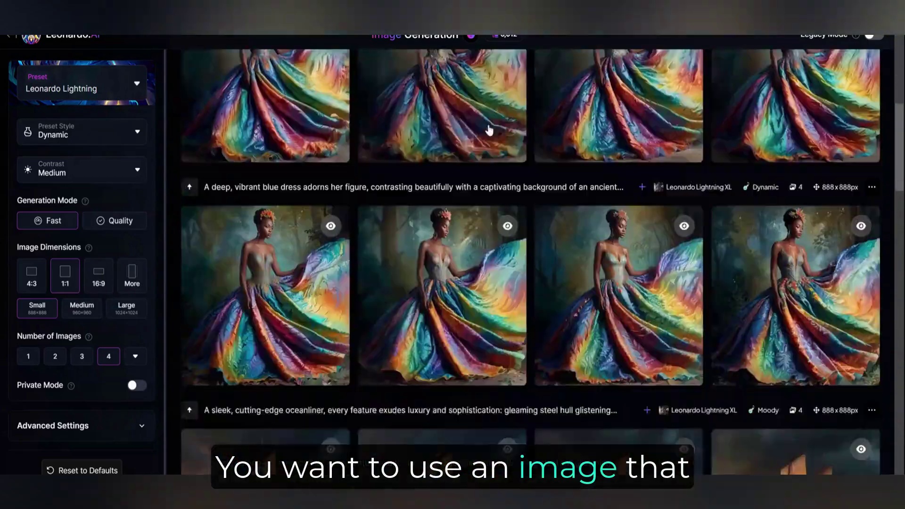
Use the second derelict ship picture as Image to Image guidance and generate images with the prompt "White and red fresh paint on the hull"
scroll(489, 129, "down", 10)
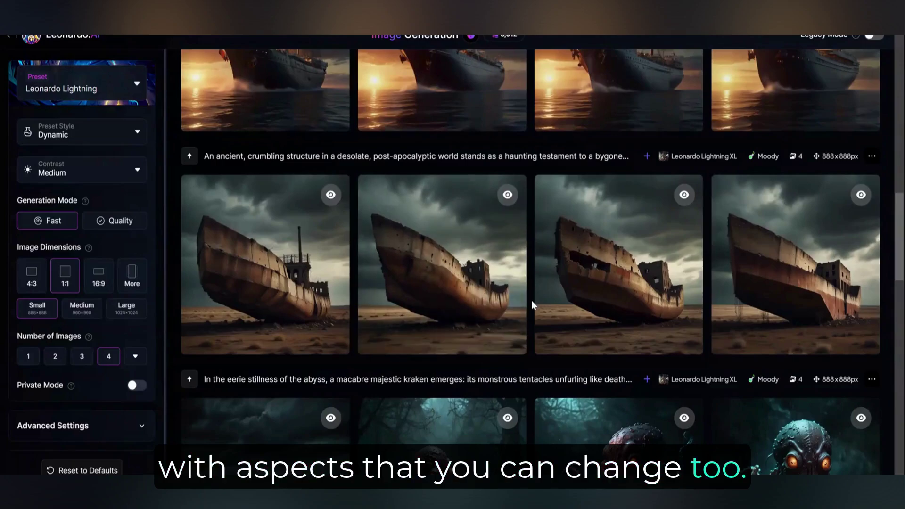
mouse_move(435, 301)
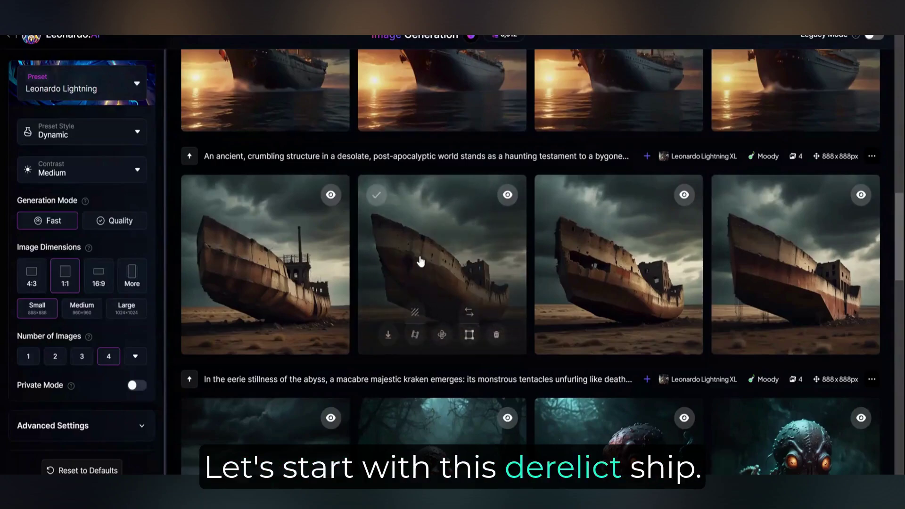
left_click(472, 316)
left_click(362, 161)
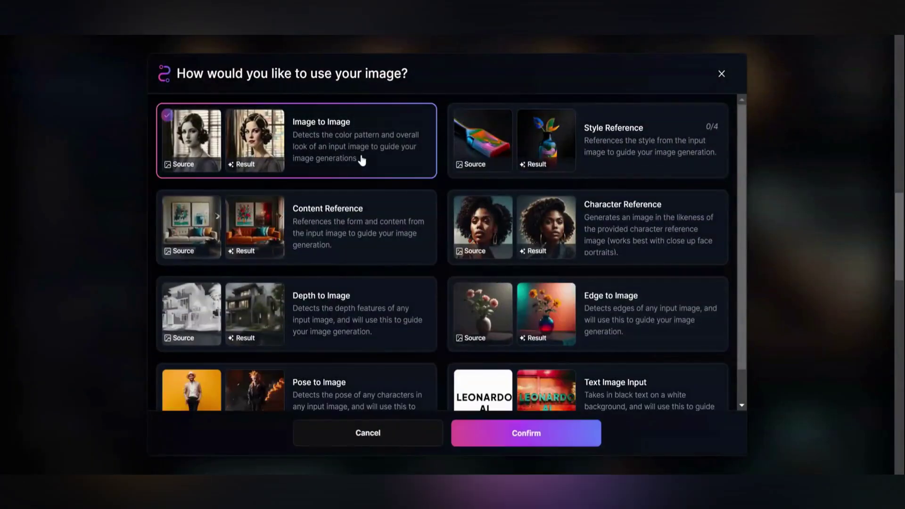
left_click(523, 433)
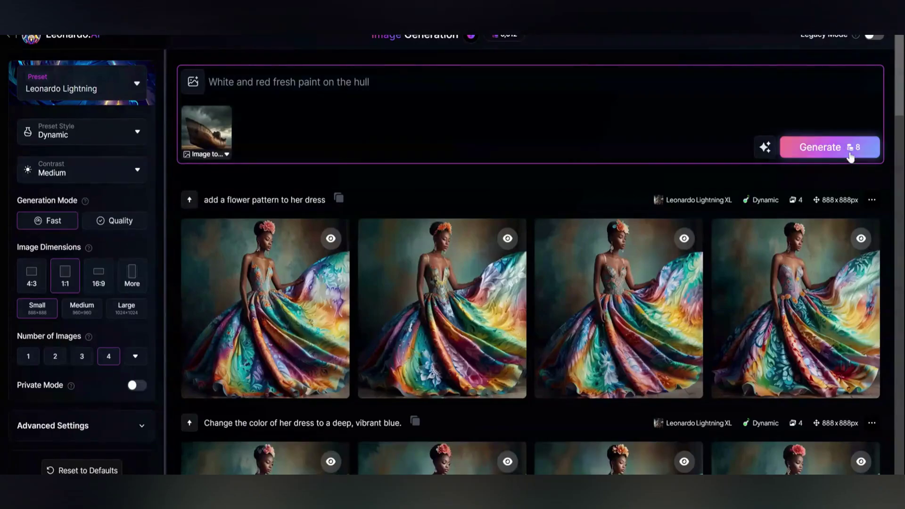
left_click(849, 154)
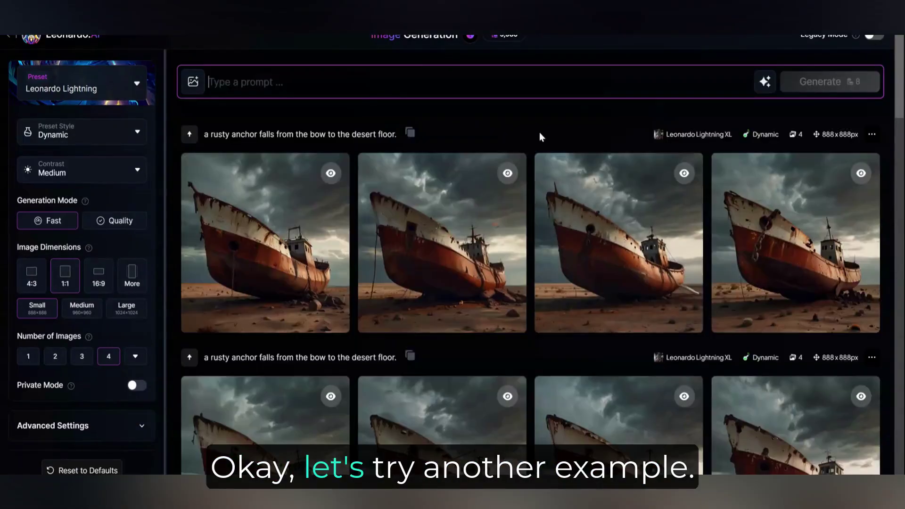
Add the fourth image of the "add a flower pattern to her dress" set as an Image to Image guidance source
scroll(540, 141, "down", 6)
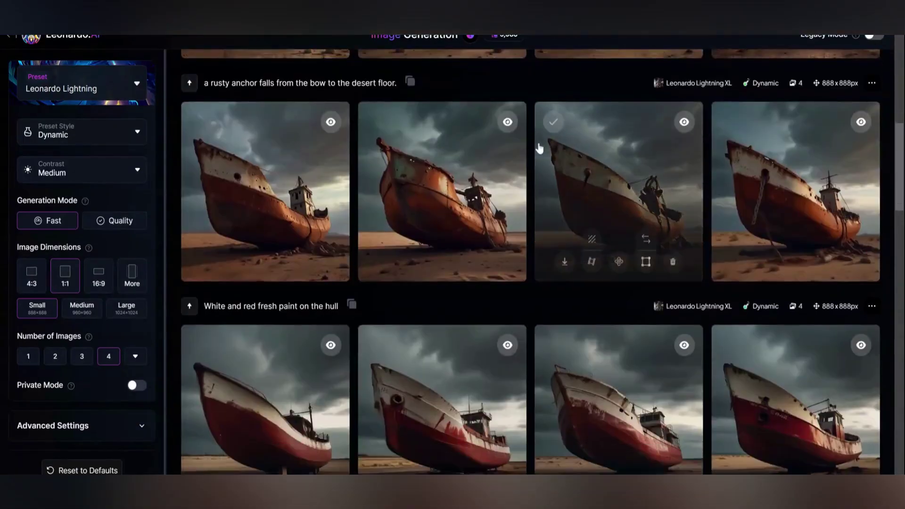
scroll(537, 148, "down", 9)
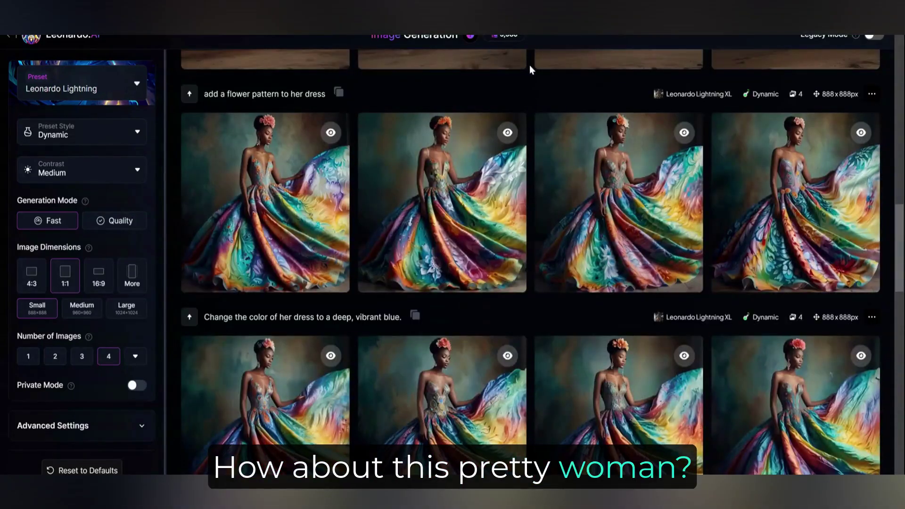
mouse_move(801, 211)
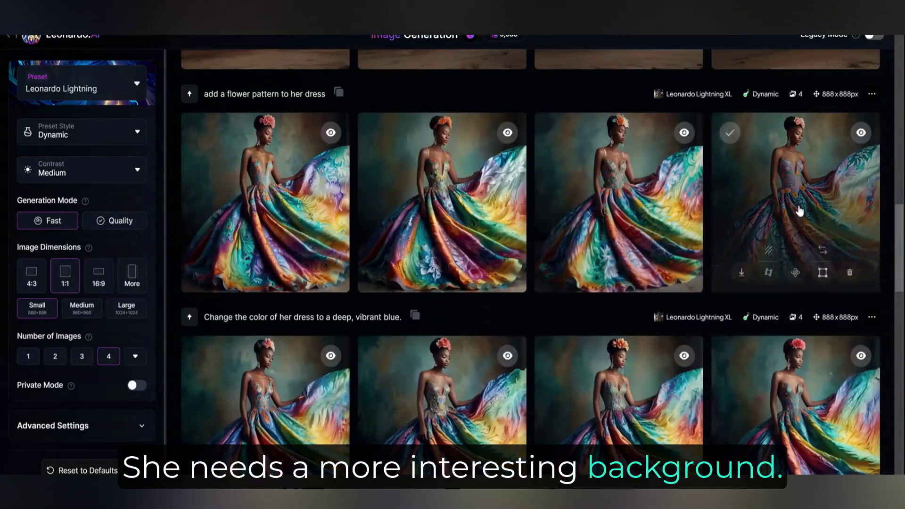
left_click(823, 251)
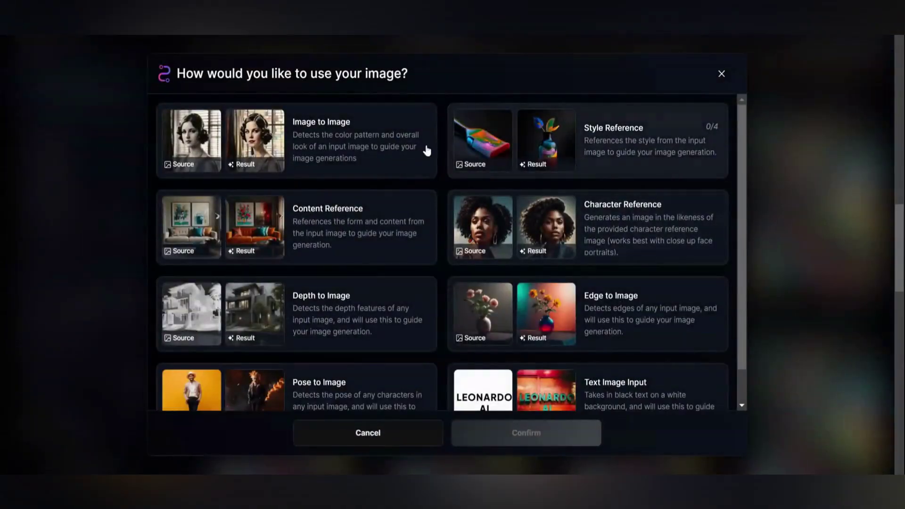
left_click(390, 161)
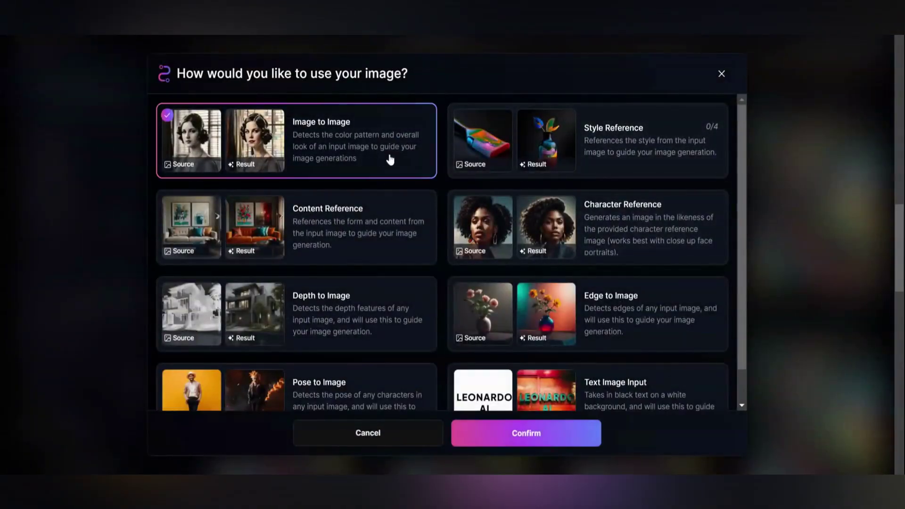
left_click(557, 429)
Generate images with the prompt "A beautiful background of a city park at night"
type("A beu")
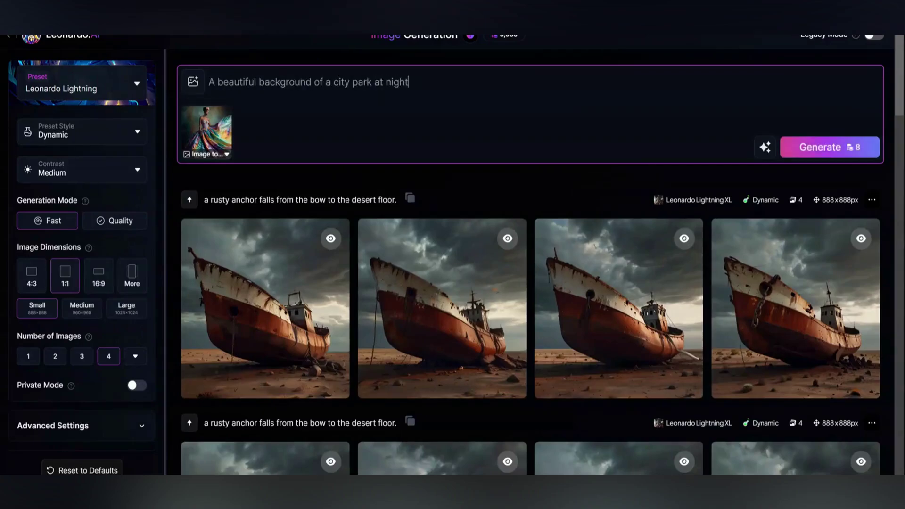
left_click(862, 148)
left_click(595, 375)
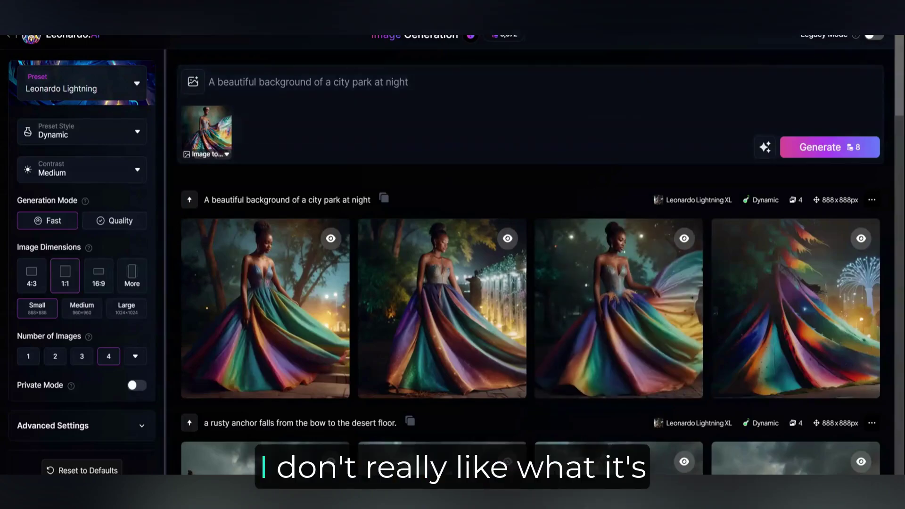
View the four city park images enlarged one by one to check the dress and background
left_click(293, 313)
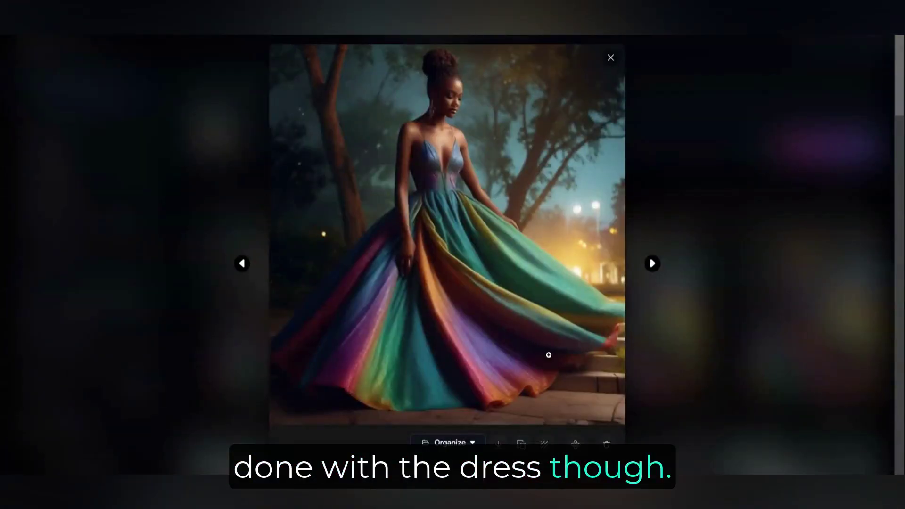
left_click(652, 264)
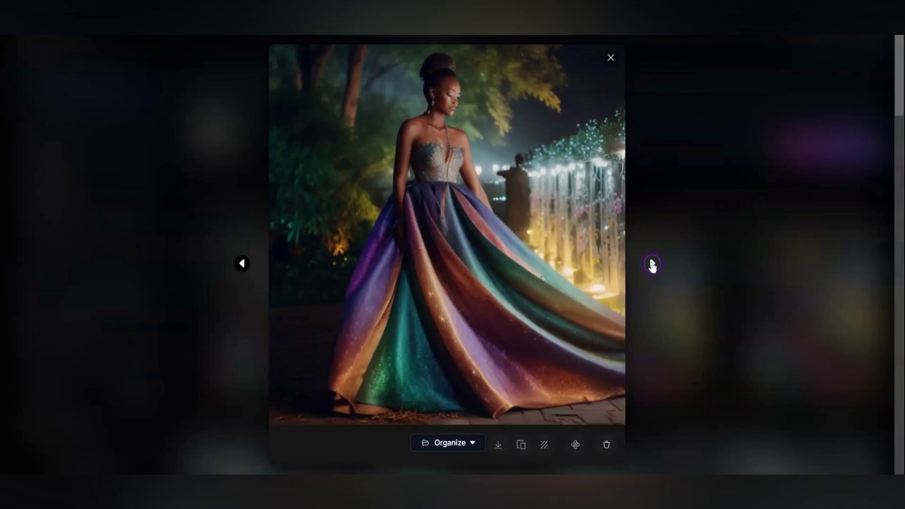
left_click(653, 264)
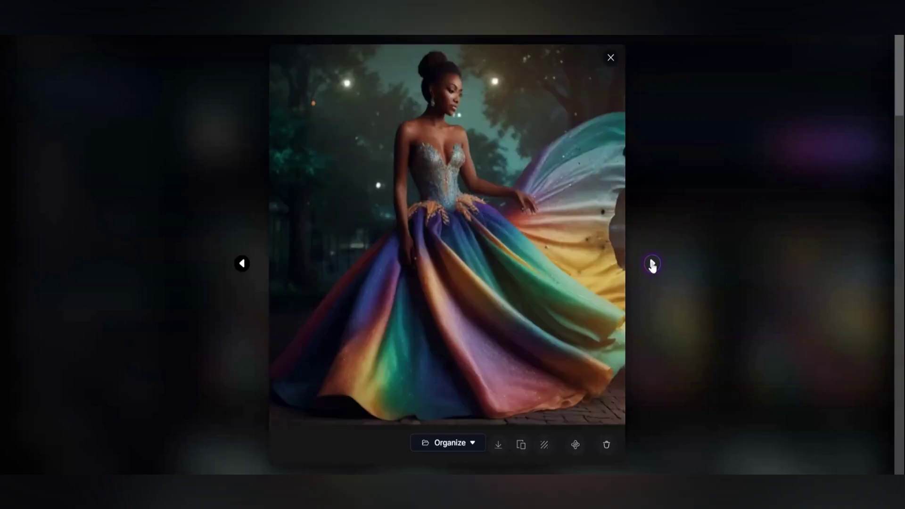
left_click(652, 265)
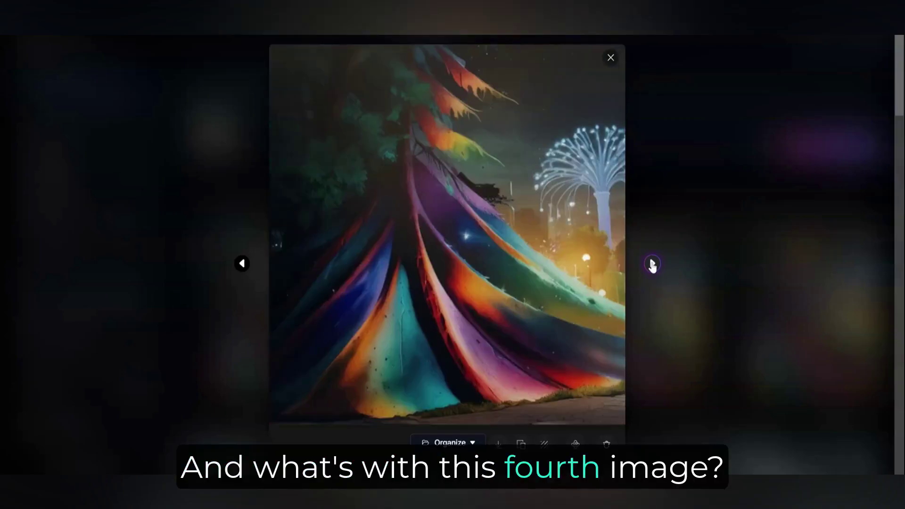
left_click(611, 58)
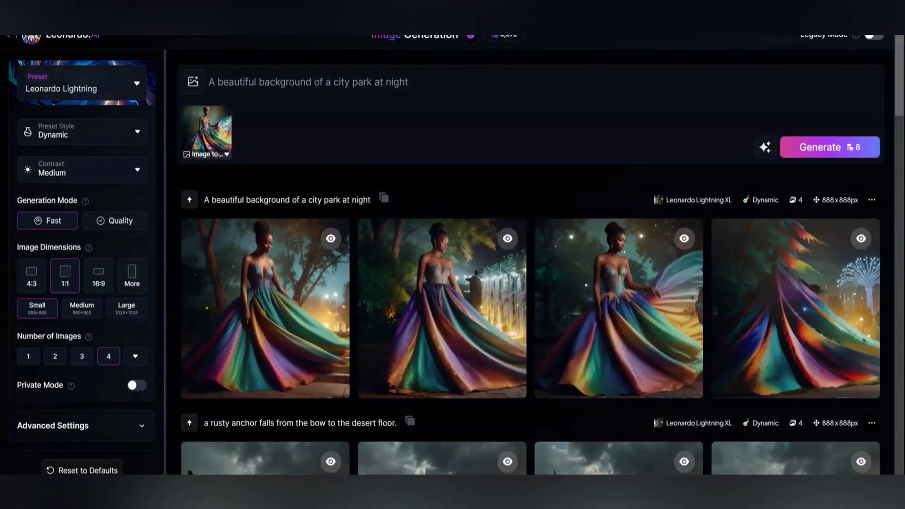
Set the guidance image's strength to 0.50 and generate the city park images again
left_click(226, 155)
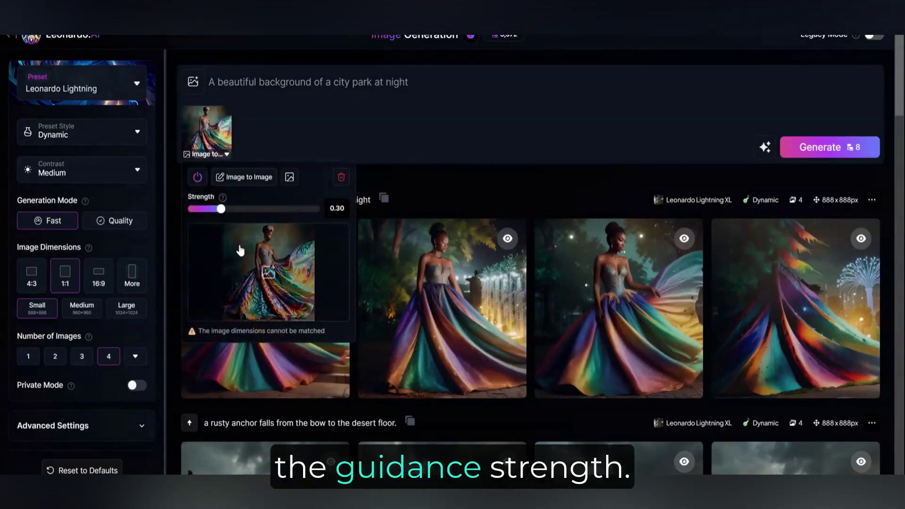
left_click_drag(224, 213, 237, 213)
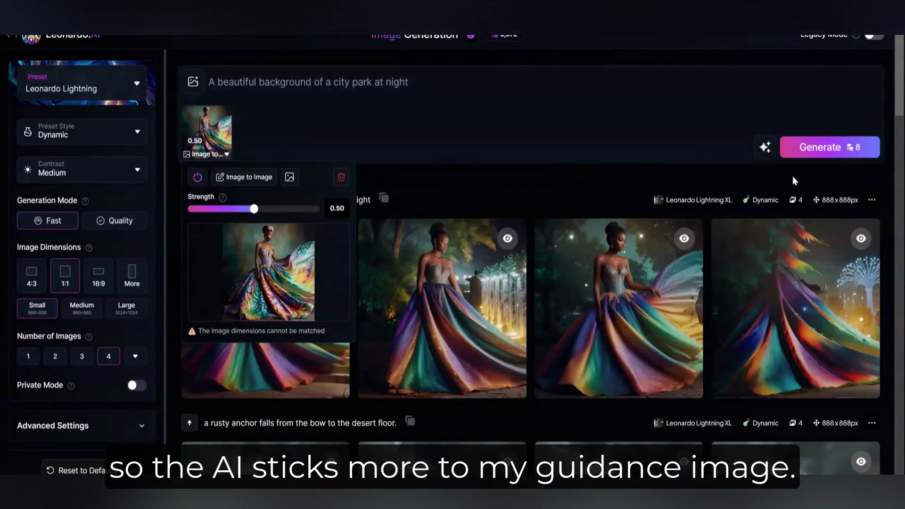
left_click(849, 148)
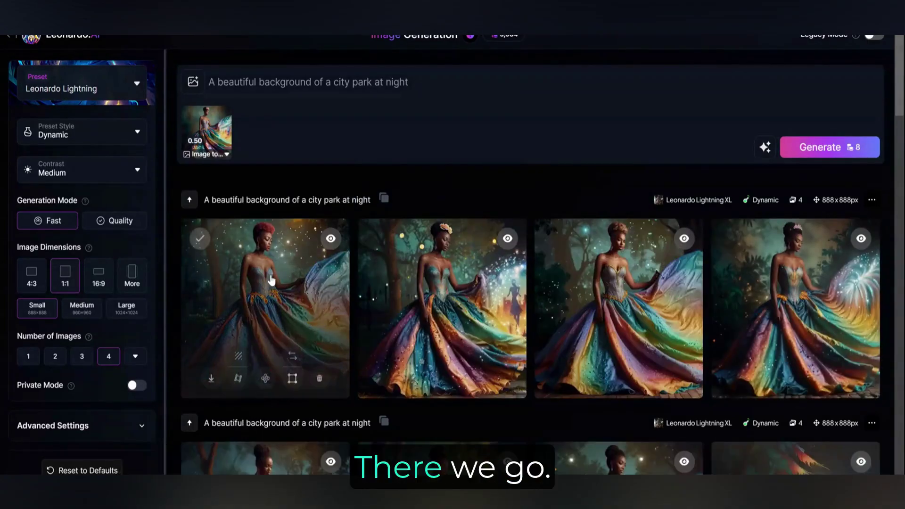
View the images generated at 0.50 strength enlarged one after another to compare dress, hair and background
left_click(272, 280)
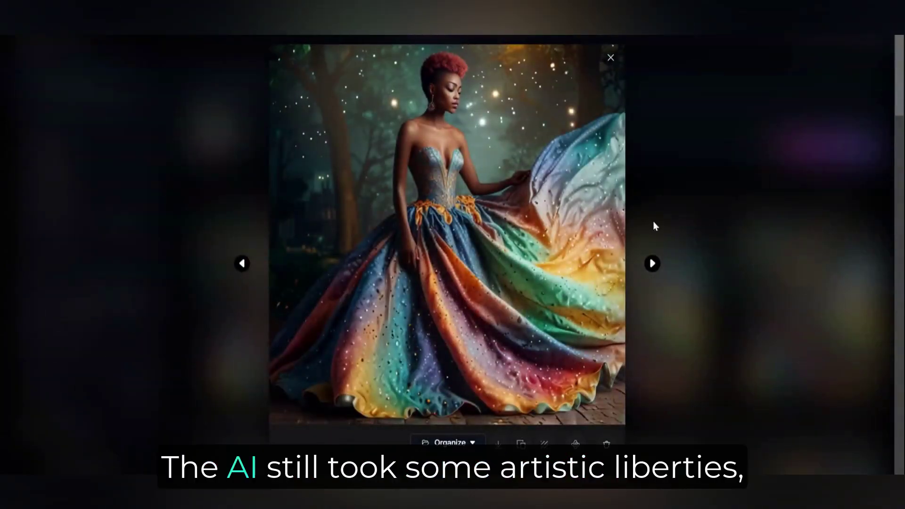
left_click(654, 269)
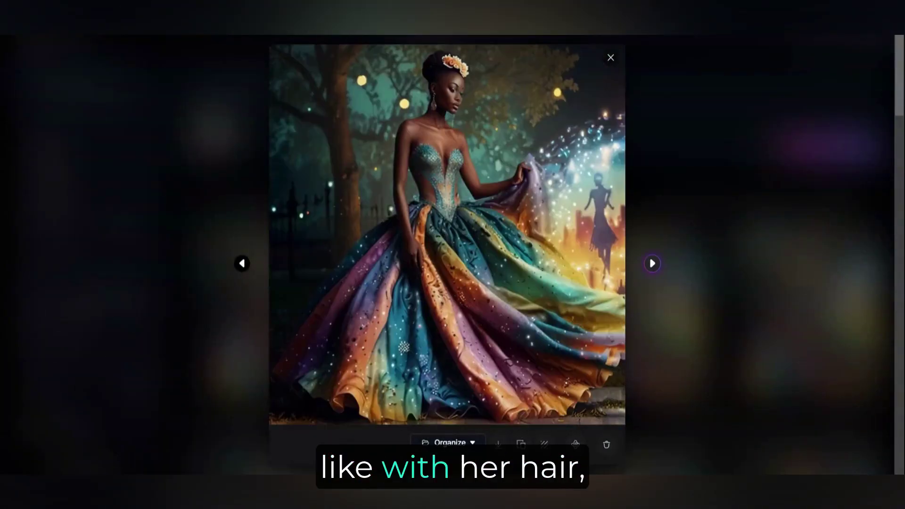
left_click(653, 269)
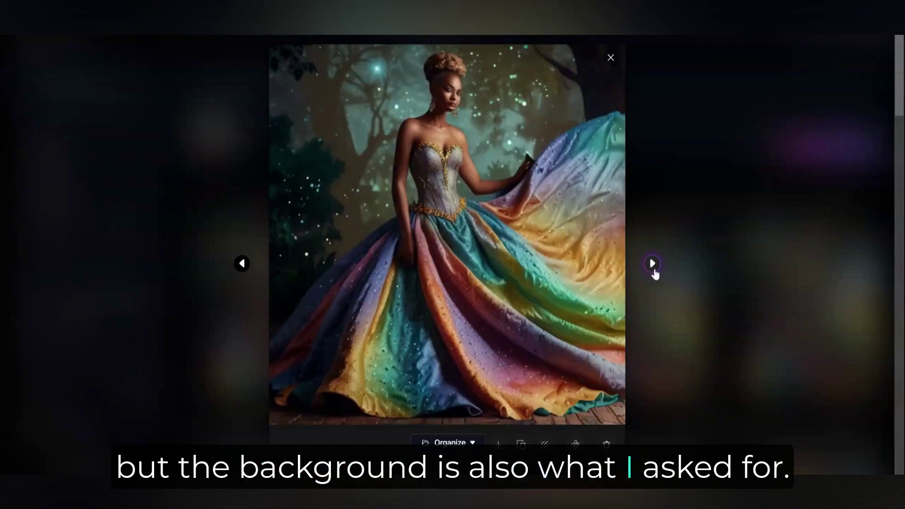
left_click(653, 269)
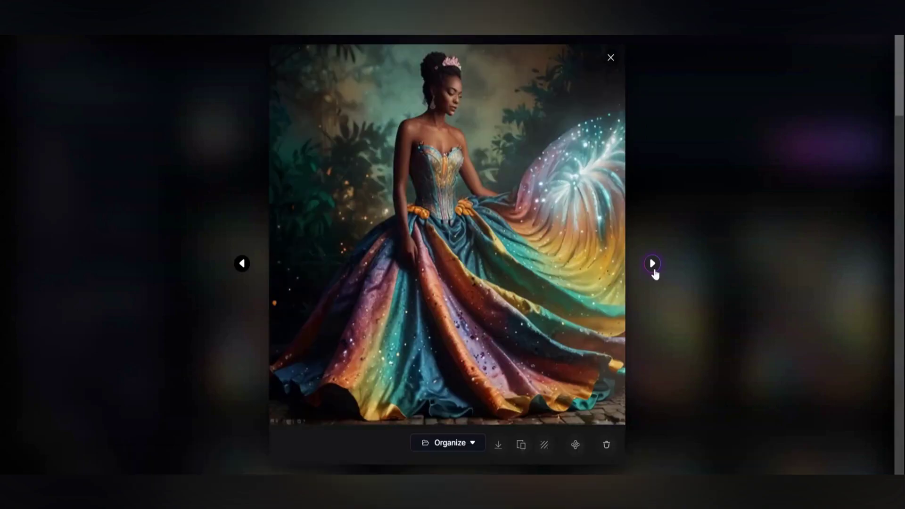
left_click(652, 263)
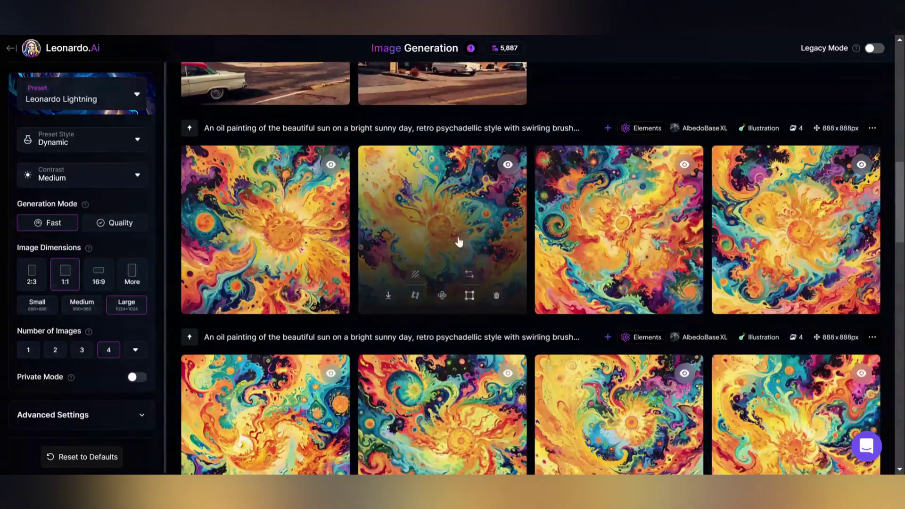
Add the second psychedelic sun oil painting in the upper set as a Style Reference
left_click(470, 275)
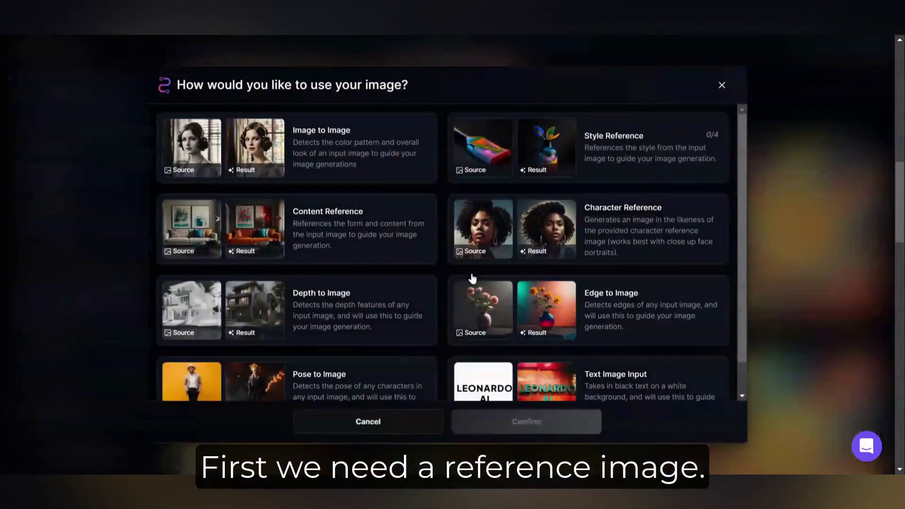
left_click(599, 148)
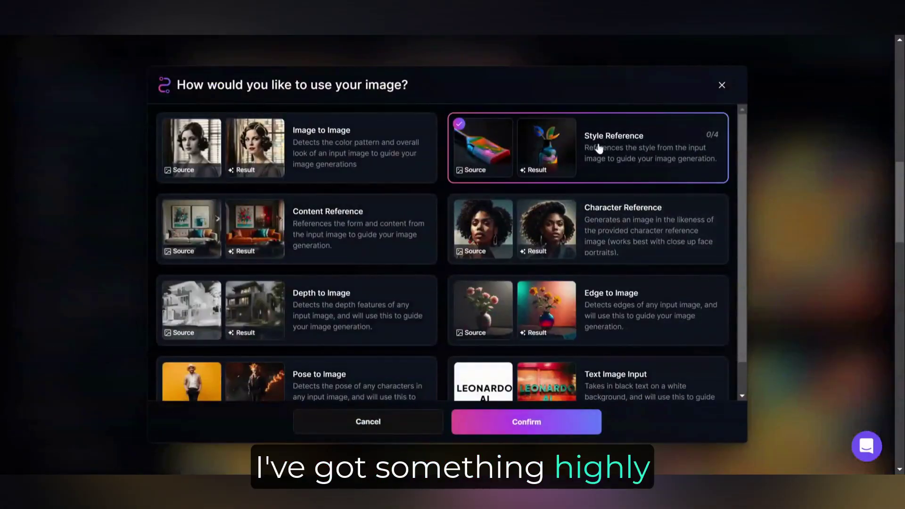
left_click(555, 424)
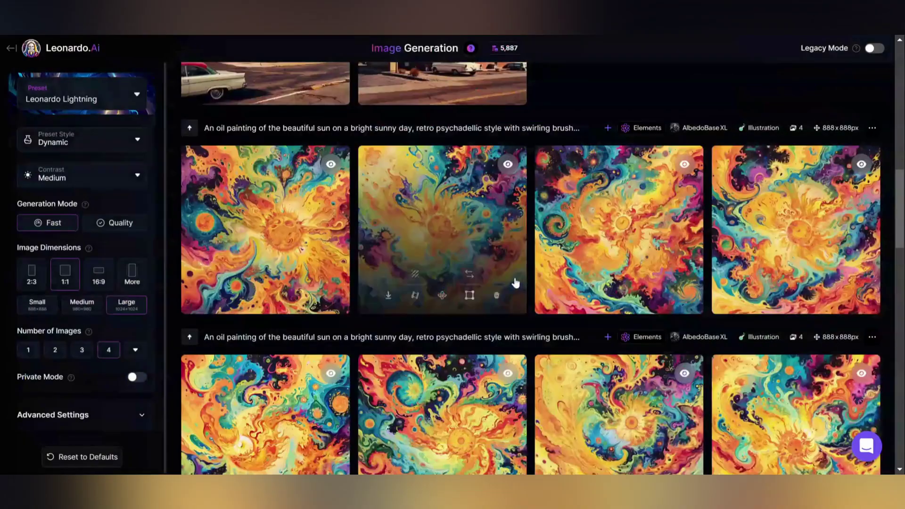
Fill the empty prompt using the built-in prompt generator to describe a bioluminescent creature in a mystical forest
scroll(516, 283, "up", 5)
scroll(516, 283, "up", 5)
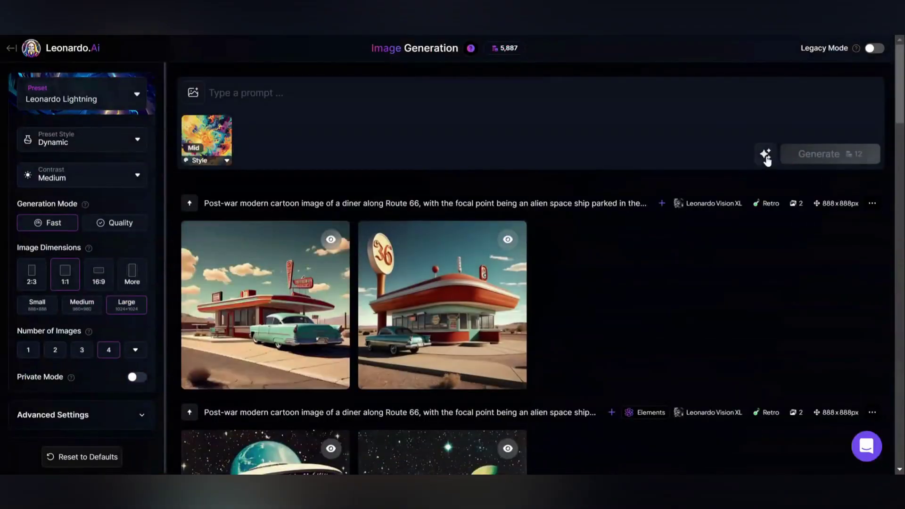
left_click(766, 155)
left_click(726, 175)
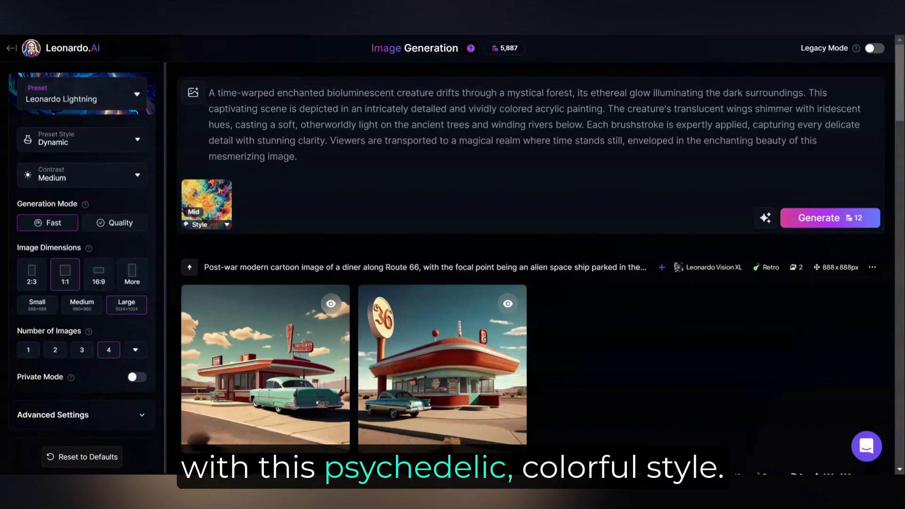
Change the generation model to SDXL 1.0 in the advanced settings
scroll(530, 279, "down", 3)
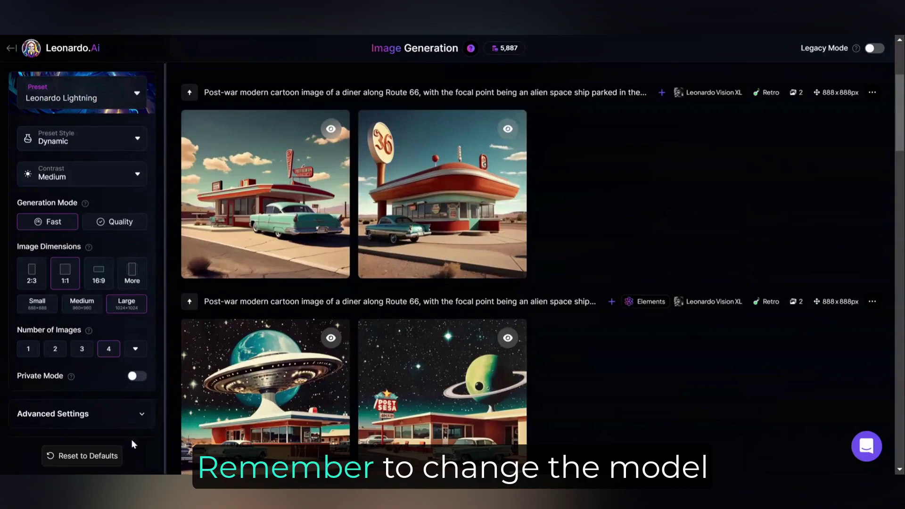
left_click(136, 415)
scroll(101, 231, "down", 4)
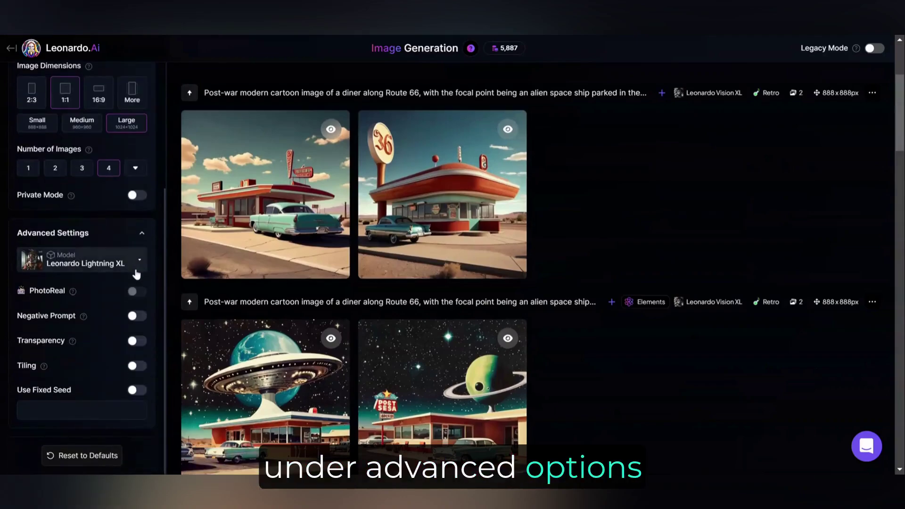
left_click(137, 271)
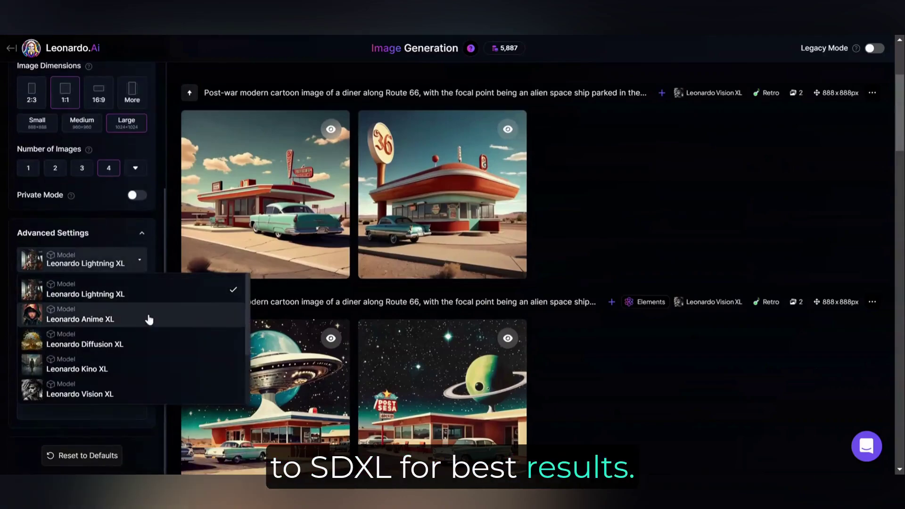
scroll(154, 323, "down", 3)
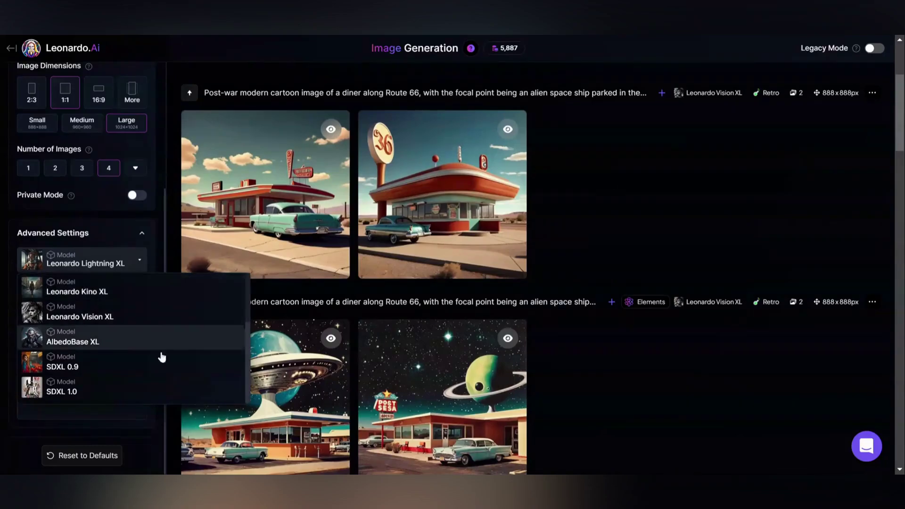
left_click(151, 396)
scroll(604, 381, "up", 4)
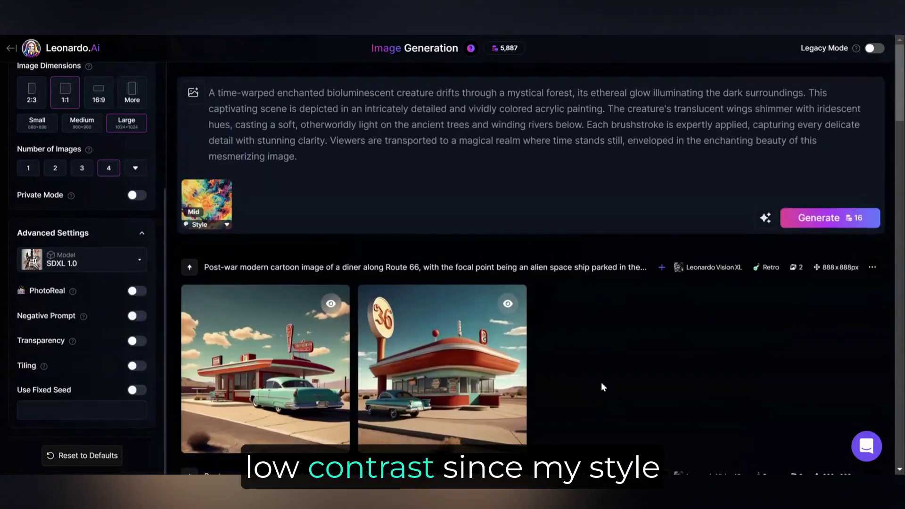
Set the image size to Small (888×888) and generate four images with the psychedelic Style Reference
scroll(88, 309, "up", 4)
left_click(37, 304)
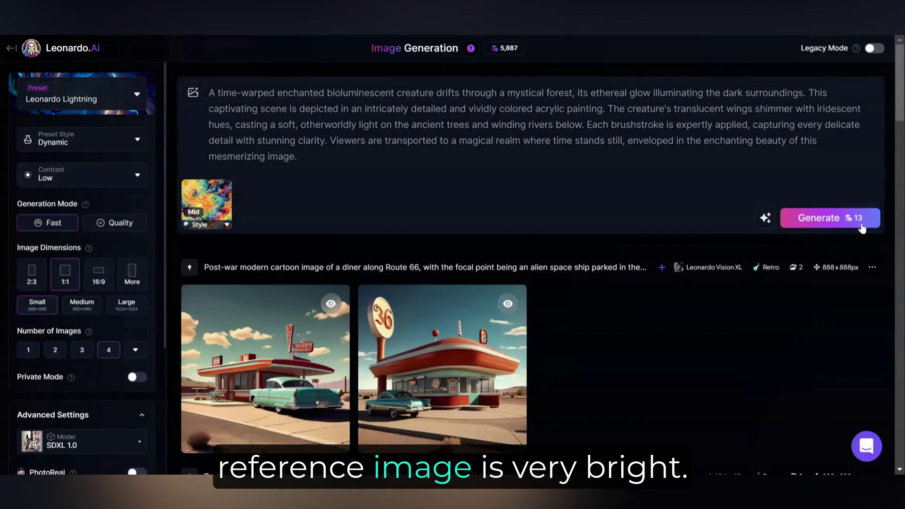
left_click(830, 218)
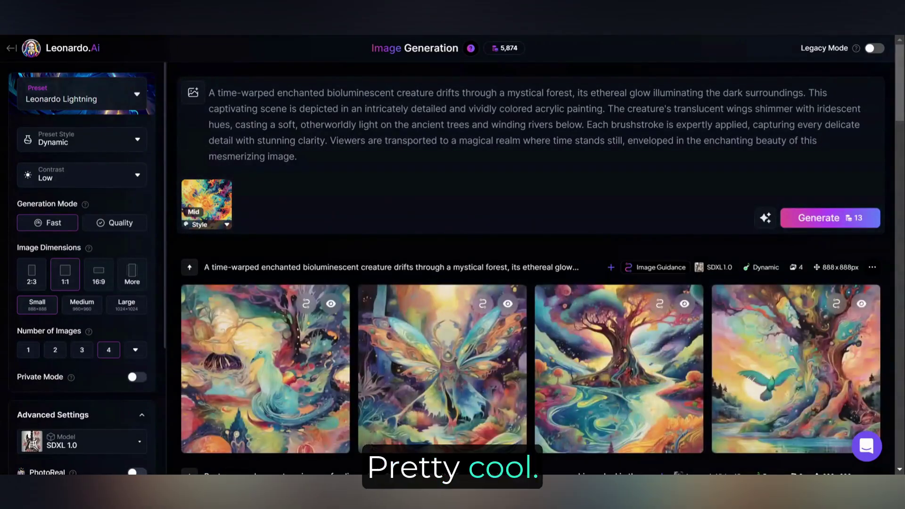
View the four images generated with the psychedelic Style Reference enlarged one after another
scroll(531, 264, "down", 2)
scroll(619, 302, "up", 2)
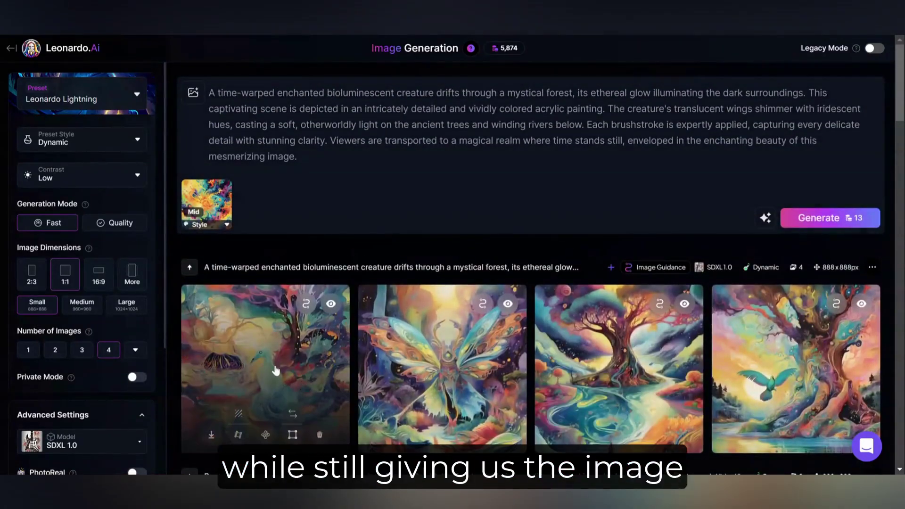
left_click(277, 370)
left_click(654, 264)
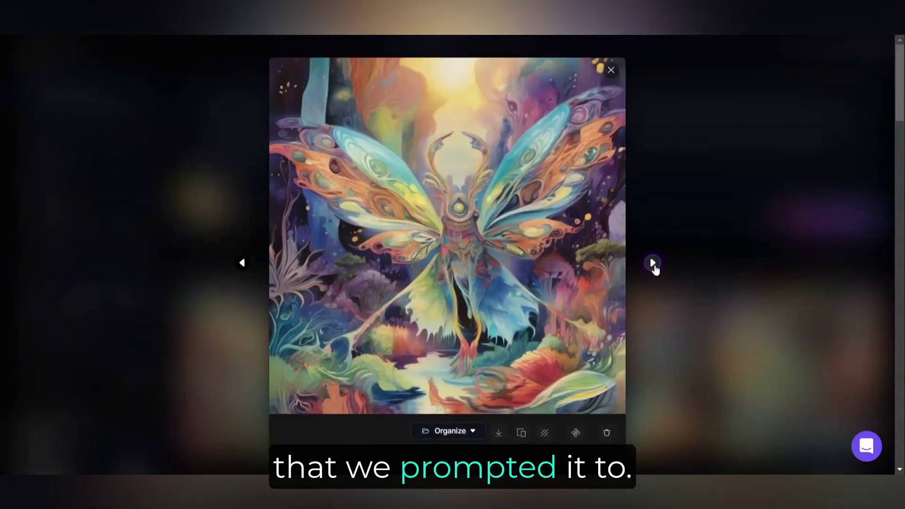
left_click(653, 264)
left_click(653, 264)
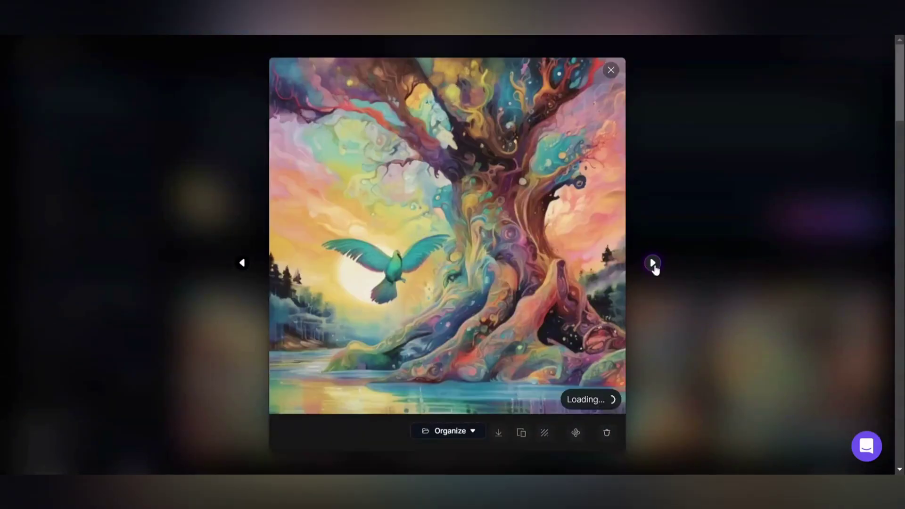
left_click(654, 264)
left_click(611, 71)
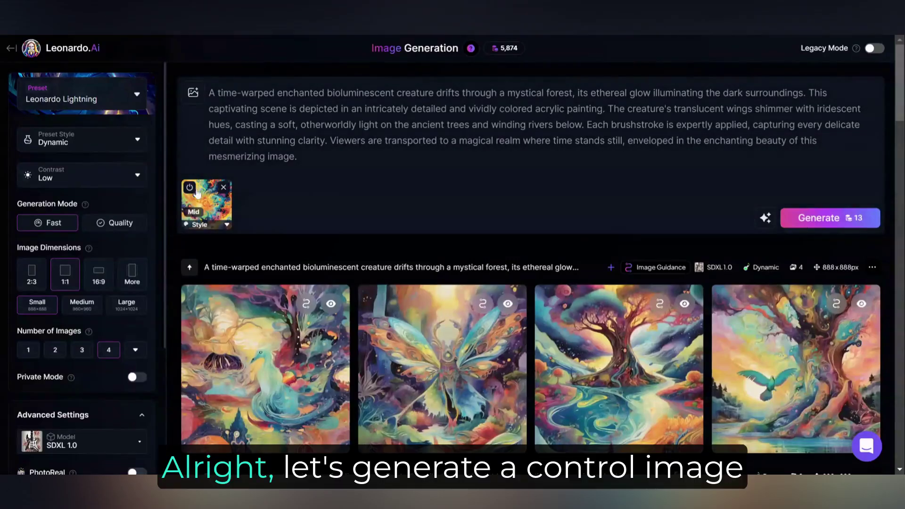
Turn off the psychedelic Style Reference and set the contrast to Medium
left_click(194, 192)
left_click(123, 175)
left_click(123, 218)
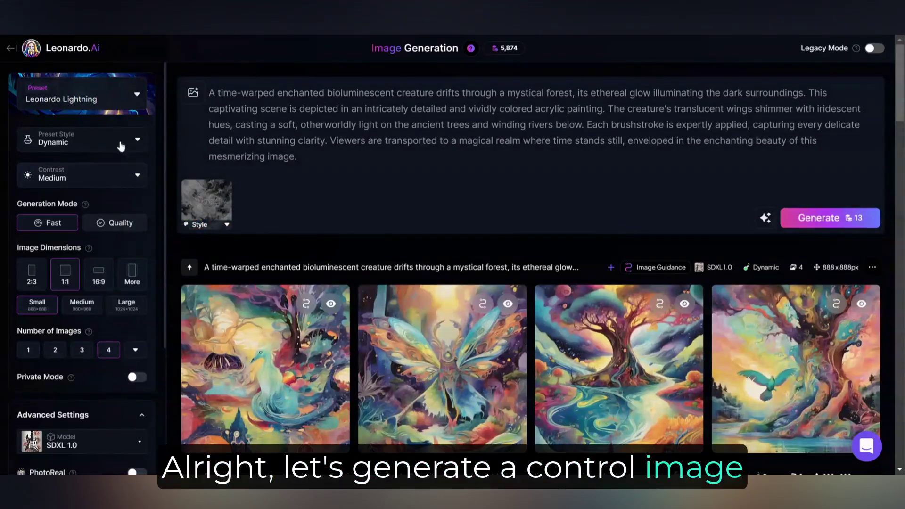
Change the model to Leonardo Lightning XL and generate four control images without the reference
scroll(126, 249, "down", 4)
left_click(98, 267)
scroll(131, 364, "up", 3)
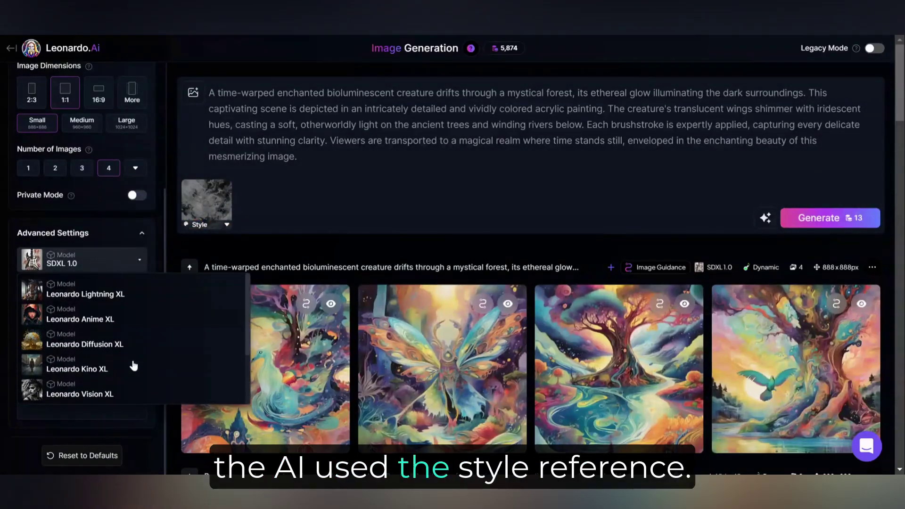
left_click(85, 293)
scroll(85, 245, "up", 4)
left_click(838, 218)
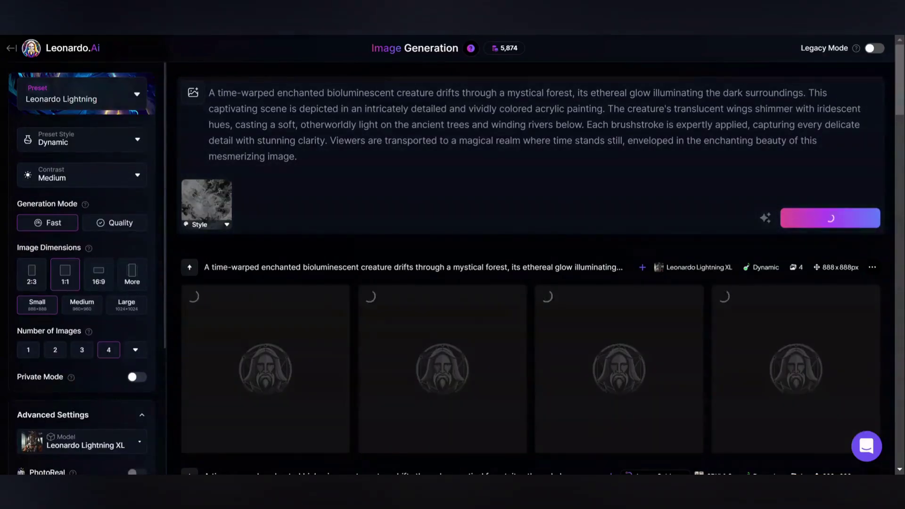
Compare the style of the control images with the style-referenced set below them
scroll(536, 253, "down", 5)
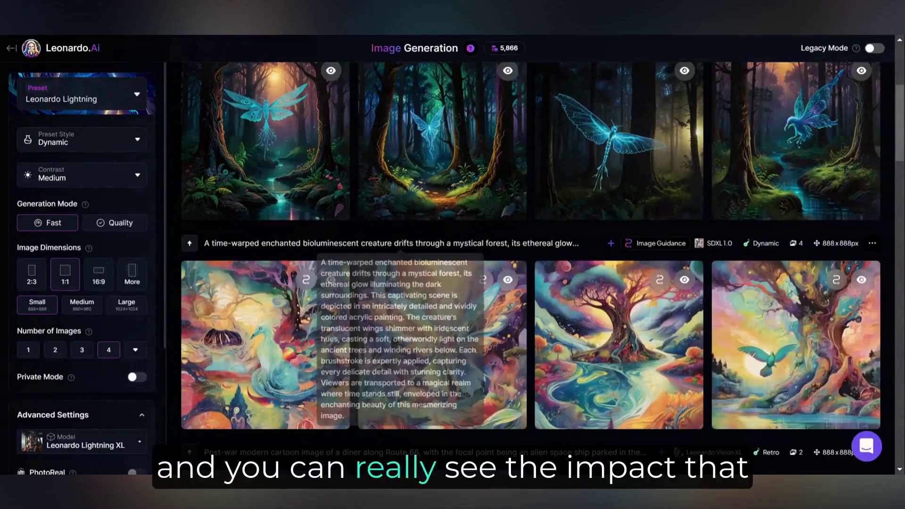
scroll(556, 230, "up", 1)
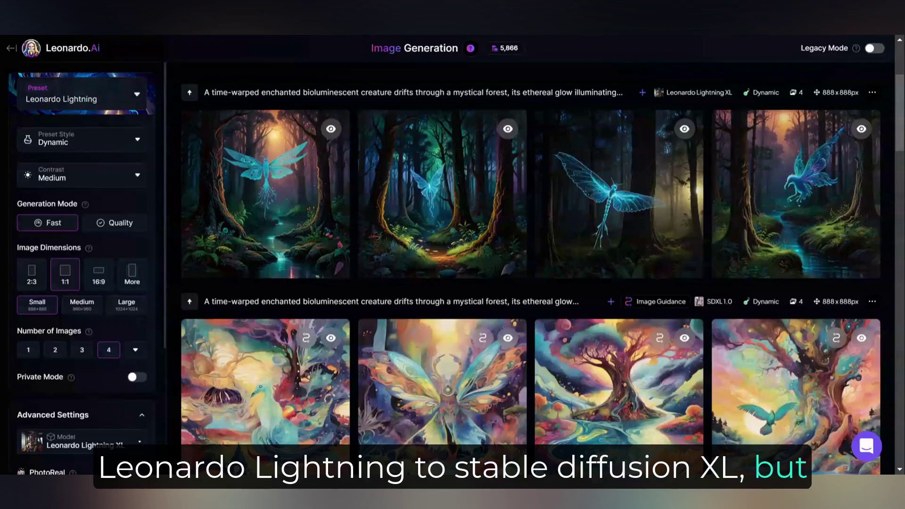
scroll(542, 229, "down", 10)
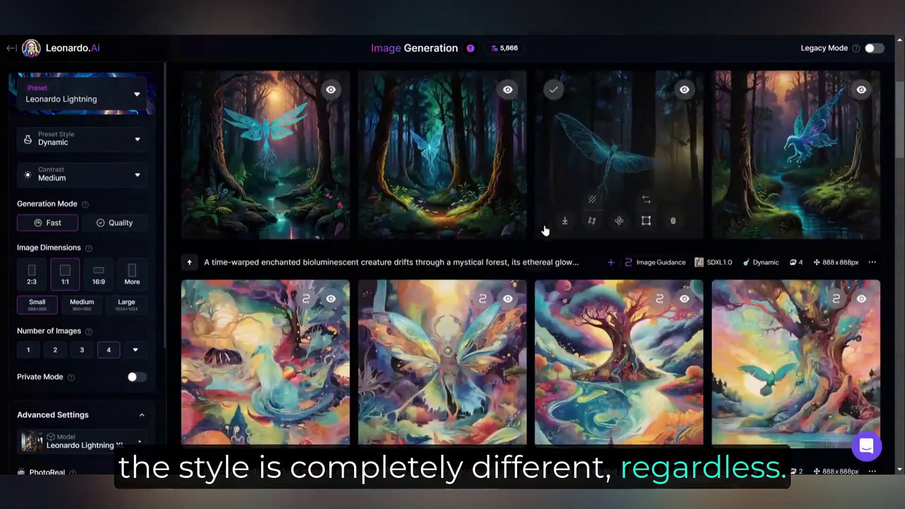
Add the retro diner image with the red neon sign and green flying saucer as a second Style Reference
scroll(635, 267, "down", 7)
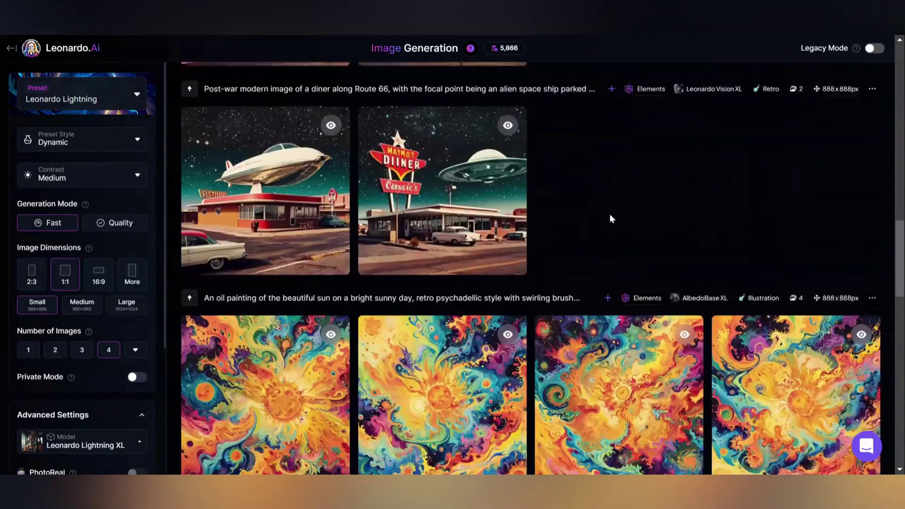
scroll(563, 166, "up", 4)
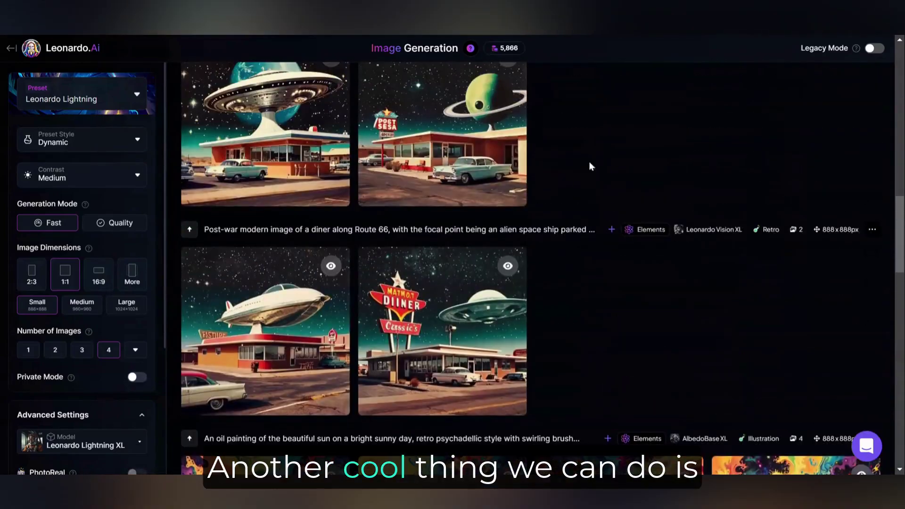
left_click(473, 383)
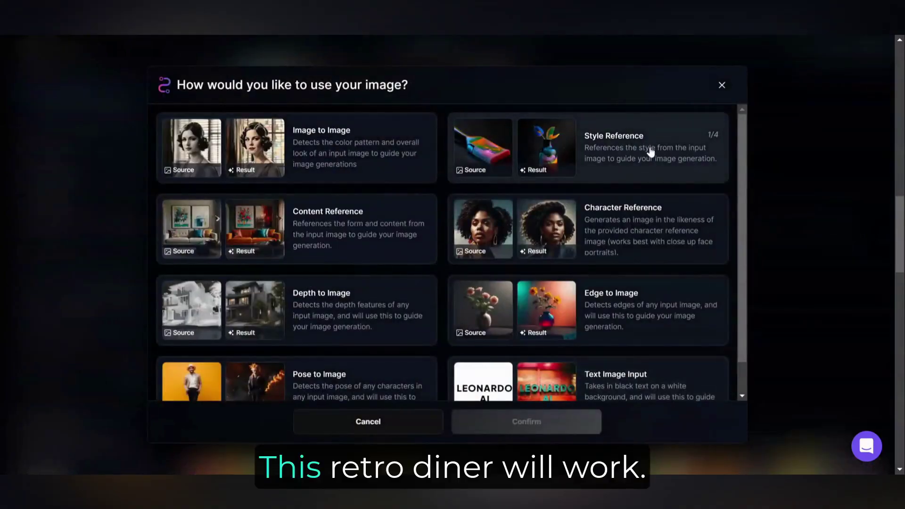
left_click(652, 152)
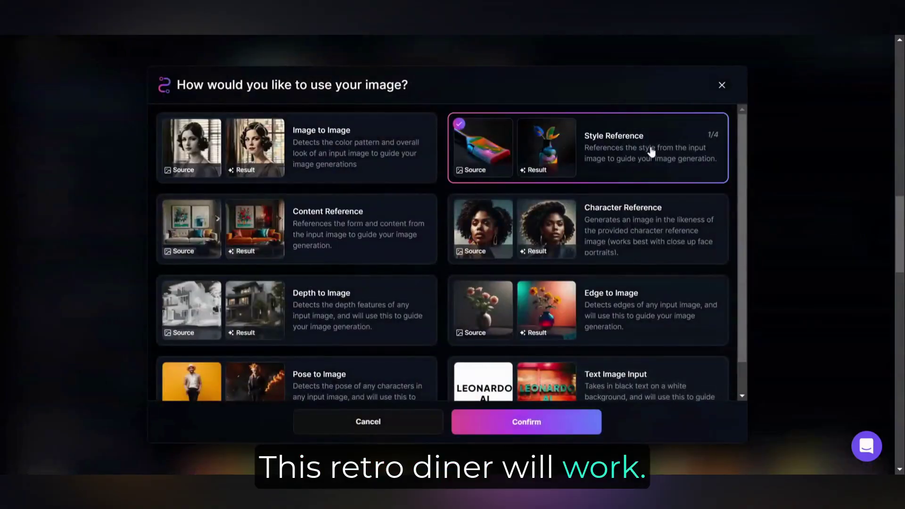
left_click(550, 426)
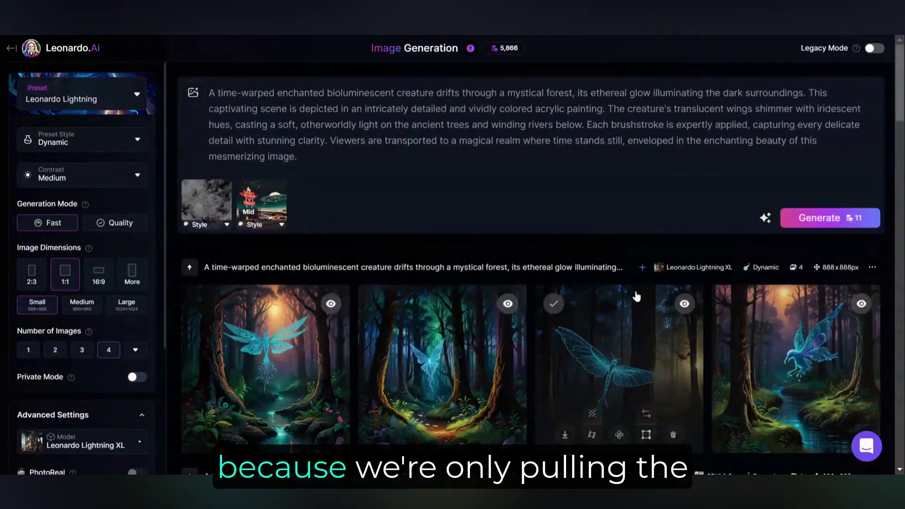
Re-enable the psychedelic Style Reference and set the reference strength to Low
left_click(197, 203)
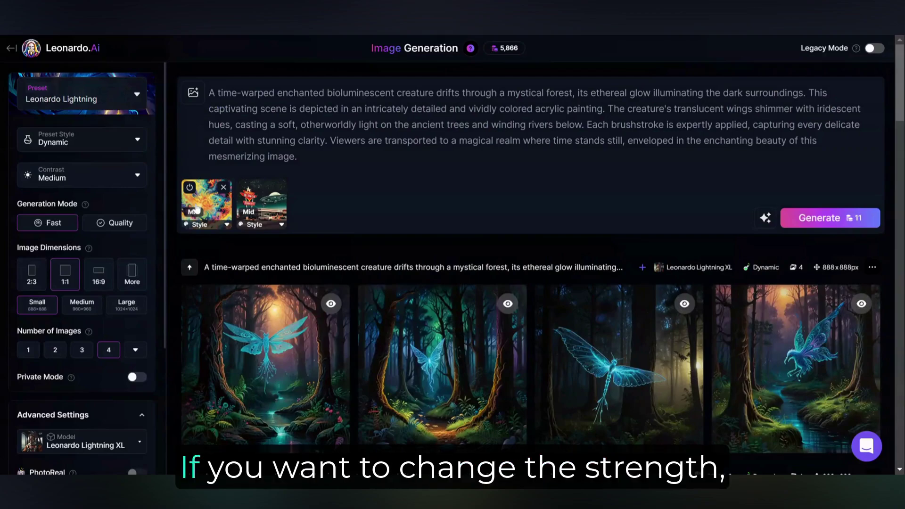
left_click(226, 225)
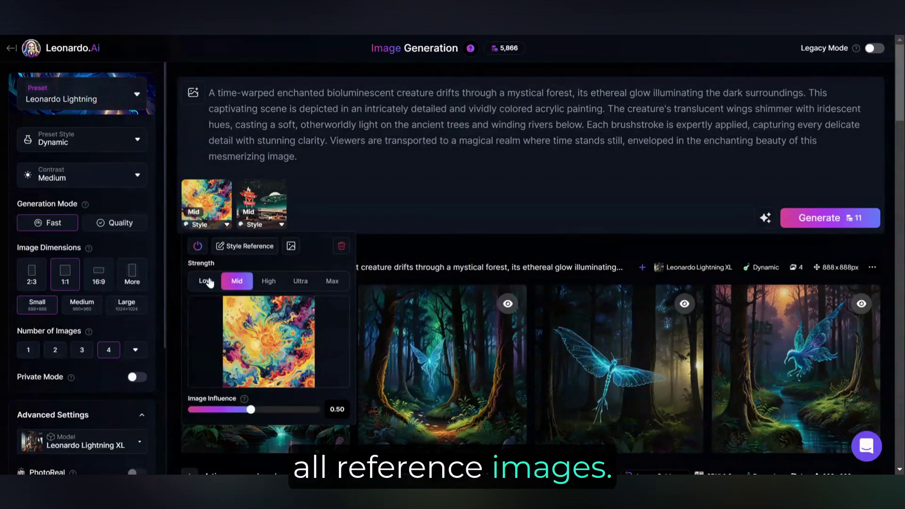
left_click(207, 281)
key("Escape")
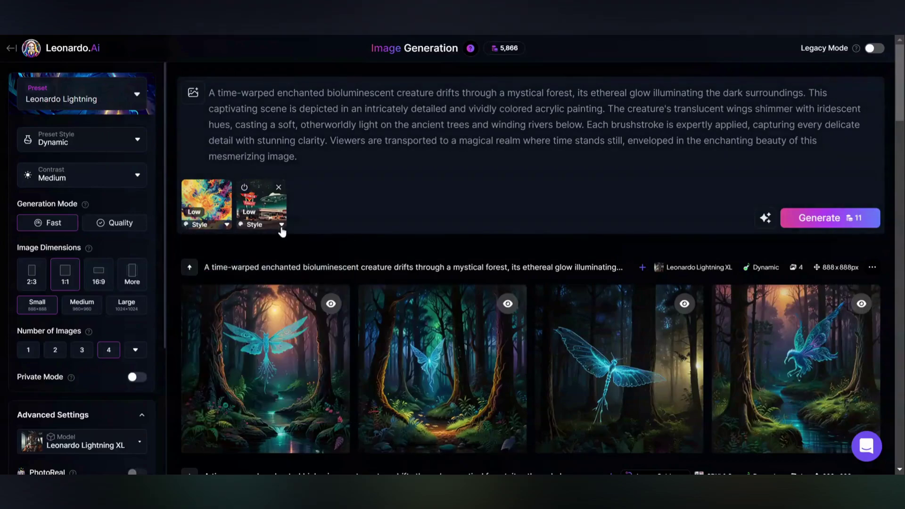
Set the Image Influence to 0.70 for the diner reference and to about 0.35 for the psychedelic reference
left_click(281, 225)
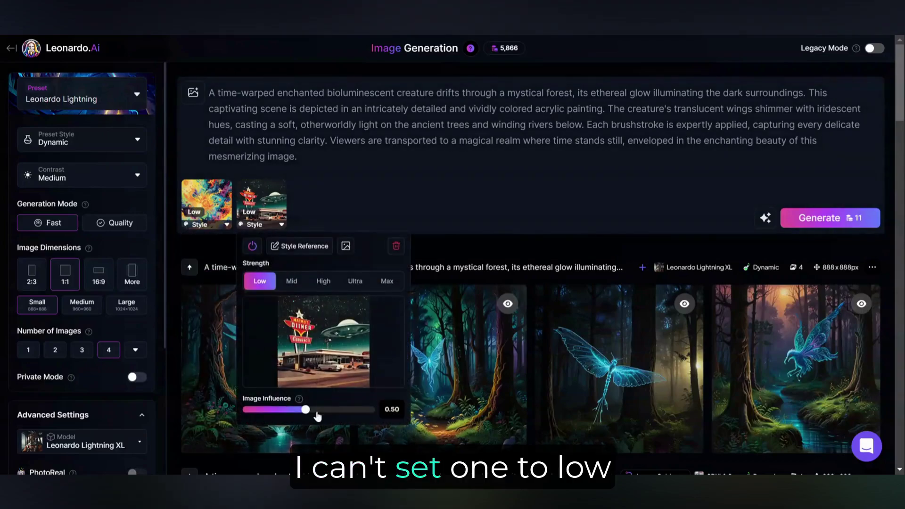
left_click_drag(307, 412, 318, 412)
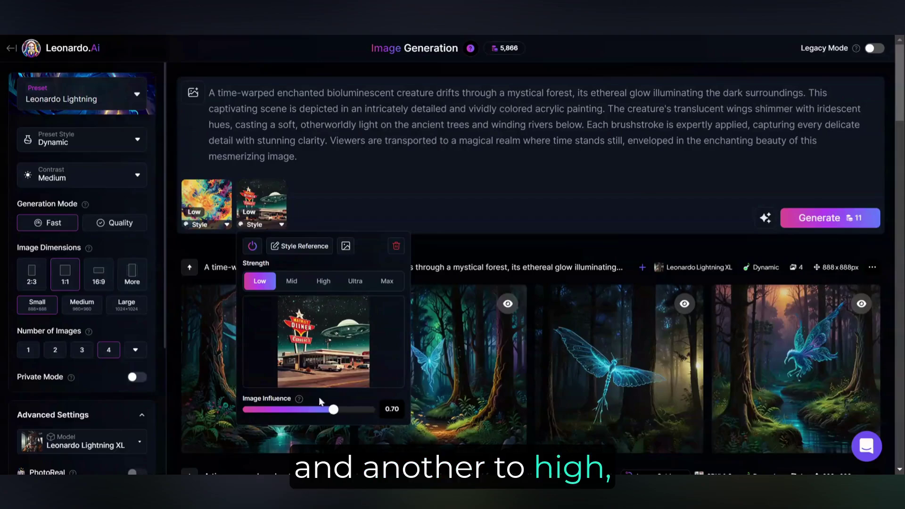
left_click(227, 226)
left_click_drag(254, 410, 230, 413)
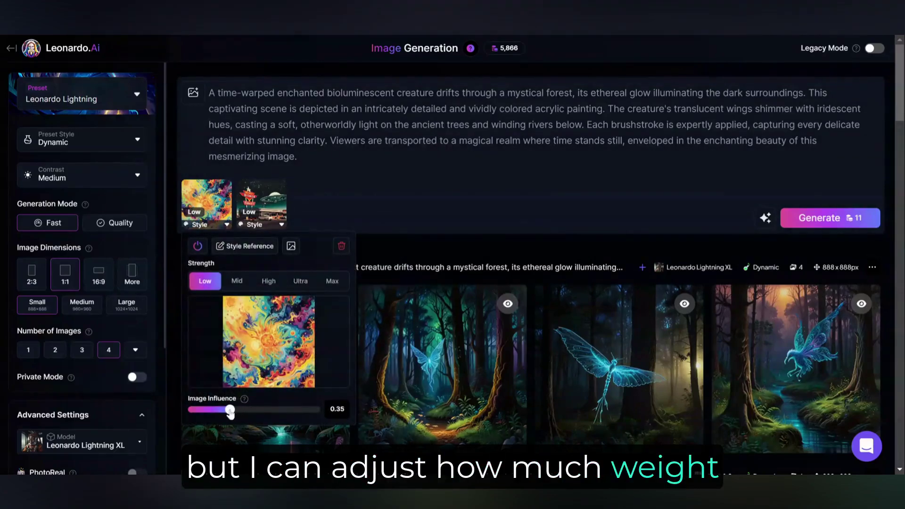
left_click(759, 233)
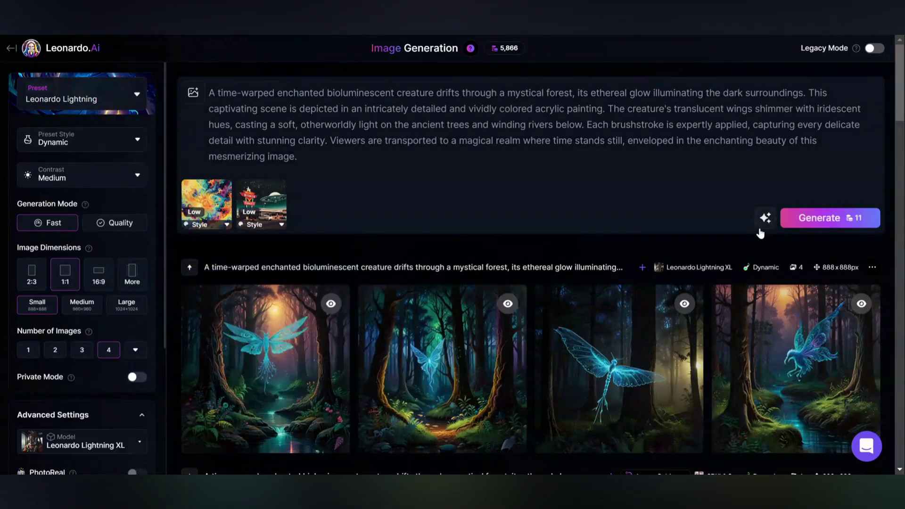
Generate four images from the two Style References and view them enlarged one after another
left_click(851, 222)
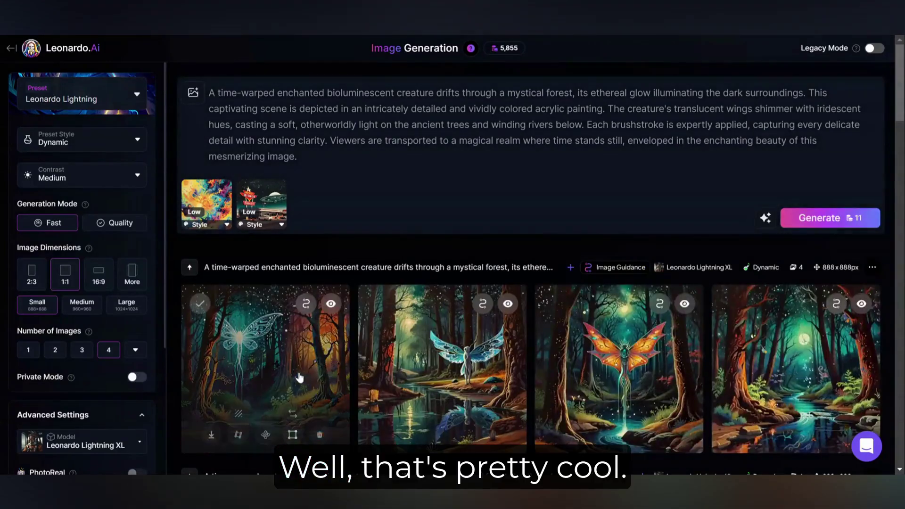
left_click(279, 375)
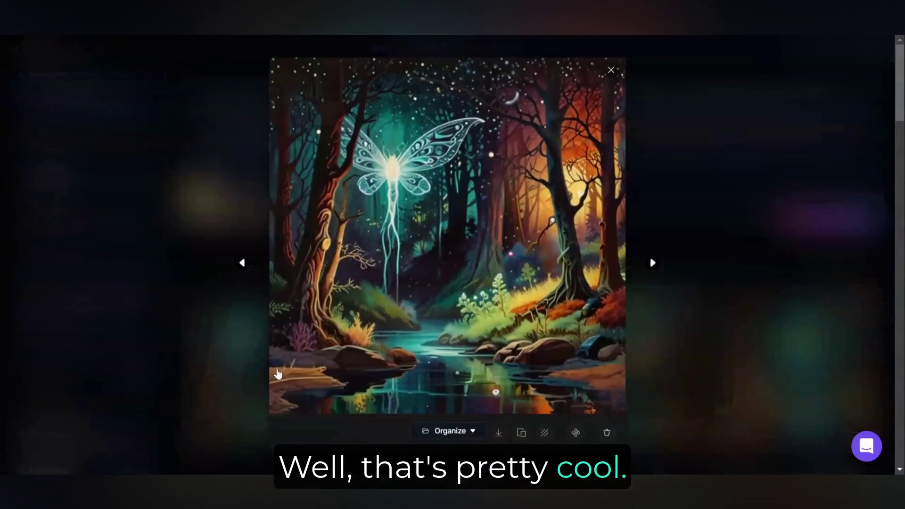
left_click(652, 263)
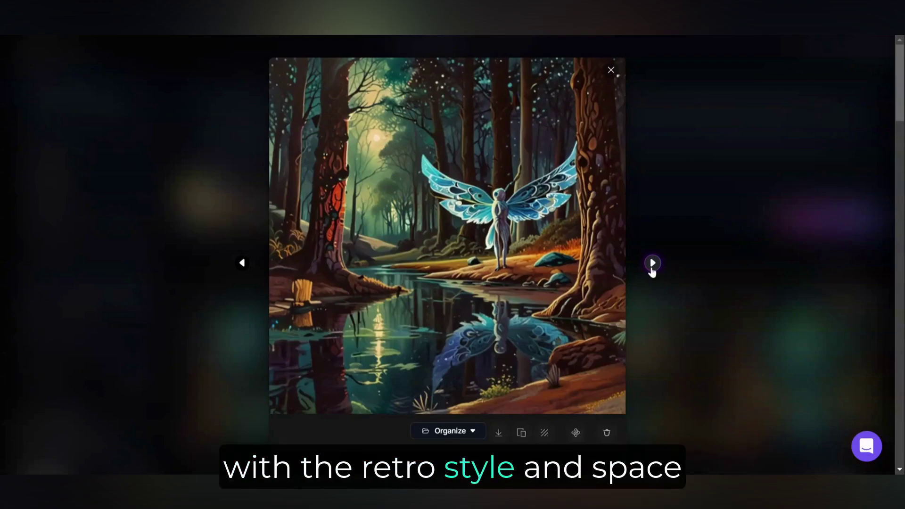
left_click(653, 263)
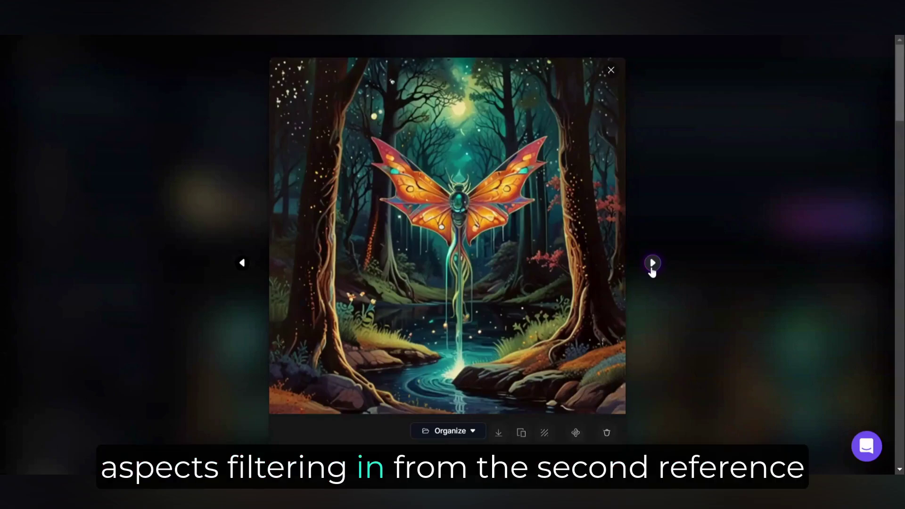
left_click(653, 264)
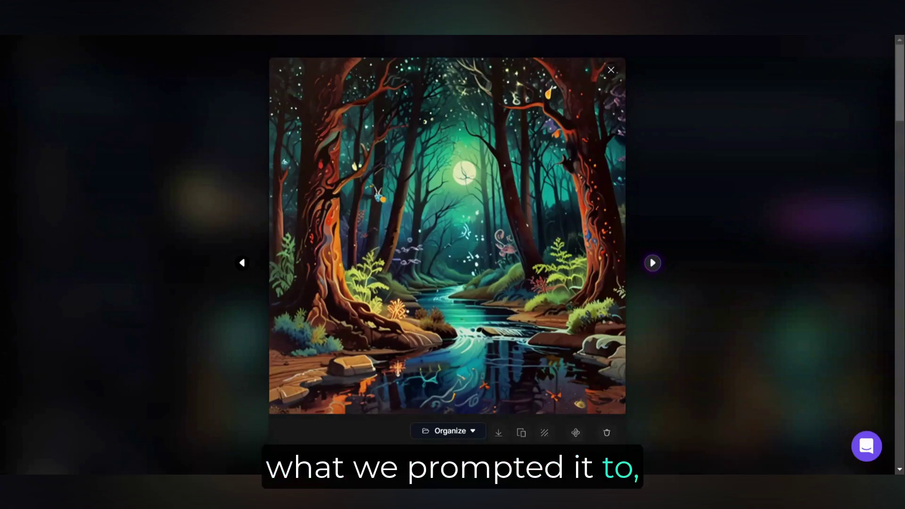
left_click(653, 263)
left_click(684, 86)
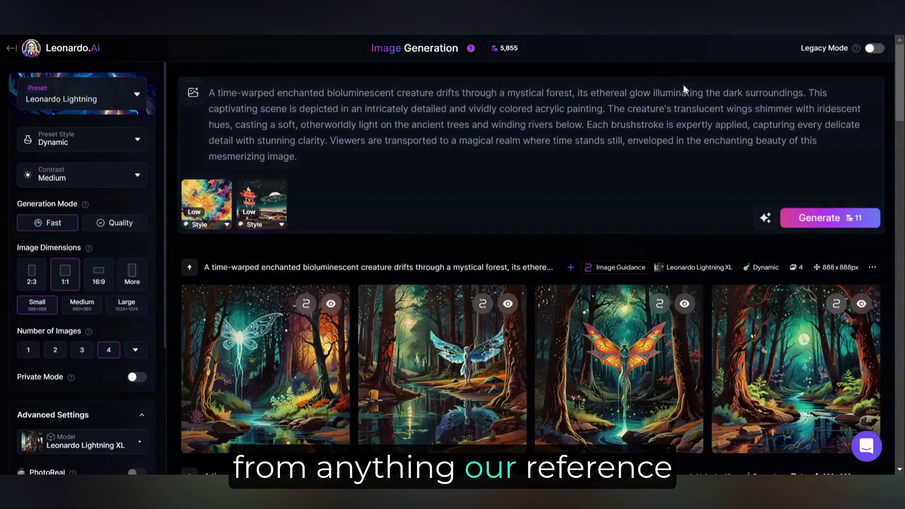
Change the generation model to SDXL 1.0 and generate four more images with both Style References
left_click(95, 444)
scroll(142, 400, "down", 3)
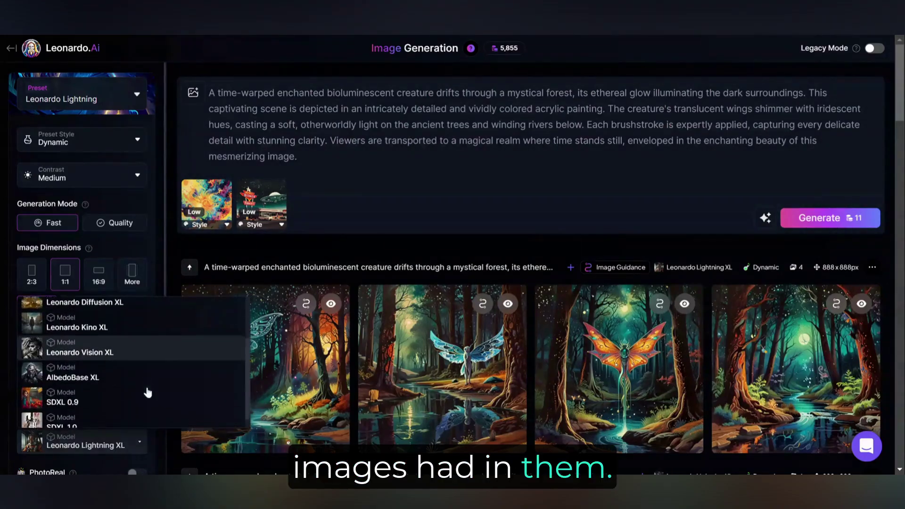
left_click(139, 415)
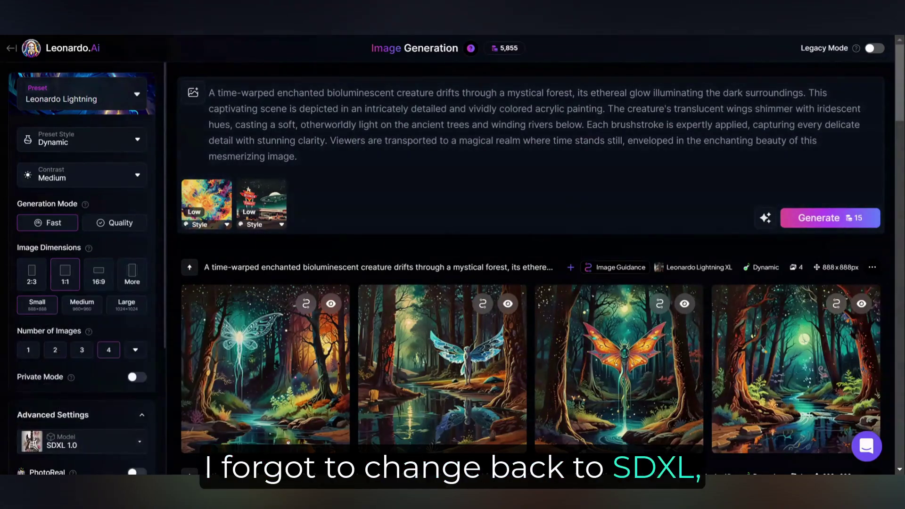
left_click(830, 218)
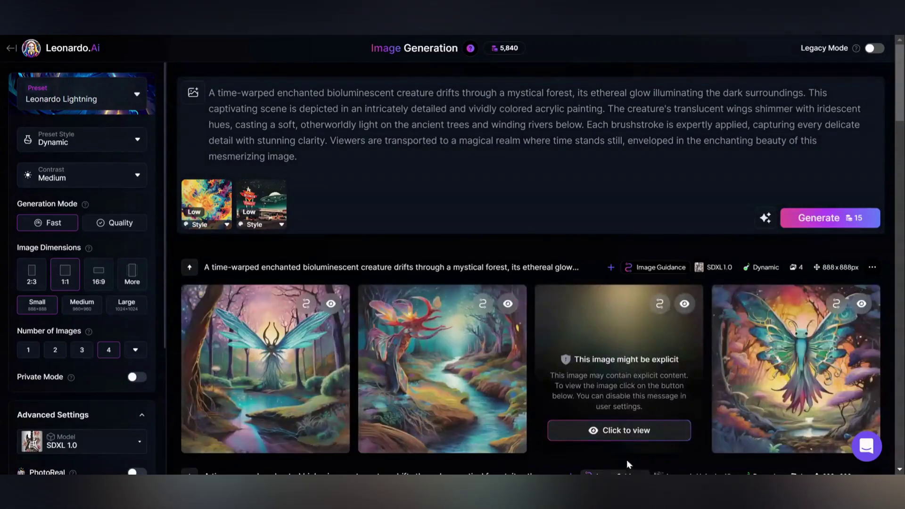
Reveal the hidden third image of the new SDXL 1.0 set and compare the set with the previous one
left_click(631, 440)
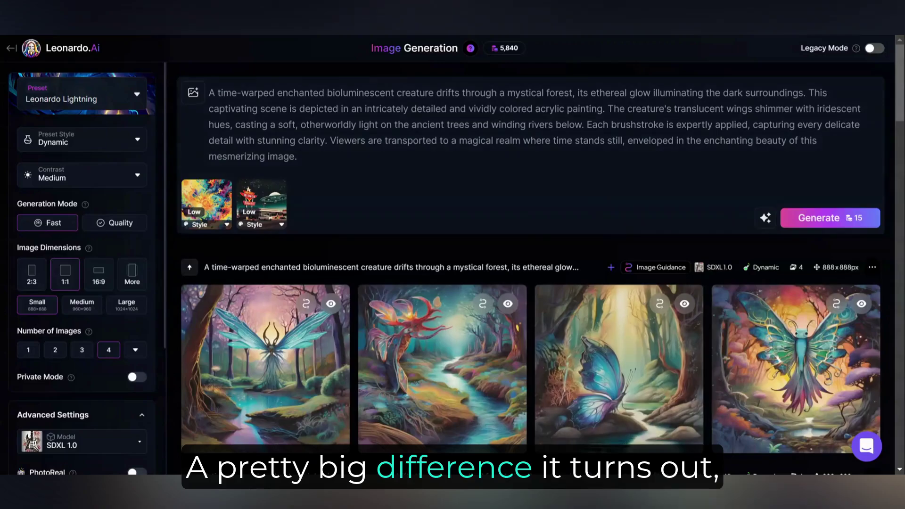
scroll(627, 433, "down", 1)
scroll(489, 137, "down", 2)
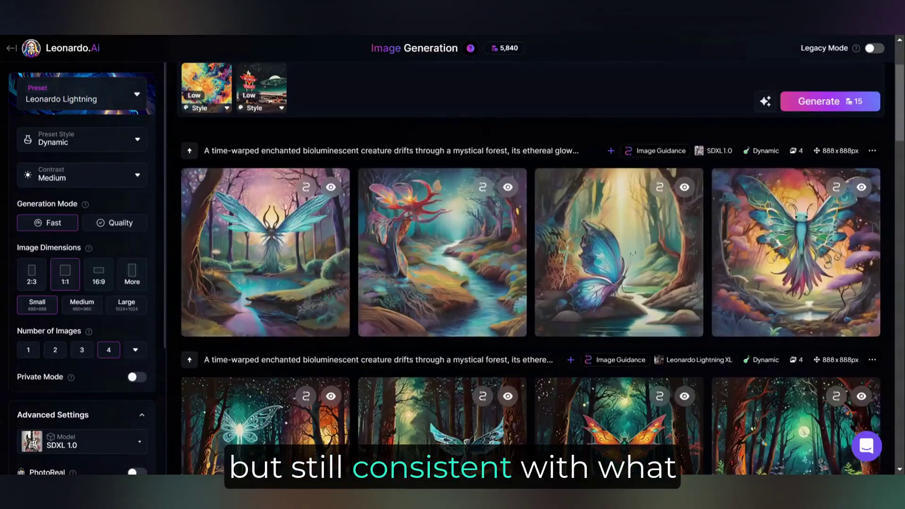
View the four SDXL 1.0 bioluminescent creature images enlarged one after another
left_click(284, 250)
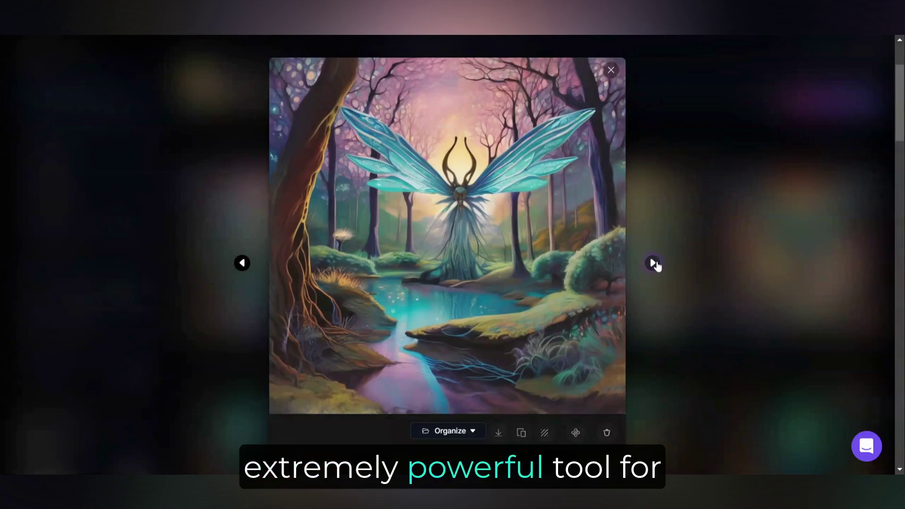
left_click(655, 263)
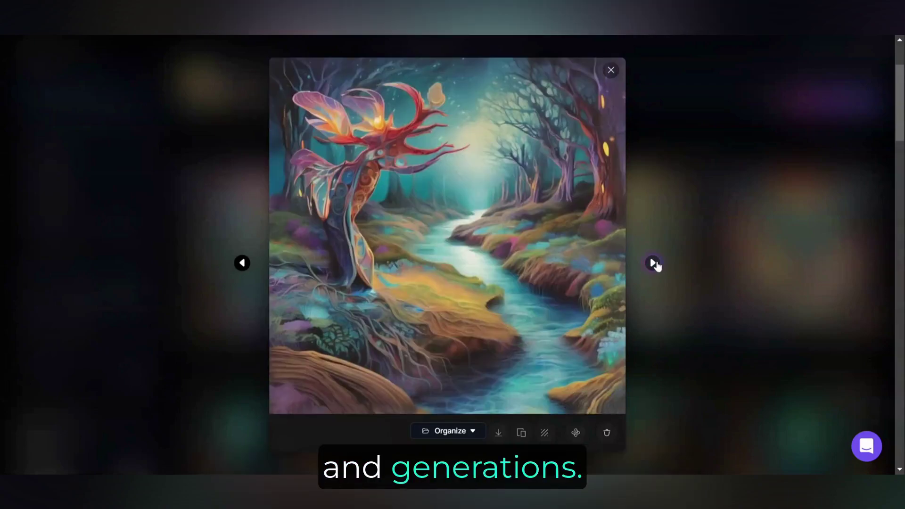
left_click(654, 263)
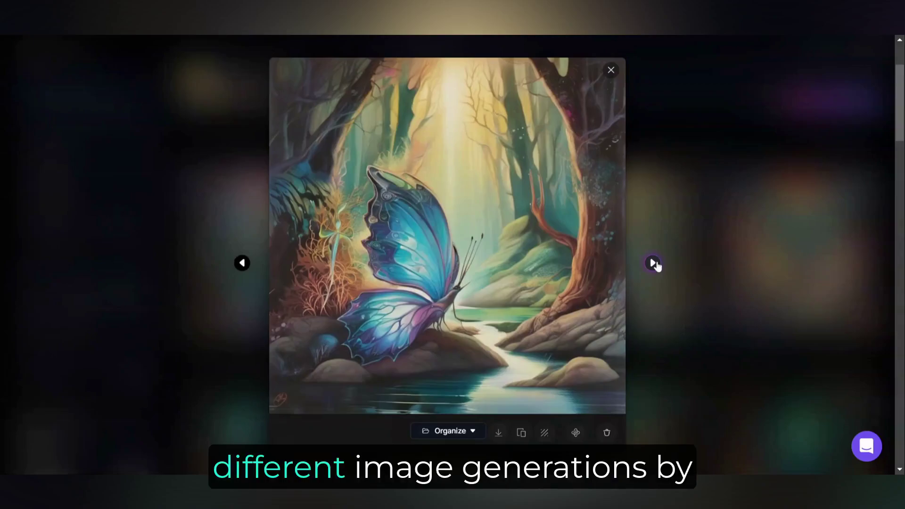
left_click(655, 263)
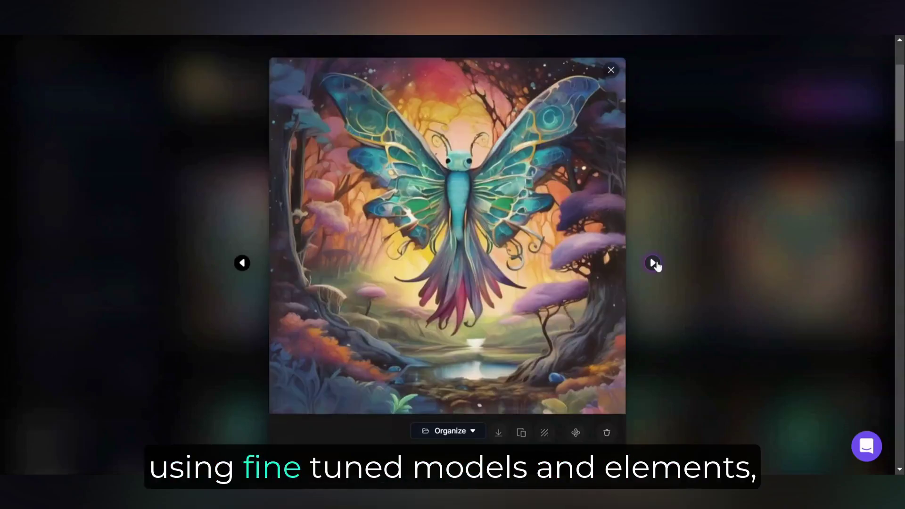
left_click(612, 71)
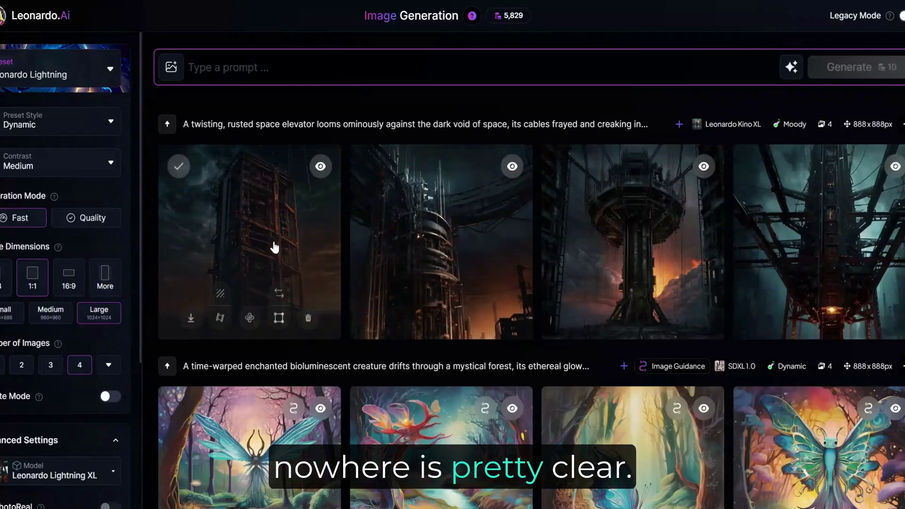
Use the first space elevator image as a Content Reference with the prompt "a glimmering office building made of glass"
left_click(279, 294)
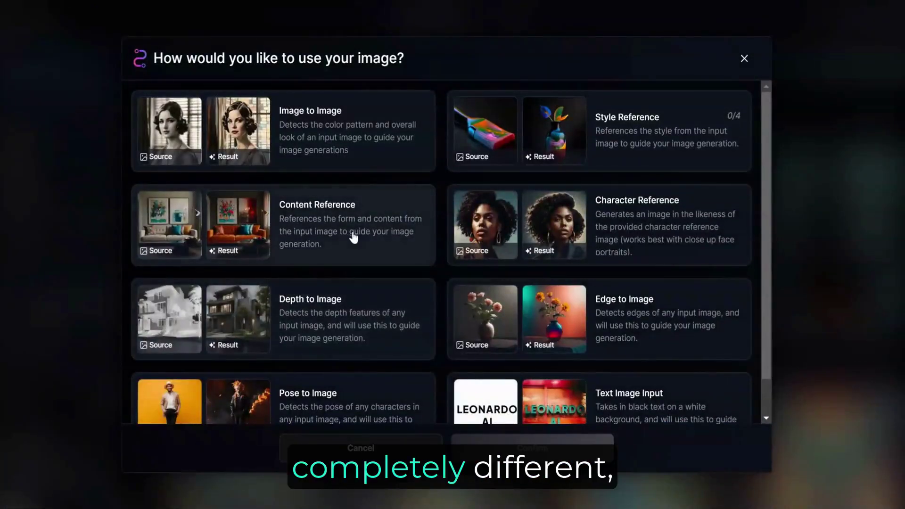
left_click(371, 251)
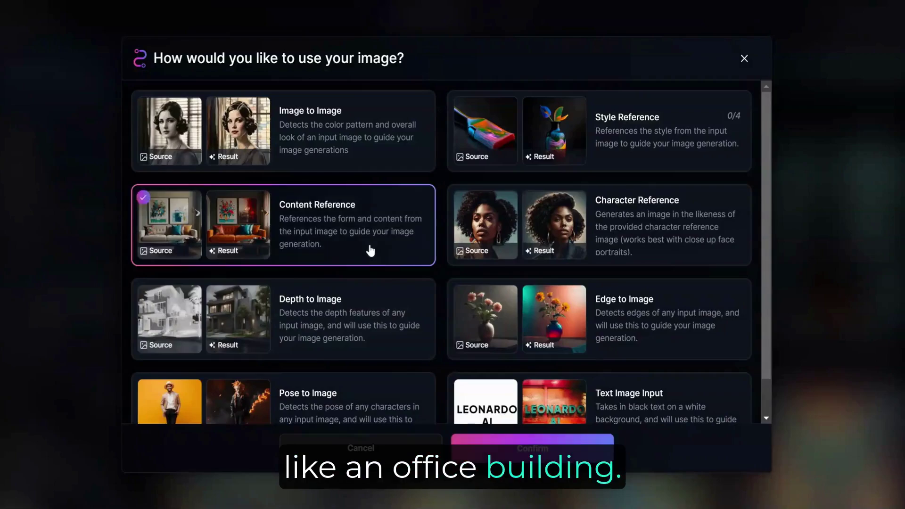
left_click(548, 459)
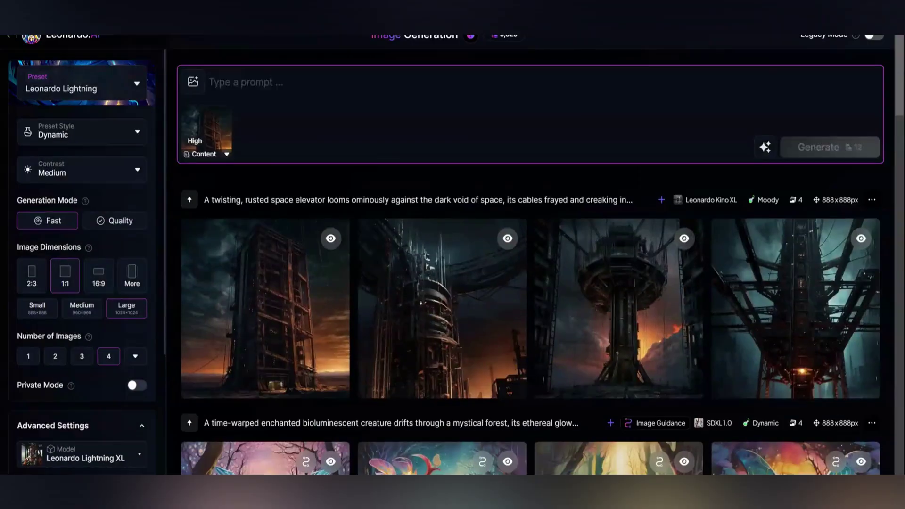
type("a")
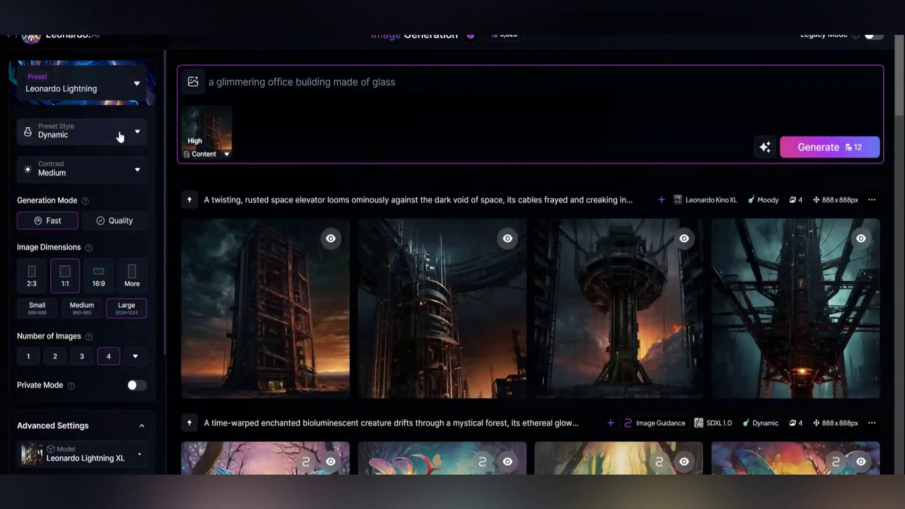
Apply the Lifelike Vision preset with Small 1:1 image dimensions and the SDXL 1.0 model
left_click(111, 90)
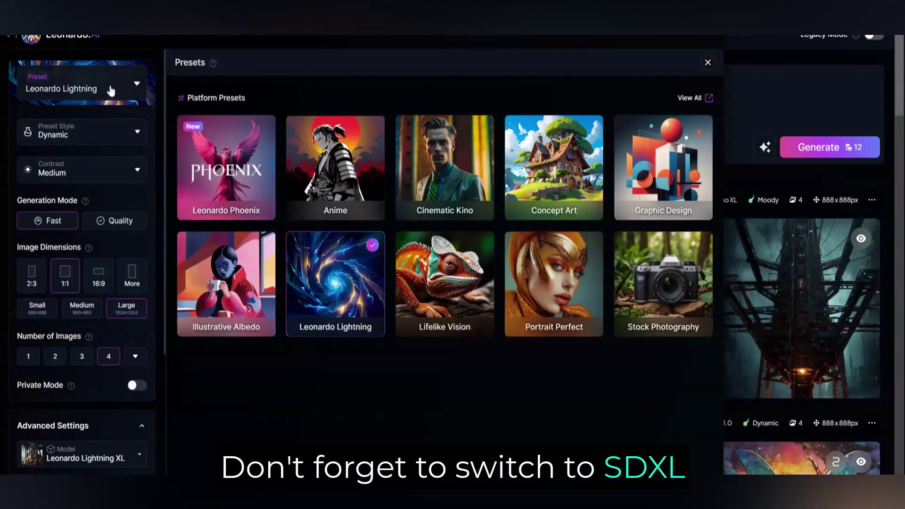
left_click(424, 289)
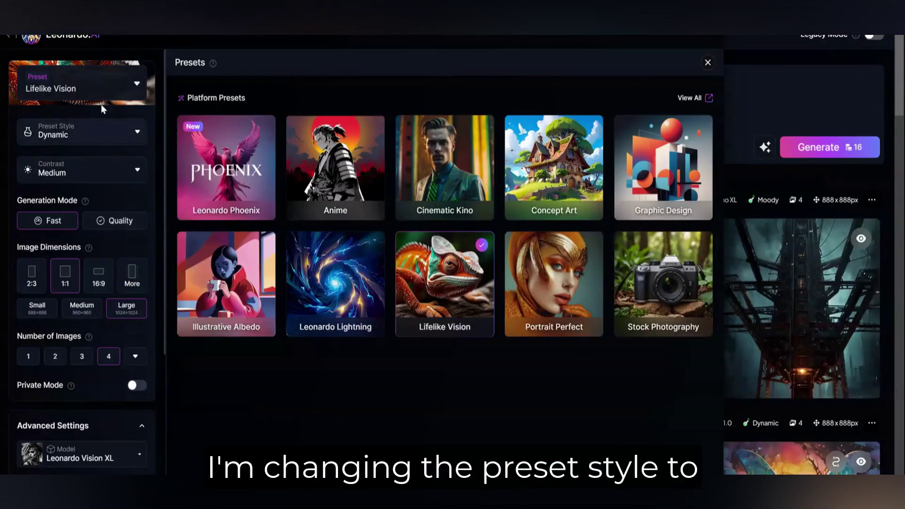
left_click(103, 110)
scroll(104, 187, "down", 4)
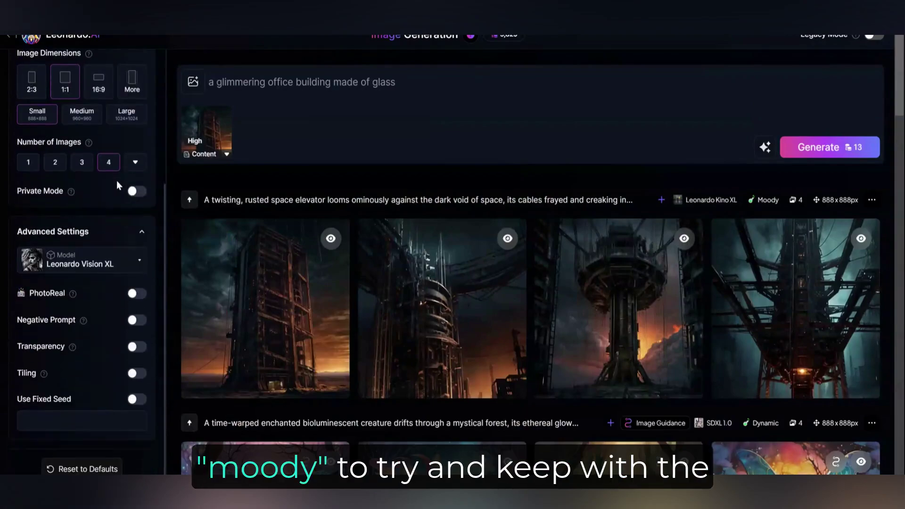
left_click(121, 263)
scroll(157, 372, "down", 3)
left_click(152, 401)
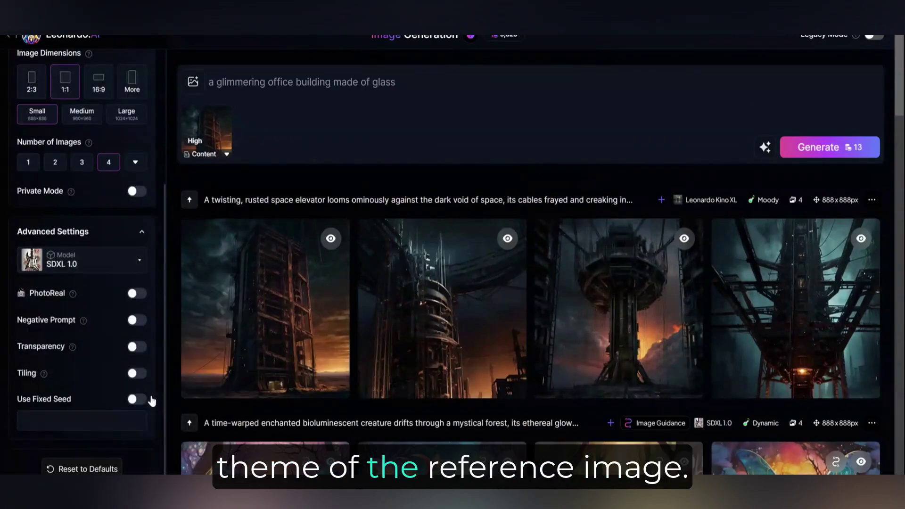
Set the preset style to Moody and generate four glass office building images from the Content Reference
scroll(105, 360, "up", 4)
left_click(105, 138)
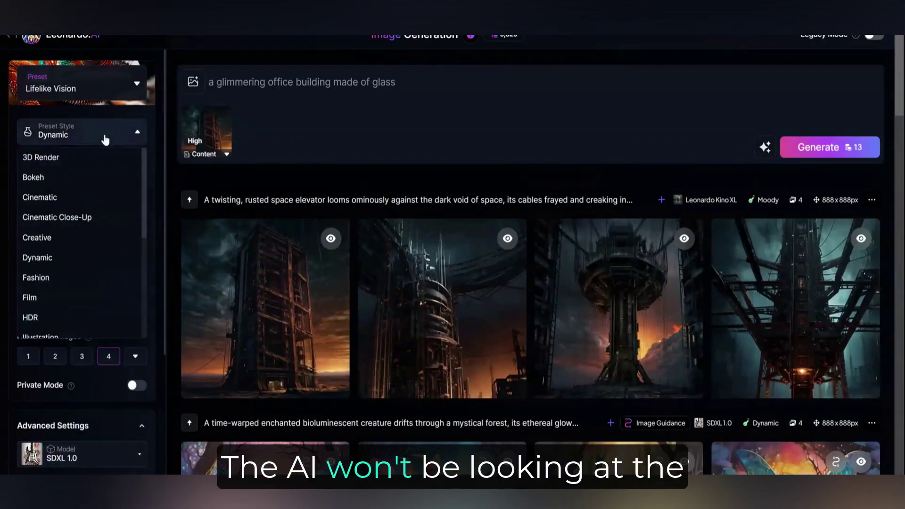
left_click(109, 261)
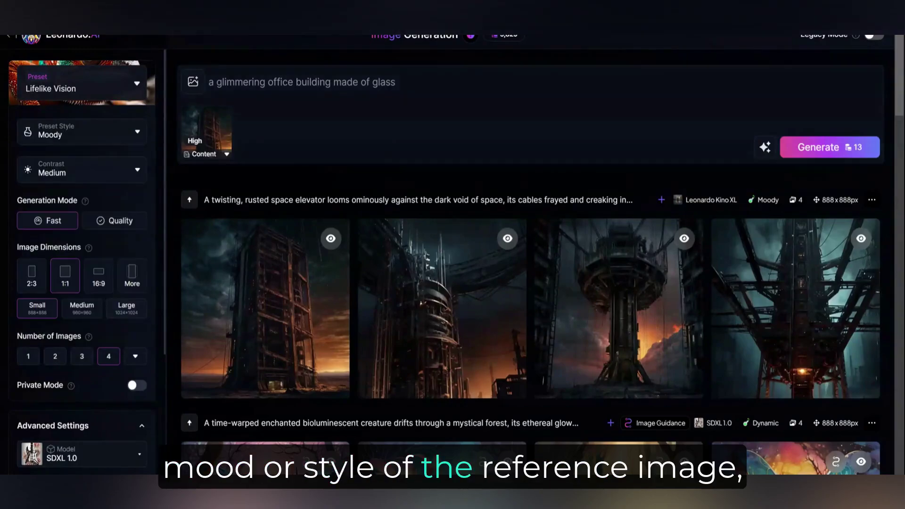
left_click(830, 147)
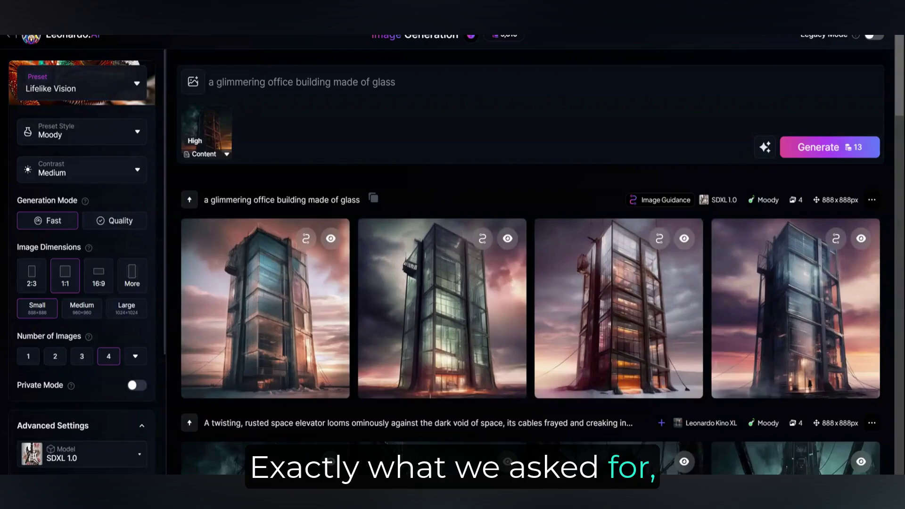
View the four glass office building images enlarged one after another
left_click(279, 319)
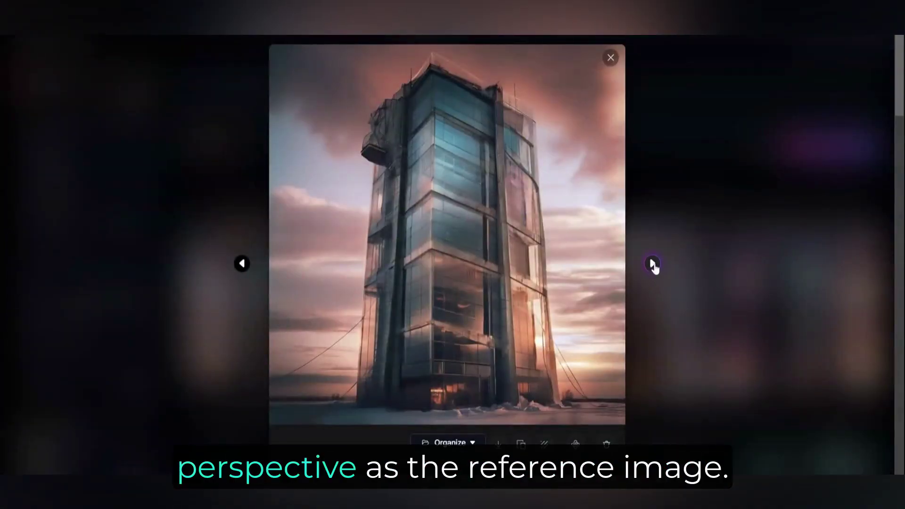
left_click(653, 265)
left_click(654, 265)
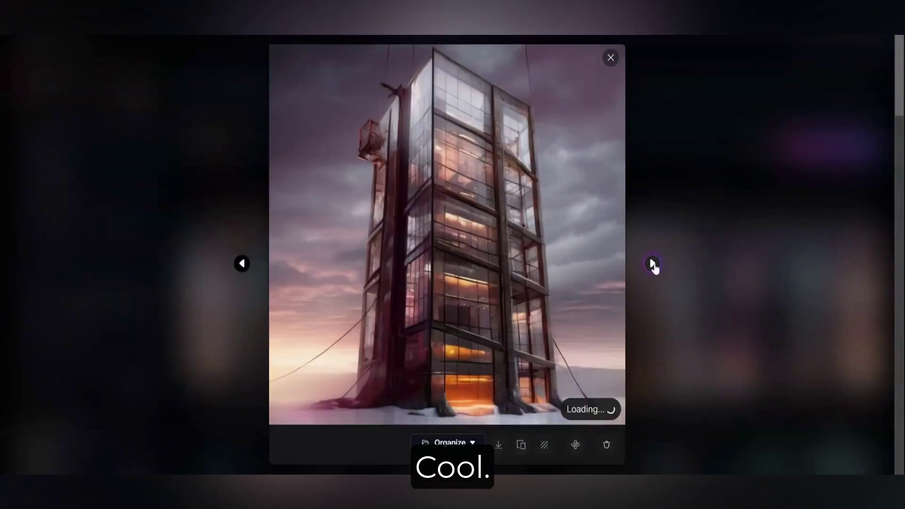
left_click(653, 264)
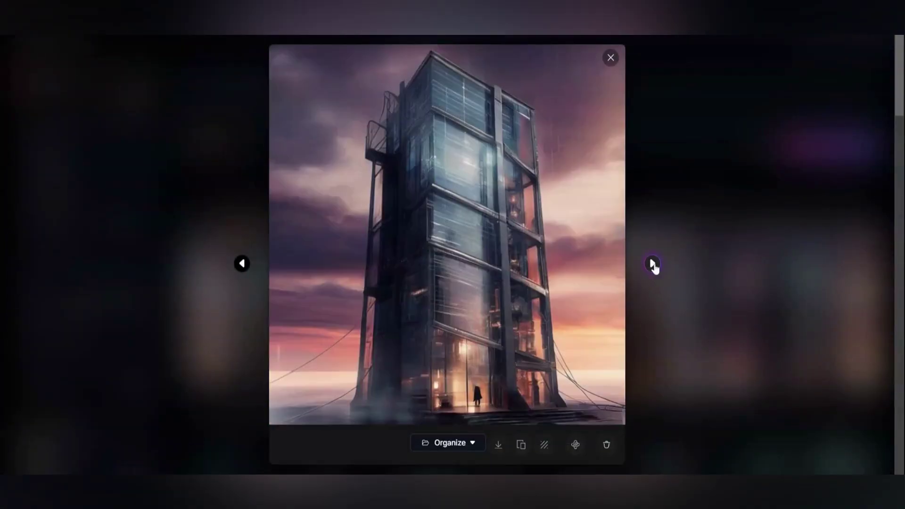
left_click(611, 58)
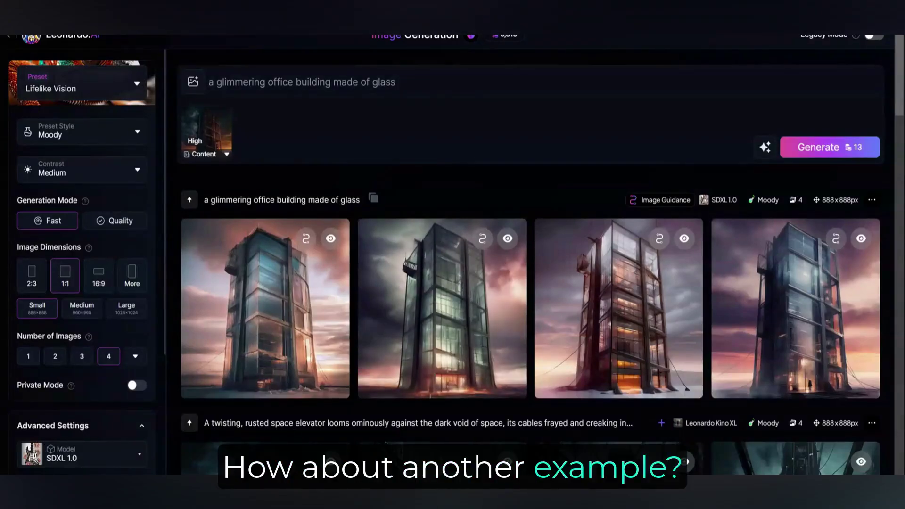
Replace the Content Reference with the third space elevator image and change the prompt to "a sorcerer's tower rising from the town"
left_click(223, 117)
scroll(642, 298, "down", 4)
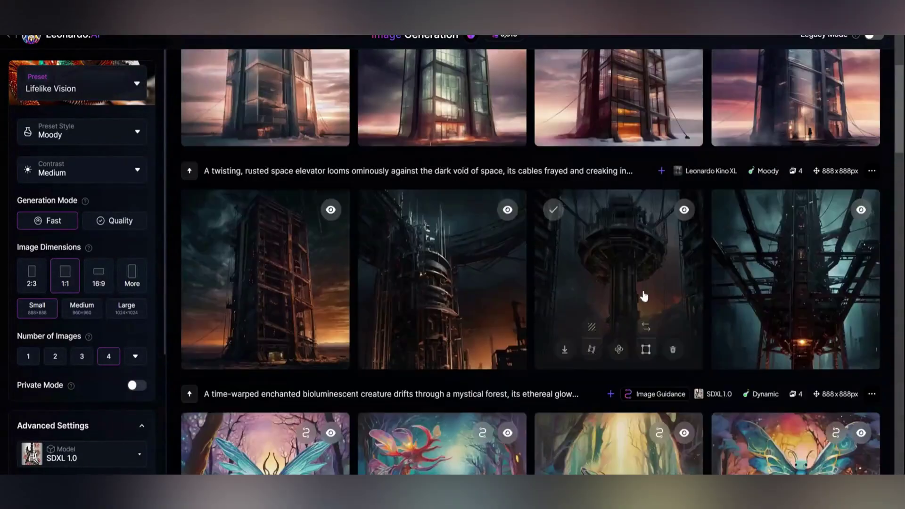
left_click(645, 330)
left_click(357, 254)
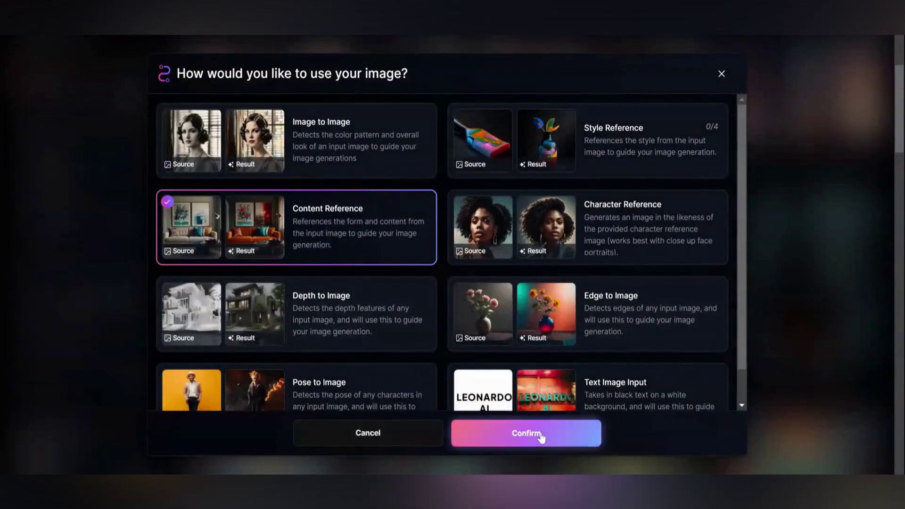
left_click(538, 432)
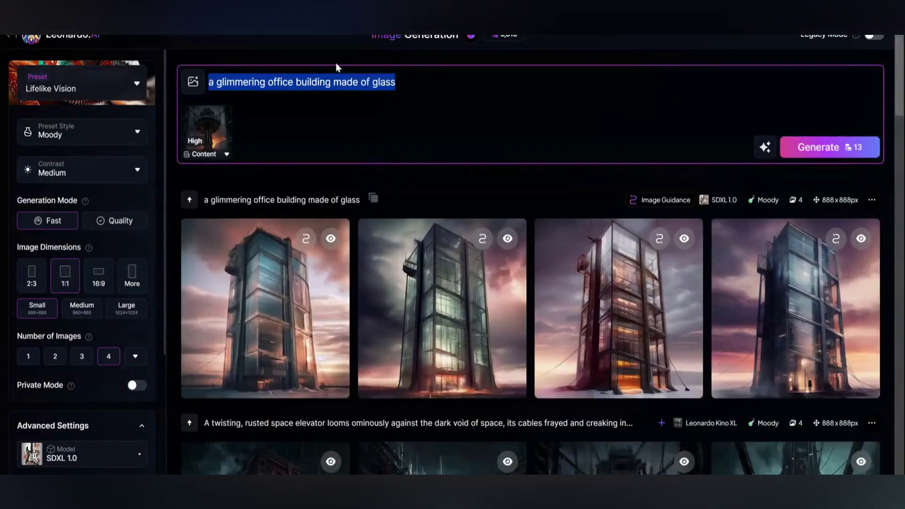
type("a sorcerer's tower rising from the town")
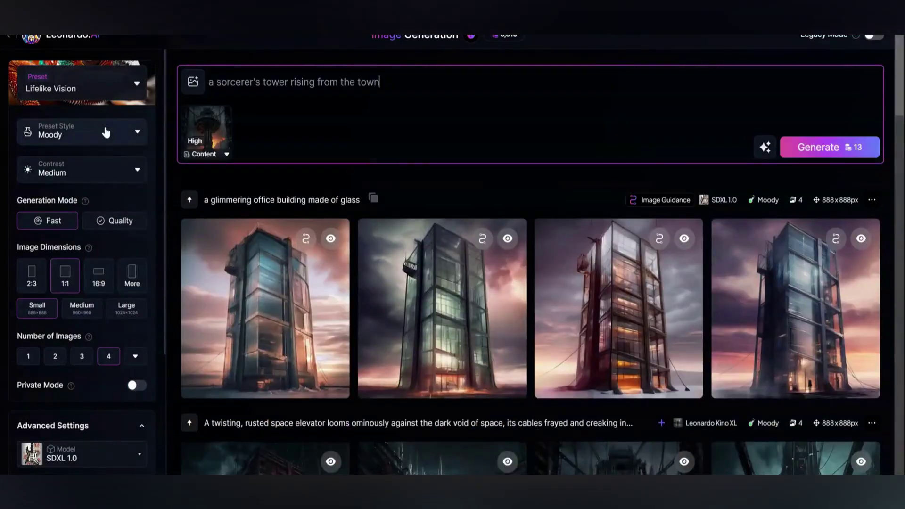
Apply the Leonardo Lightning preset with the SDXL 1.0 model and generate four sorcerer's tower images
left_click(99, 88)
left_click(335, 291)
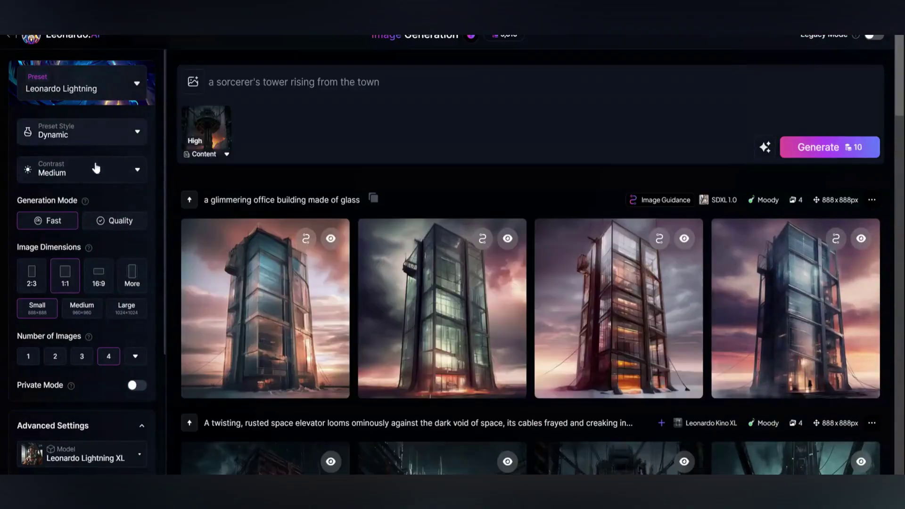
scroll(85, 236, "down", 4)
left_click(139, 260)
left_click(145, 392)
scroll(145, 393, "up", 4)
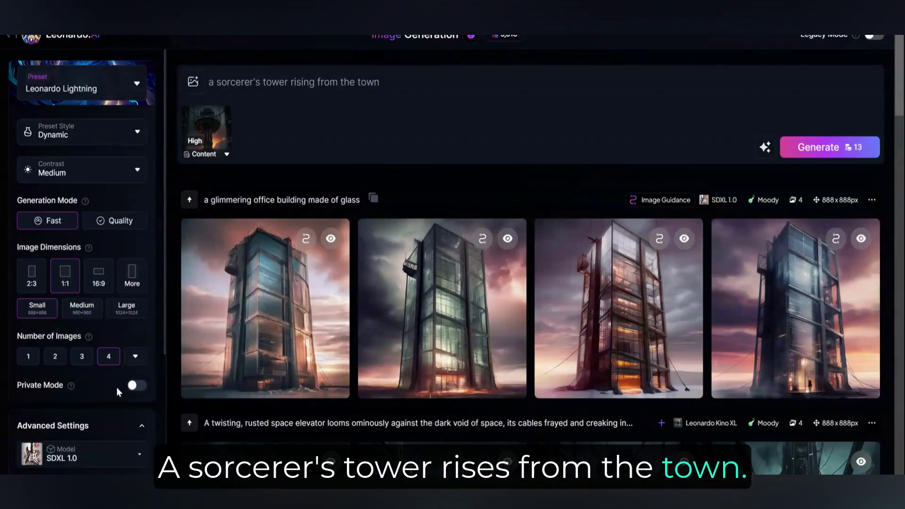
key("ctrl+Return")
Change the model to Leonardo Lightning XL and generate four more sorcerer's tower images
left_click(94, 455)
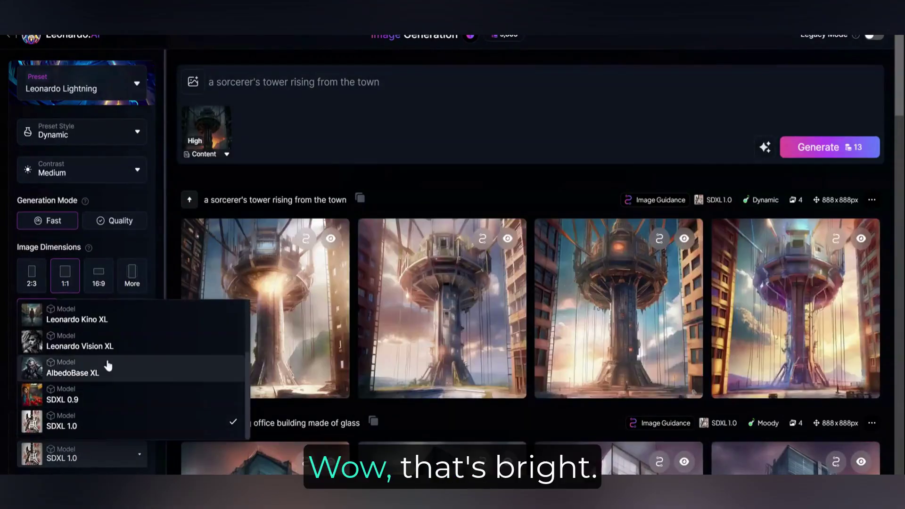
scroll(120, 387, "up", 3)
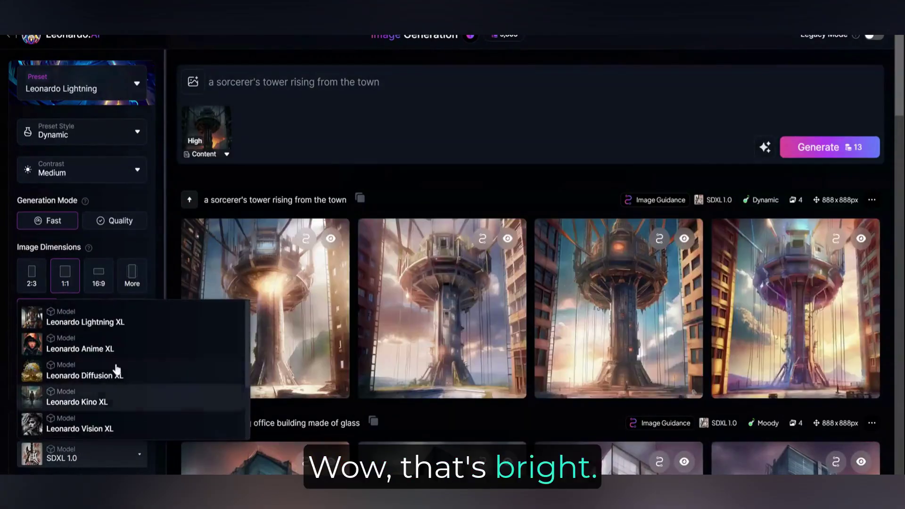
left_click(109, 325)
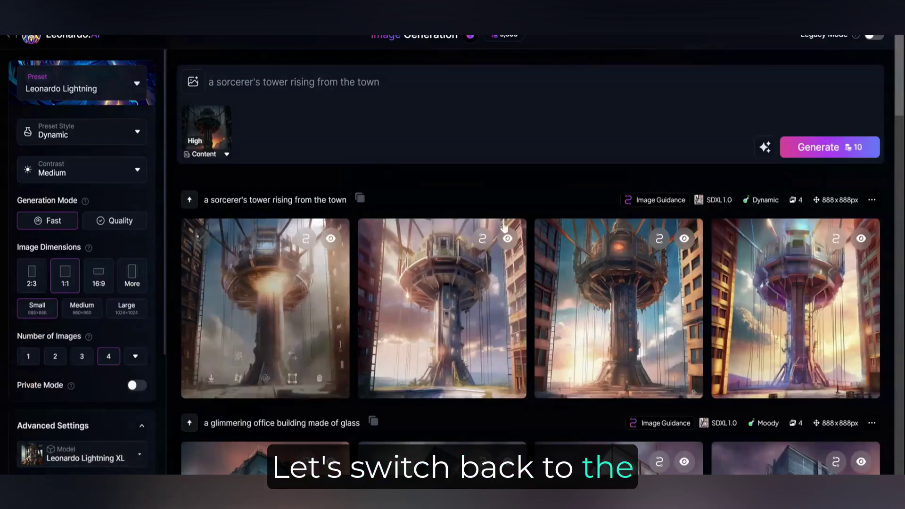
left_click(825, 147)
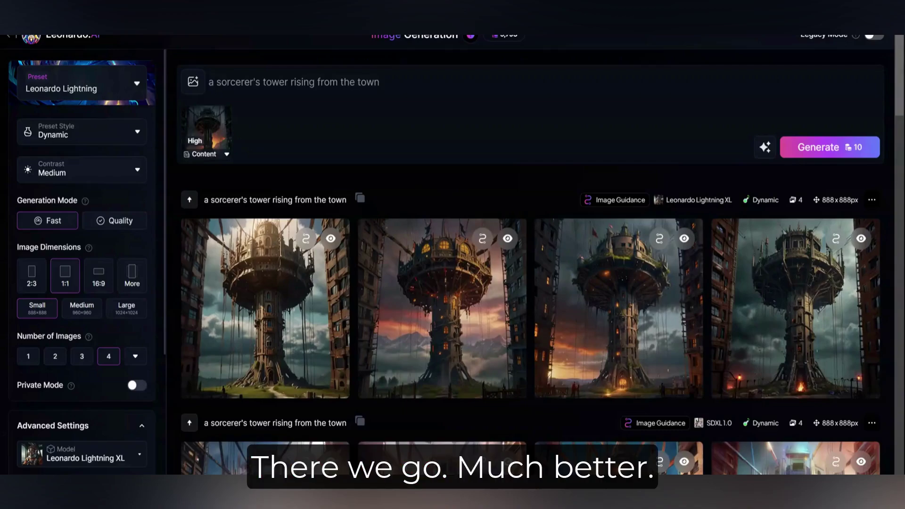
View the four Leonardo Lightning XL sorcerer's tower images enlarged one after another
left_click(277, 293)
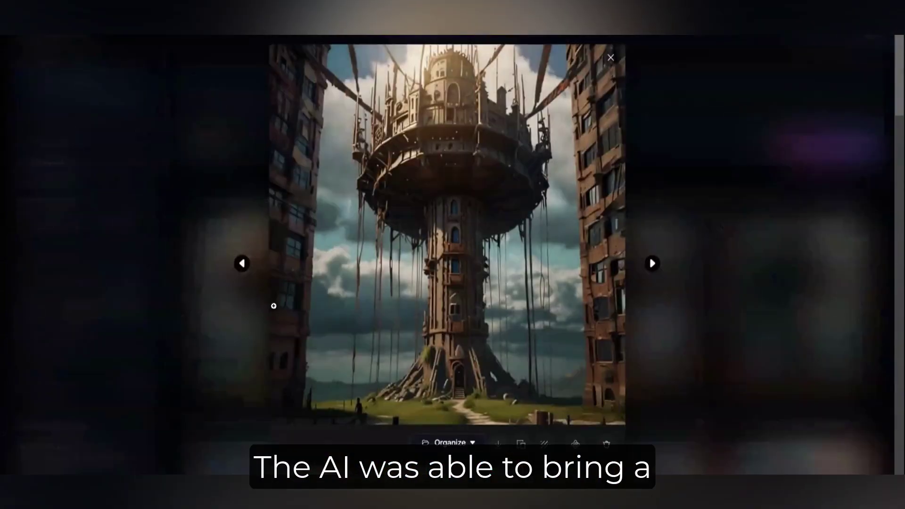
left_click(655, 265)
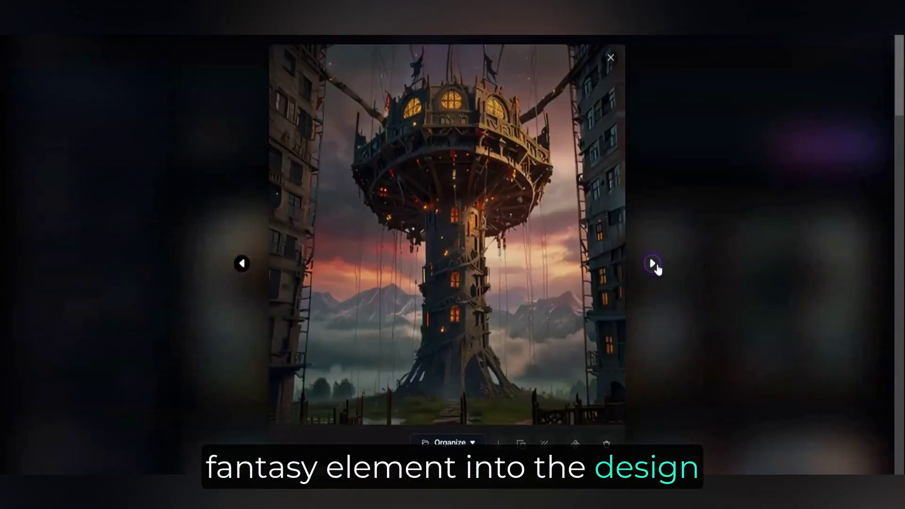
left_click(654, 264)
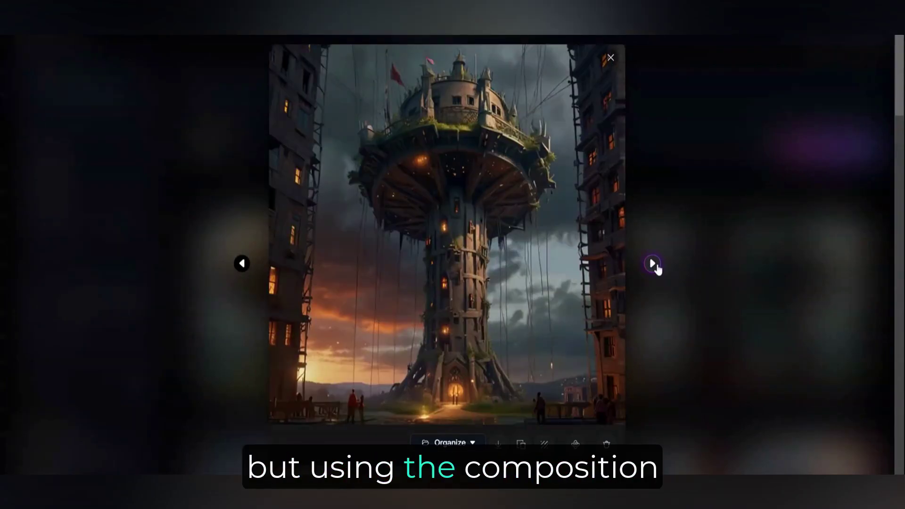
left_click(656, 264)
left_click(611, 59)
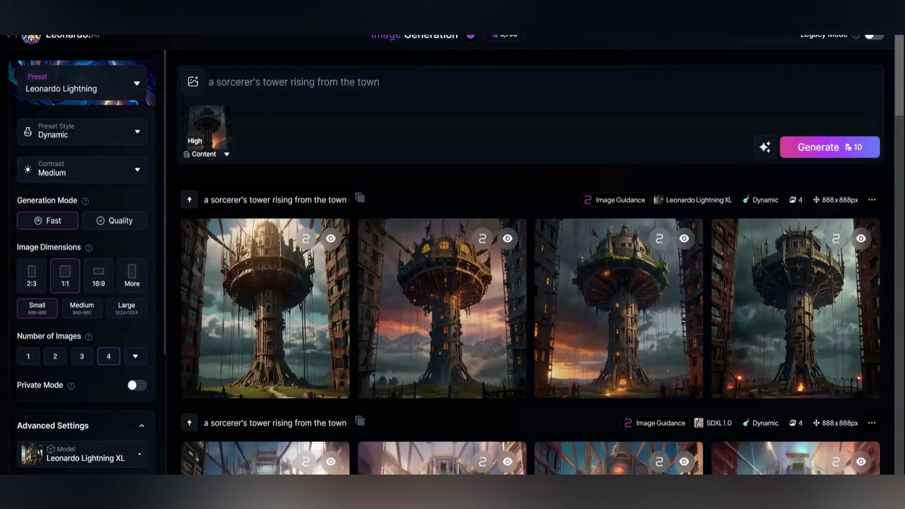
Add the Route 66 diner image with the turquoise car from the earlier generations as a Content Reference
scroll(350, 333, "down", 20)
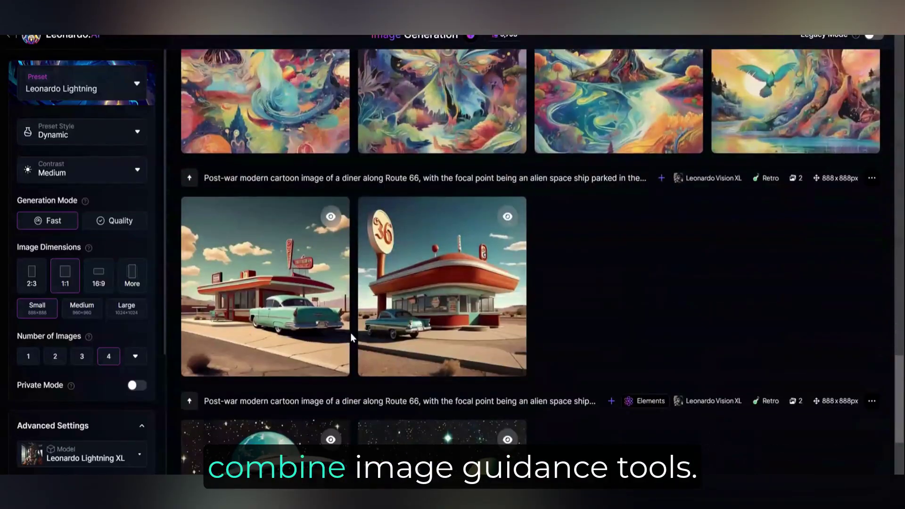
mouse_move(445, 283)
mouse_move(333, 314)
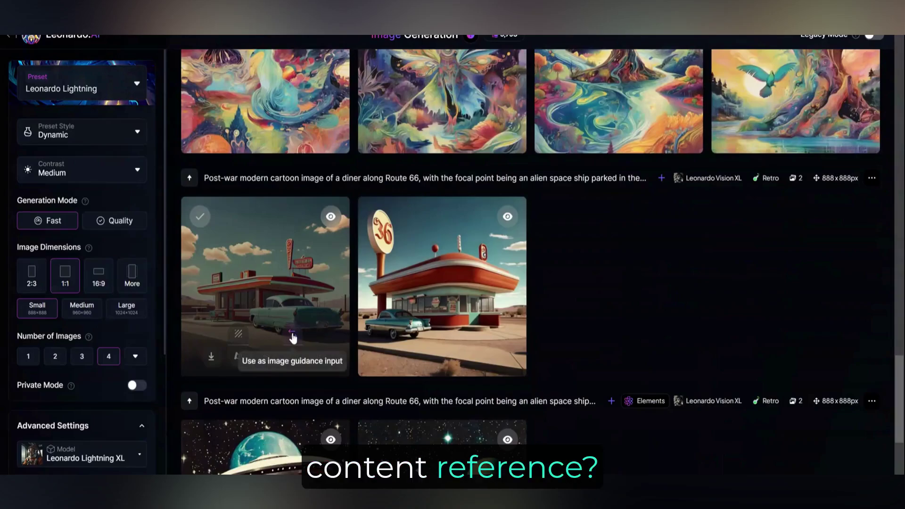
left_click(293, 336)
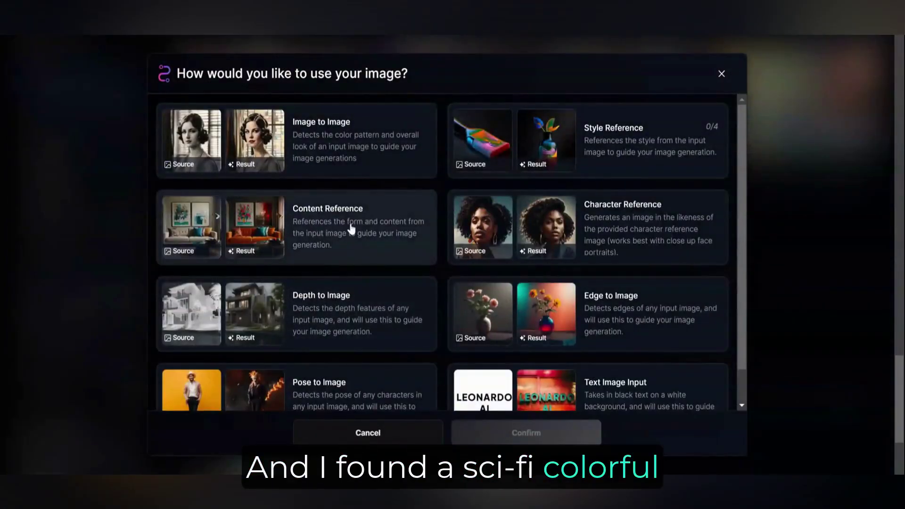
left_click(351, 229)
left_click(524, 433)
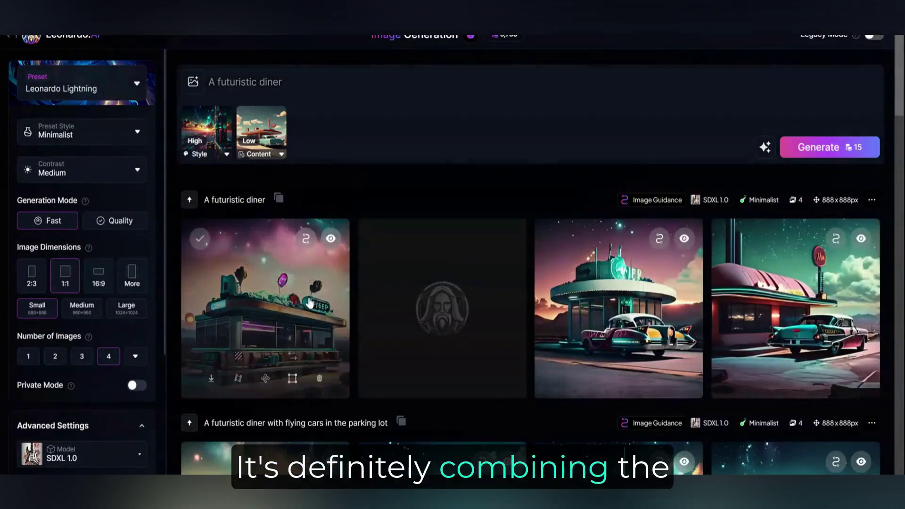
Set both the Content Reference and Style Reference strengths to Mid and generate four new "A futuristic diner" images
scroll(461, 263, "down", 1)
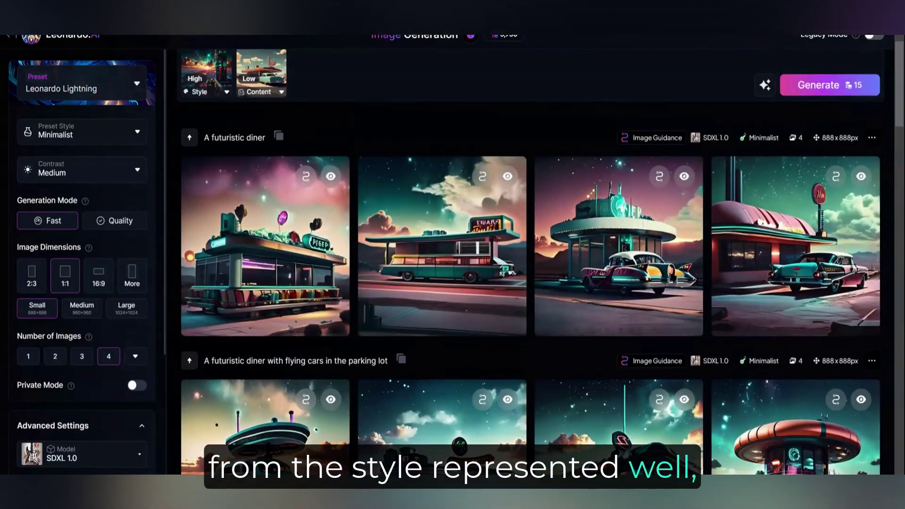
scroll(533, 278, "up", 1)
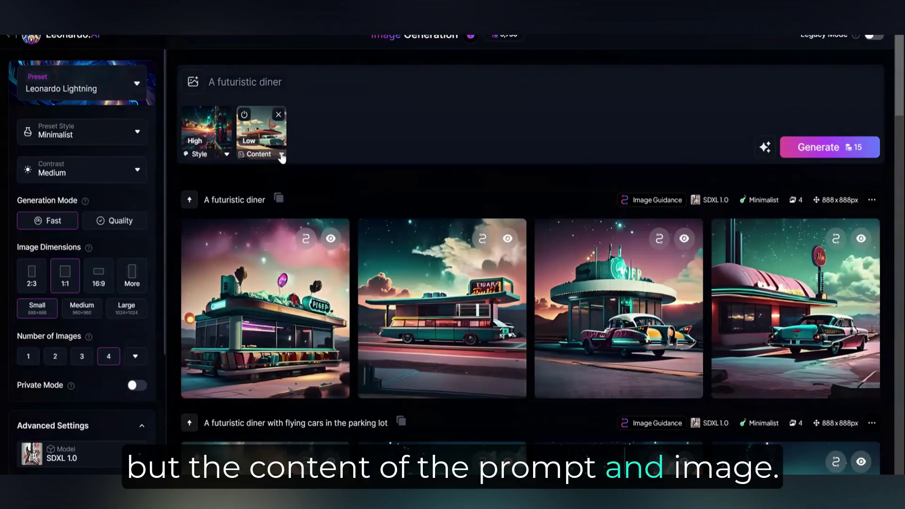
left_click(281, 156)
left_click(325, 210)
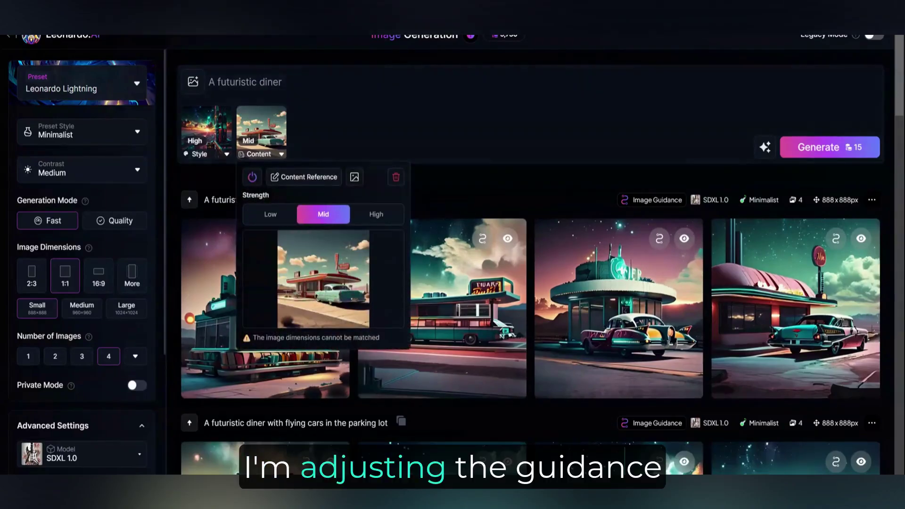
left_click(227, 154)
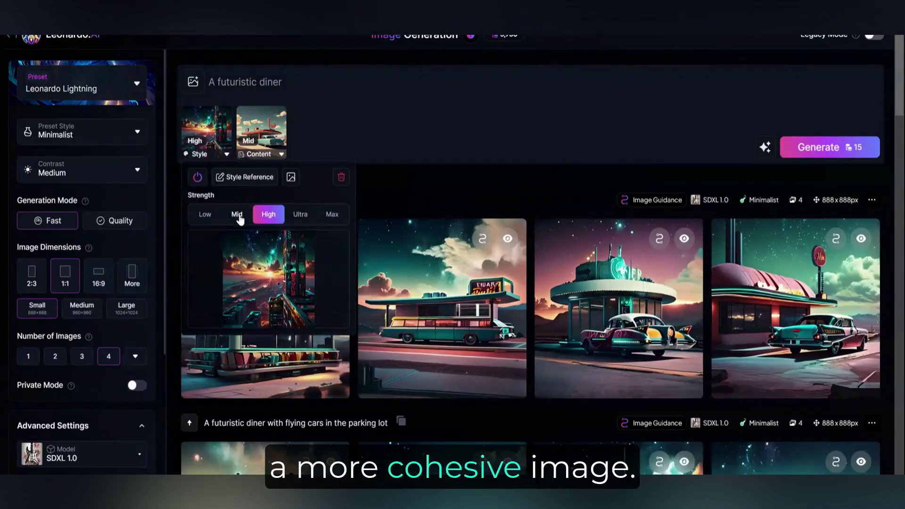
left_click(238, 215)
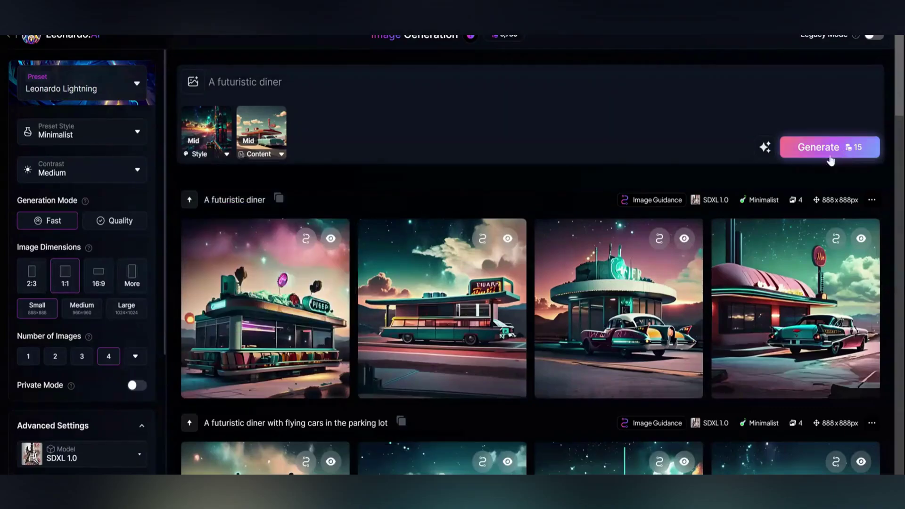
left_click(811, 148)
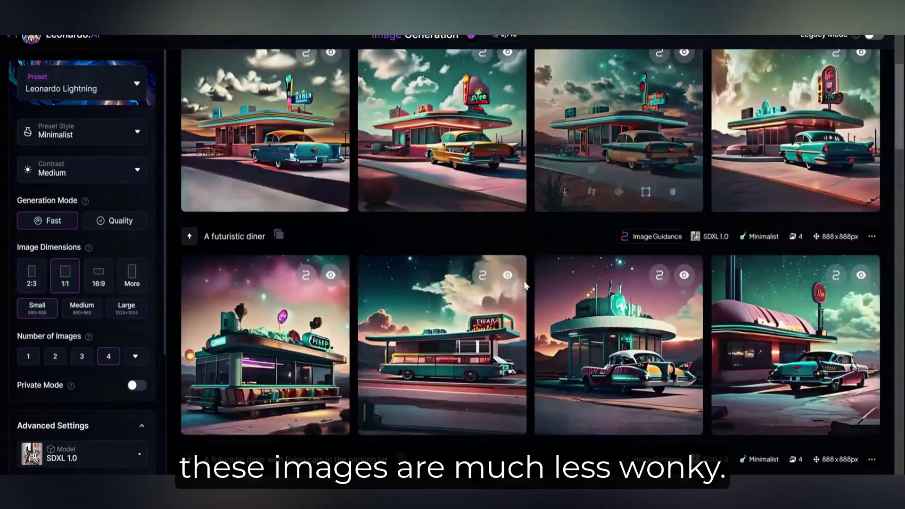
View the four futuristic diner images made with Mid strengths enlarged one after another
scroll(263, 236, "up", 3)
left_click(261, 238)
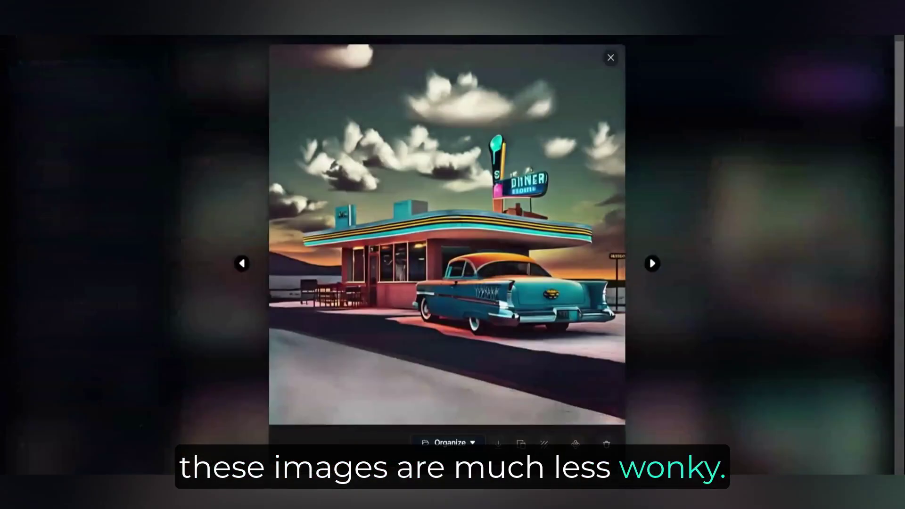
left_click(653, 264)
left_click(653, 264)
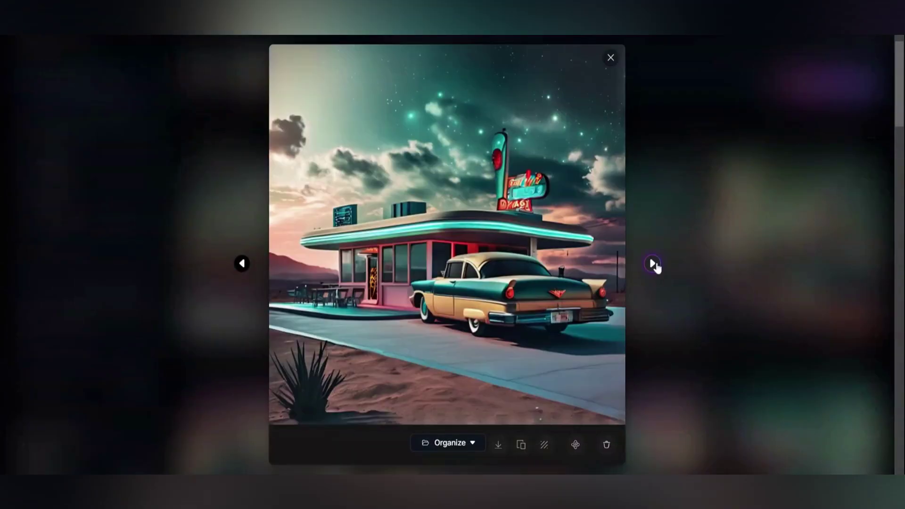
left_click(654, 264)
key("Escape")
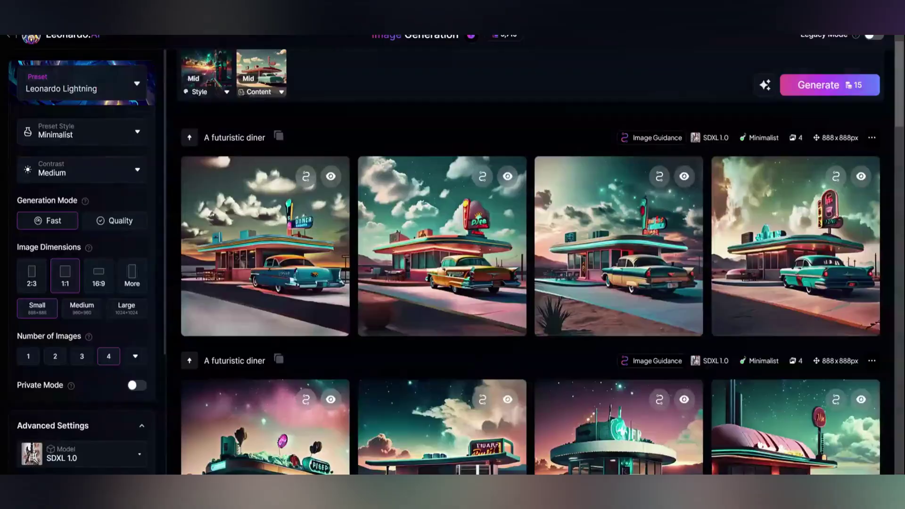
View the previous batch of four futuristic diner images enlarged for comparison with the Mid-strength versions
scroll(266, 351, "down", 3)
left_click(266, 352)
left_click(653, 265)
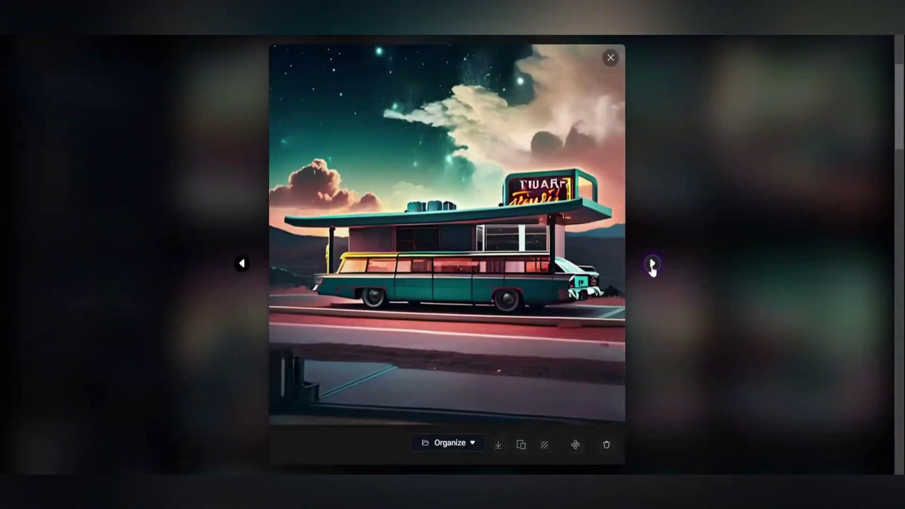
left_click(654, 266)
left_click(652, 267)
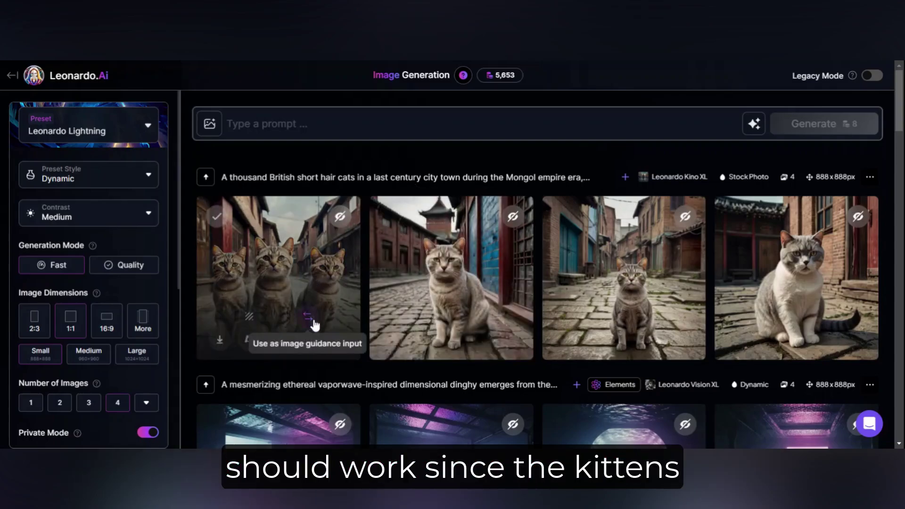
Add the image of three cats in the old town street as a Depth to Image guidance input
left_click(308, 317)
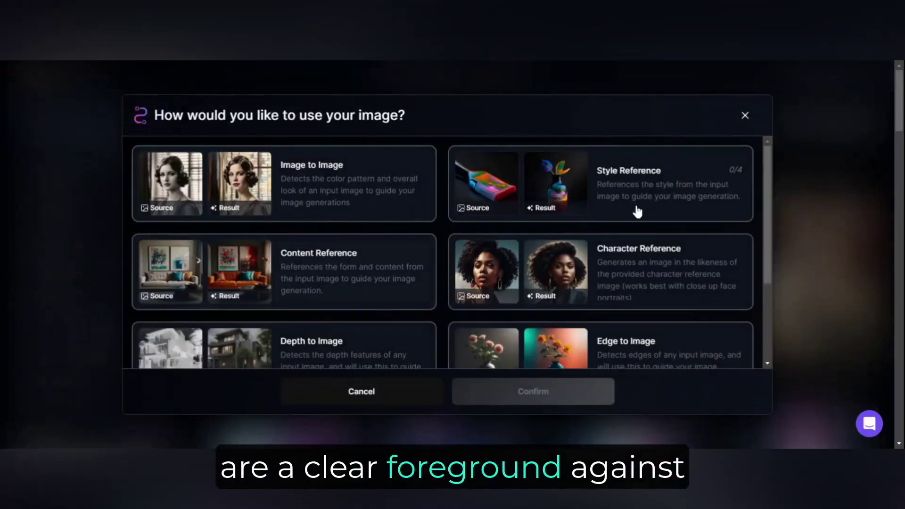
left_click_drag(769, 201, 769, 279)
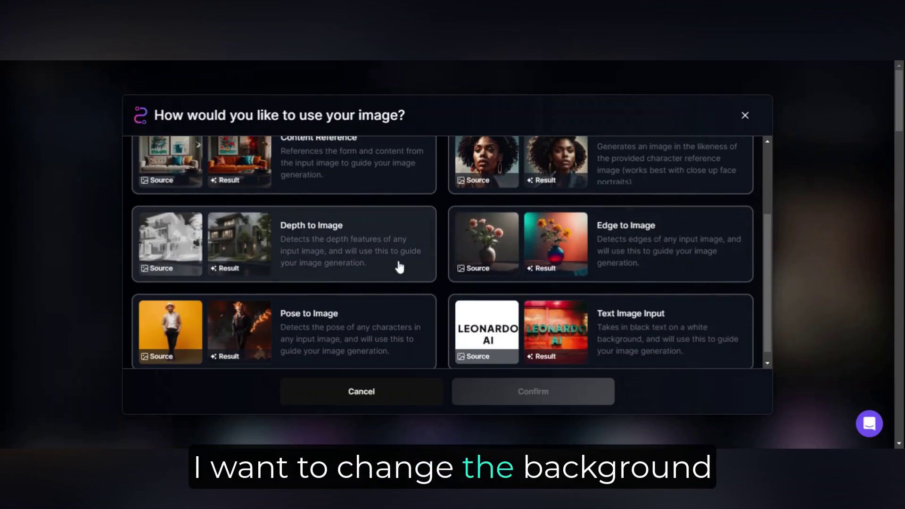
left_click(399, 267)
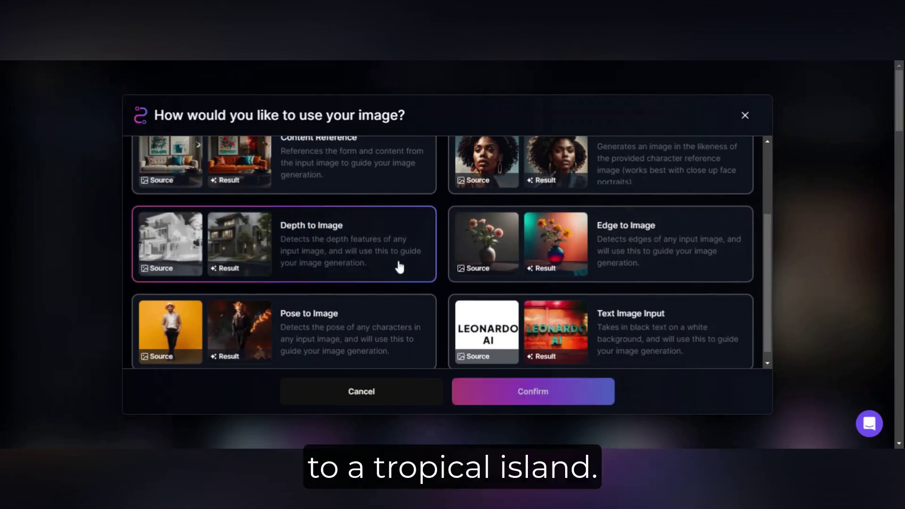
left_click(517, 400)
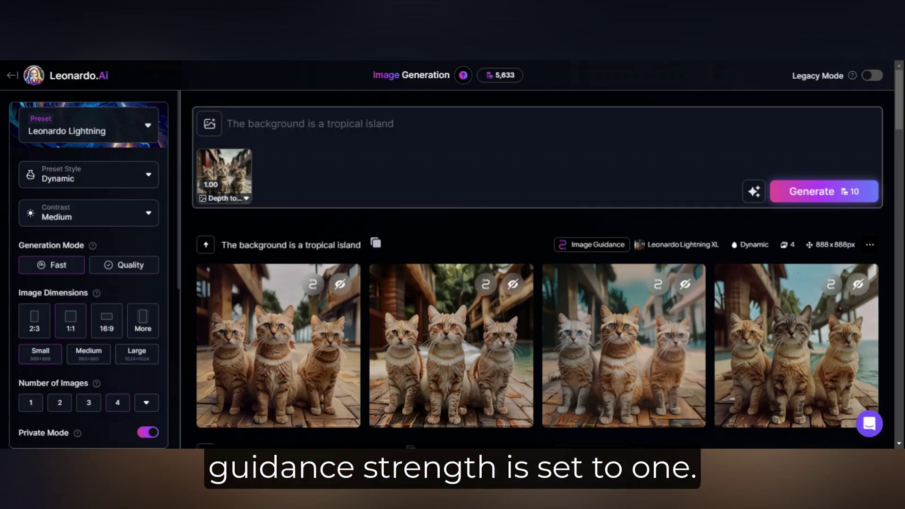
Lower the Depth to Image strength to 0.50 and generate four more "The background is a tropical island" images
mouse_move(611, 248)
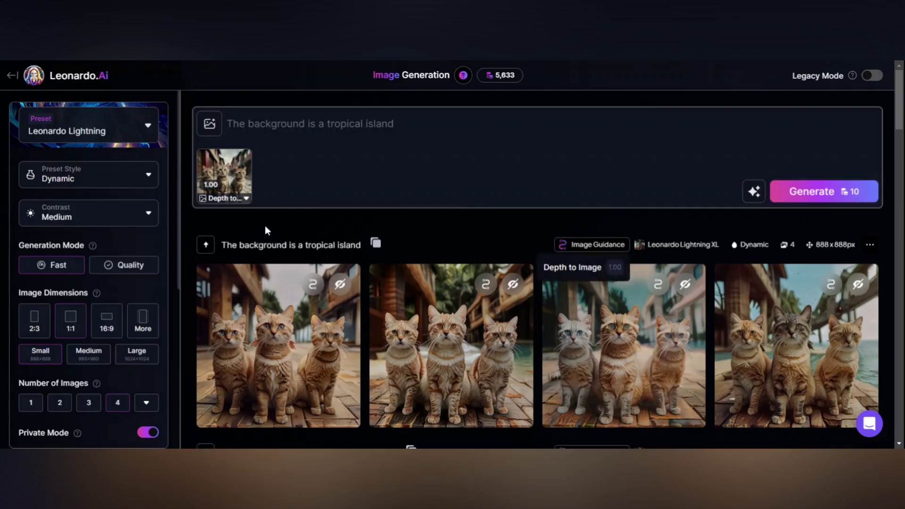
left_click(246, 199)
left_click_drag(273, 255, 244, 255)
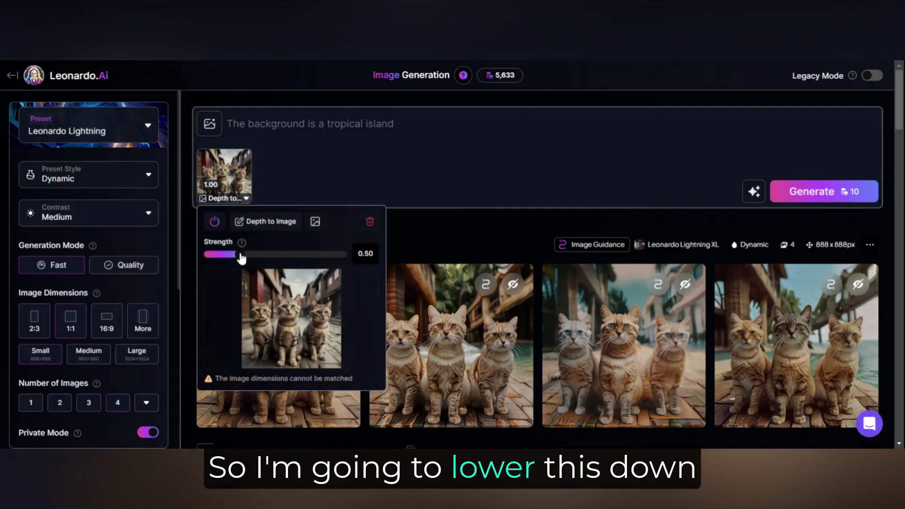
key("Escape")
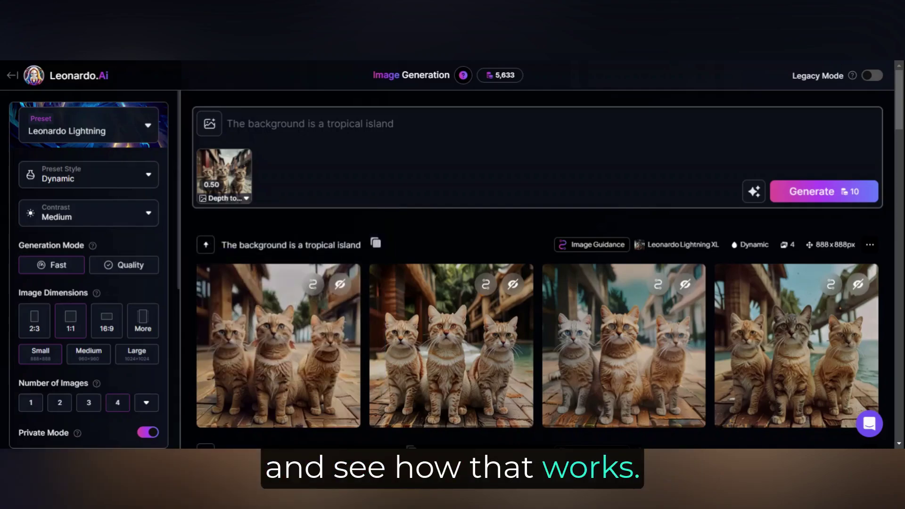
left_click(813, 193)
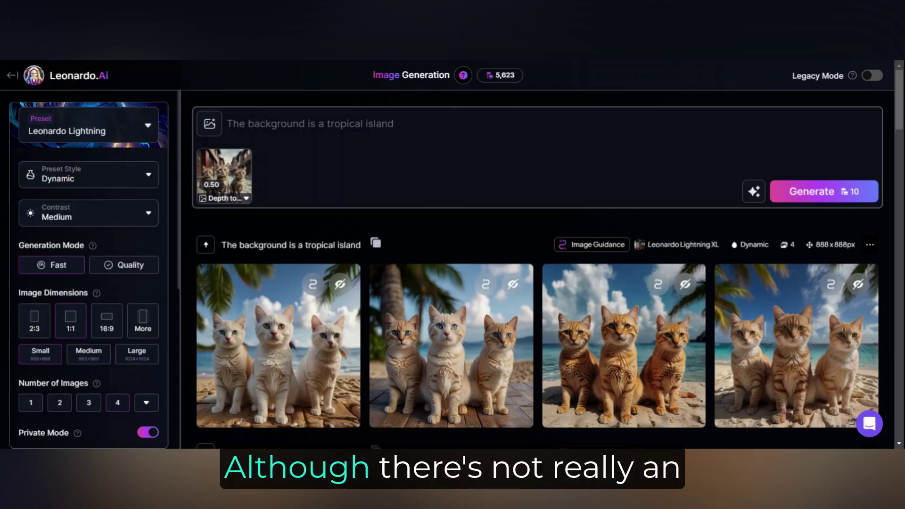
View the four tropical island cat images made at 0.50 strength enlarged one after another
left_click(283, 354)
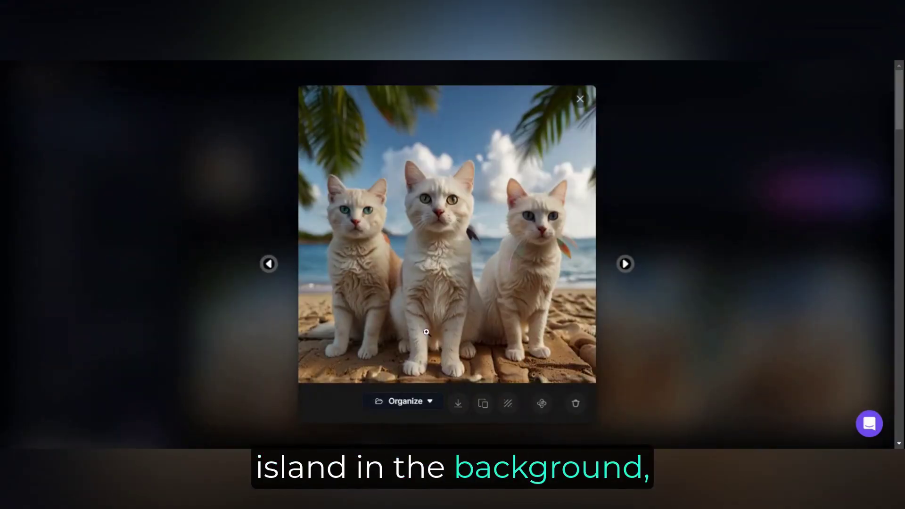
left_click(626, 265)
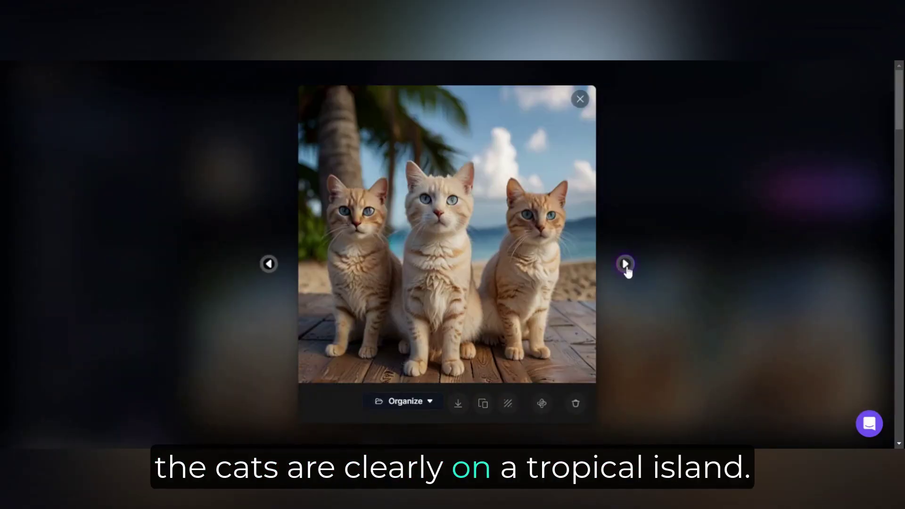
left_click(626, 264)
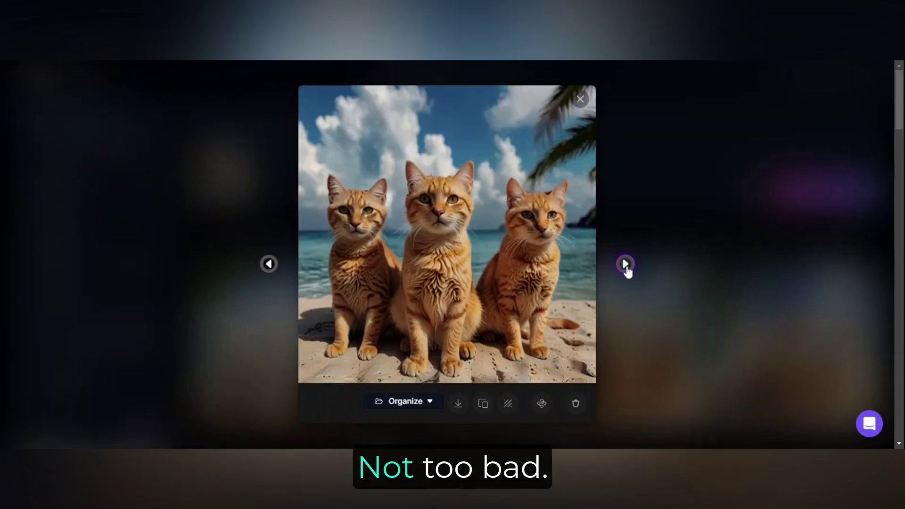
left_click(626, 264)
left_click(626, 264)
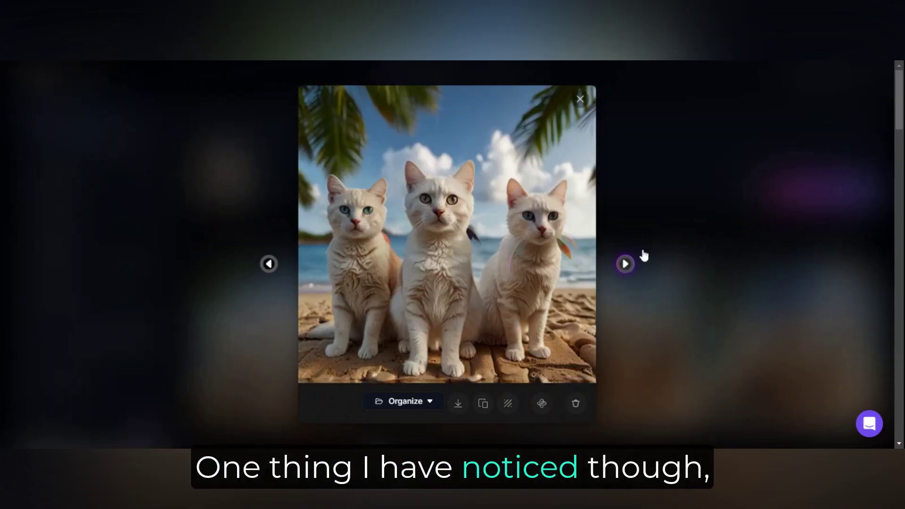
left_click(786, 161)
Remove the three-cats Depth to Image input from the prompt
mouse_move(214, 166)
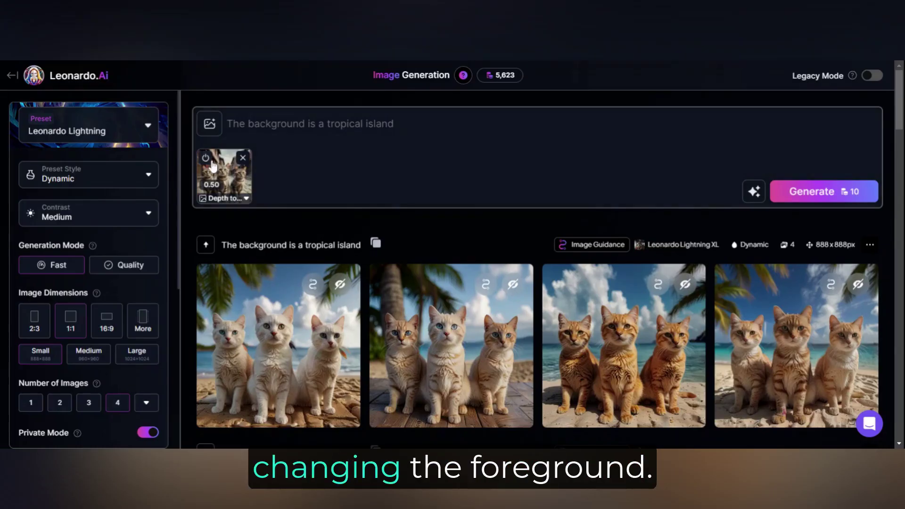
left_click(243, 159)
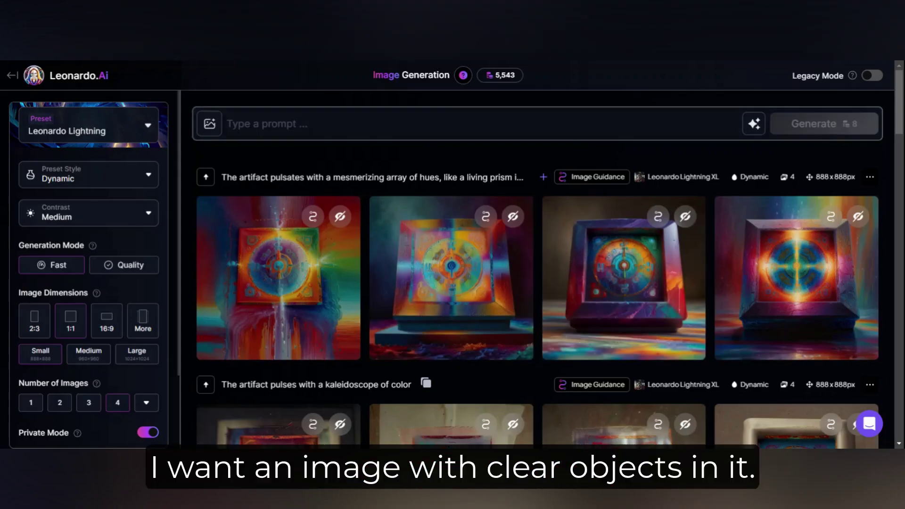
Add the glowing teal stone artifact image from the ancient tomb relic generation as an Edge to Image guidance input
scroll(538, 269, "down", 5)
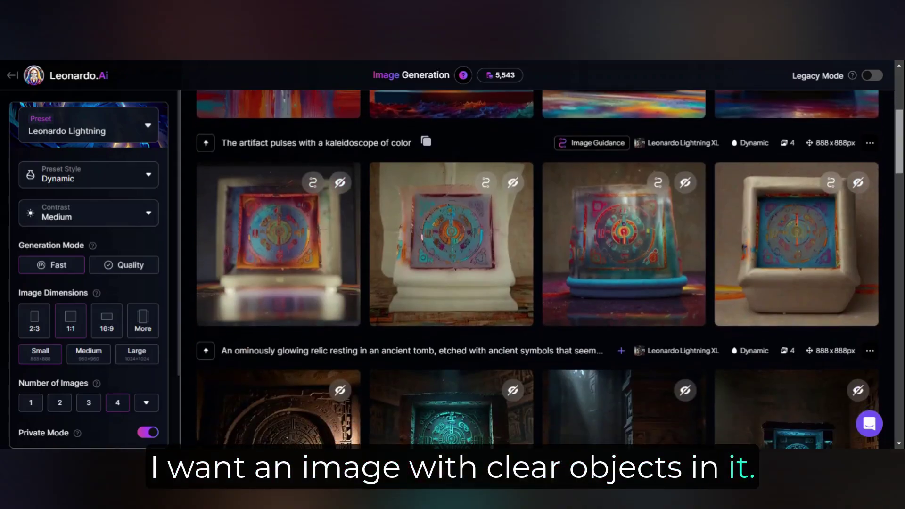
scroll(537, 269, "down", 5)
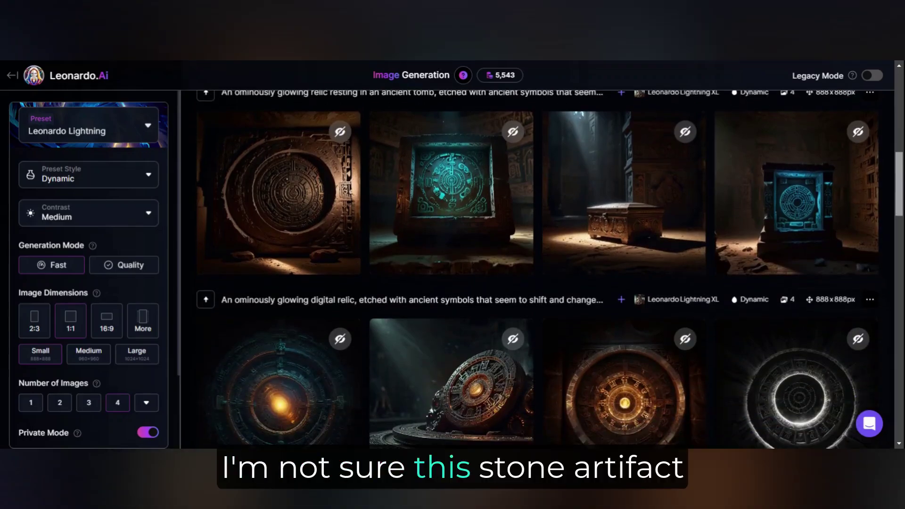
mouse_move(515, 192)
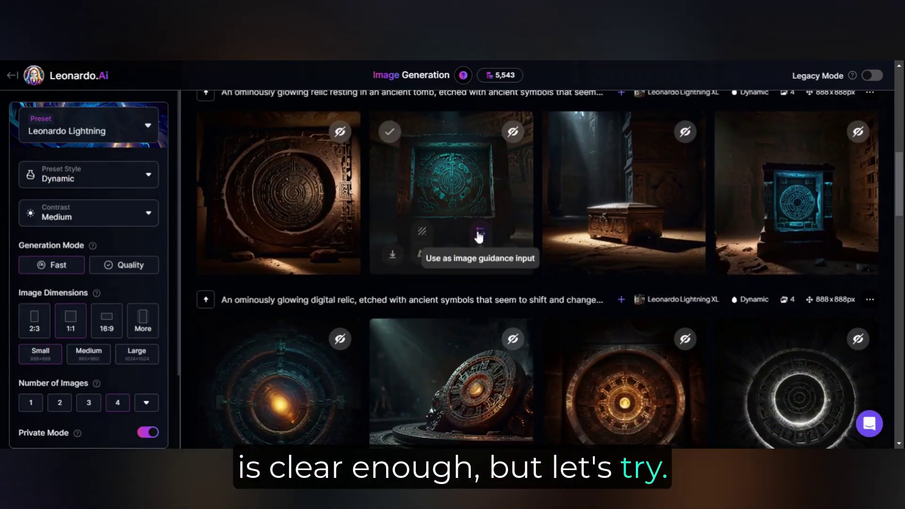
left_click(480, 234)
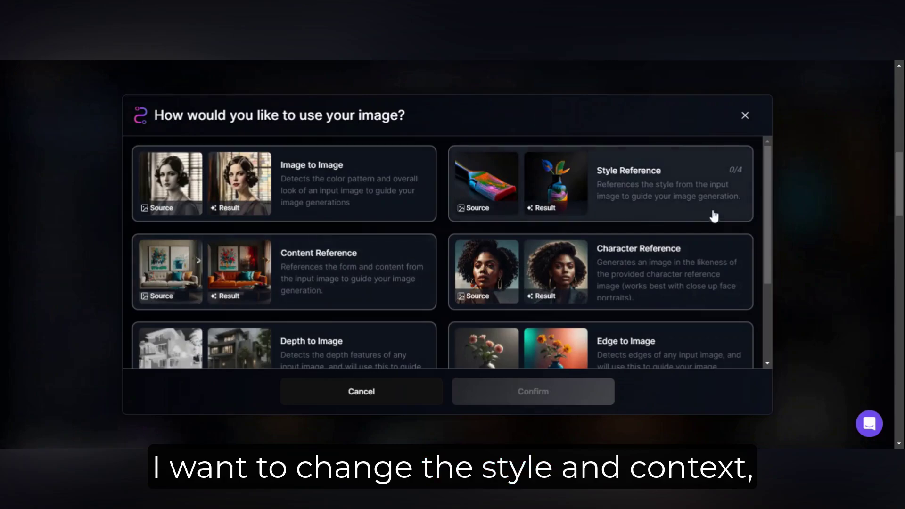
left_click_drag(770, 195, 779, 291)
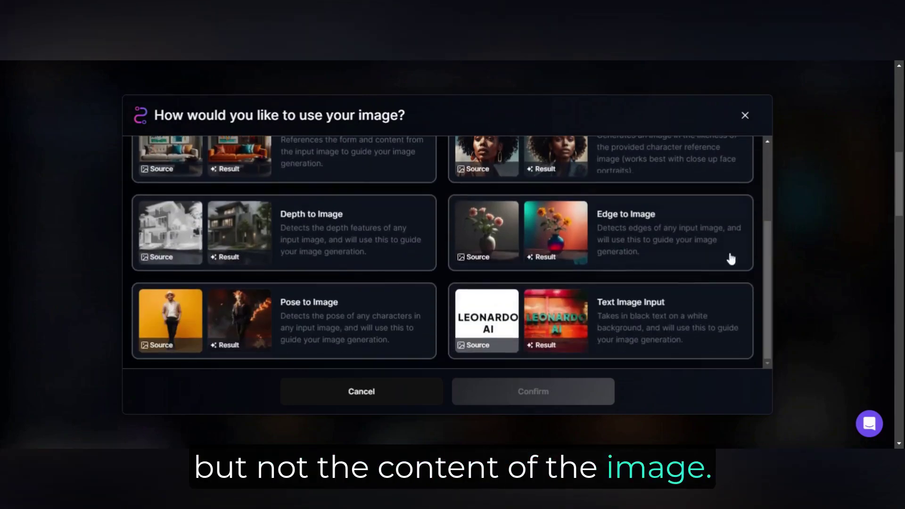
left_click(701, 242)
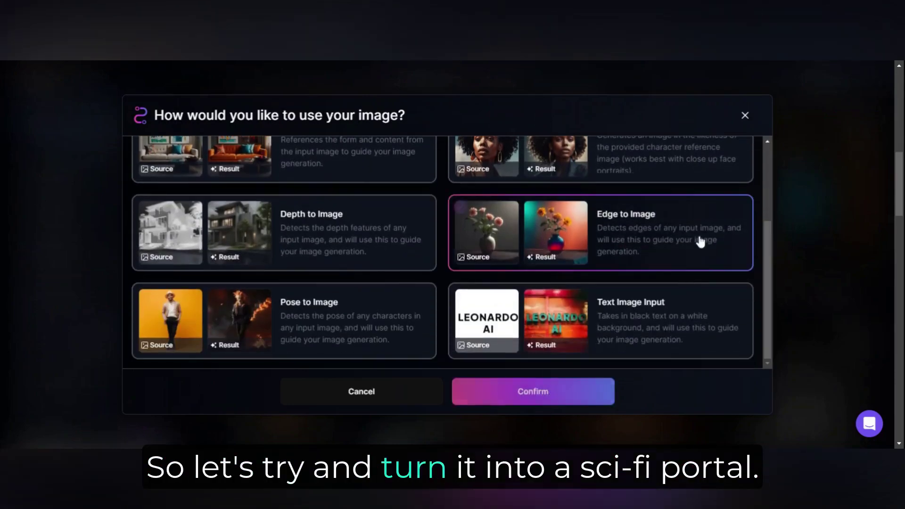
left_click(568, 398)
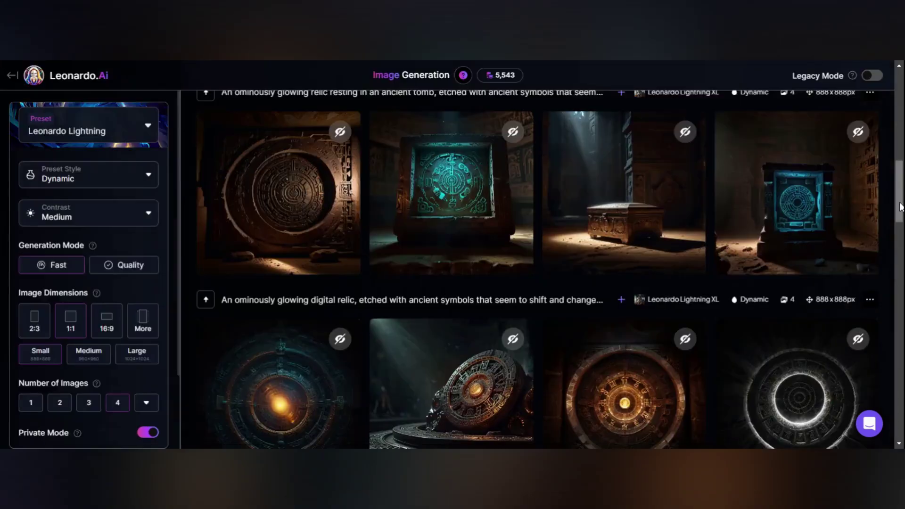
Lower the Edge to Image strength of the stone artifact input to 0.50
left_click_drag(900, 208, 897, 73)
left_click(247, 199)
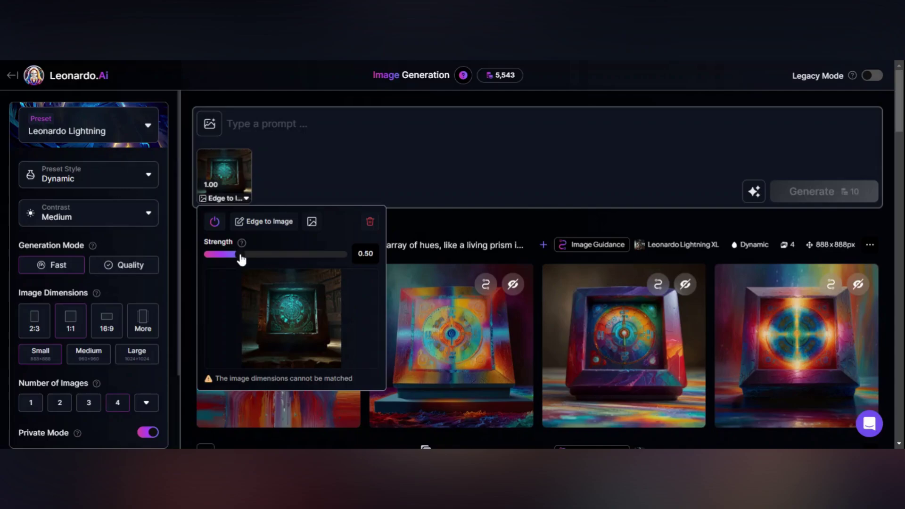
key("Escape")
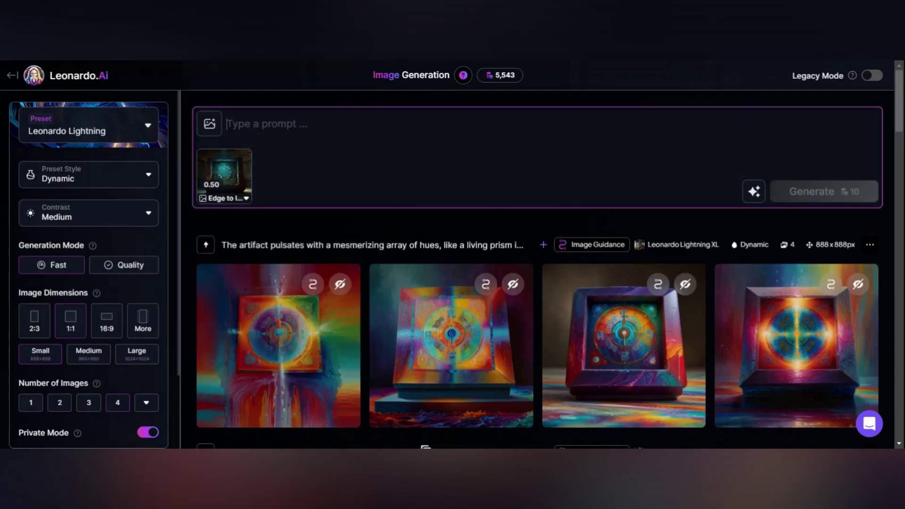
Enter the prompt "In a high tech space ship, the center doorway is a transporter to another realm." and have the AI improve it
type("In a ")
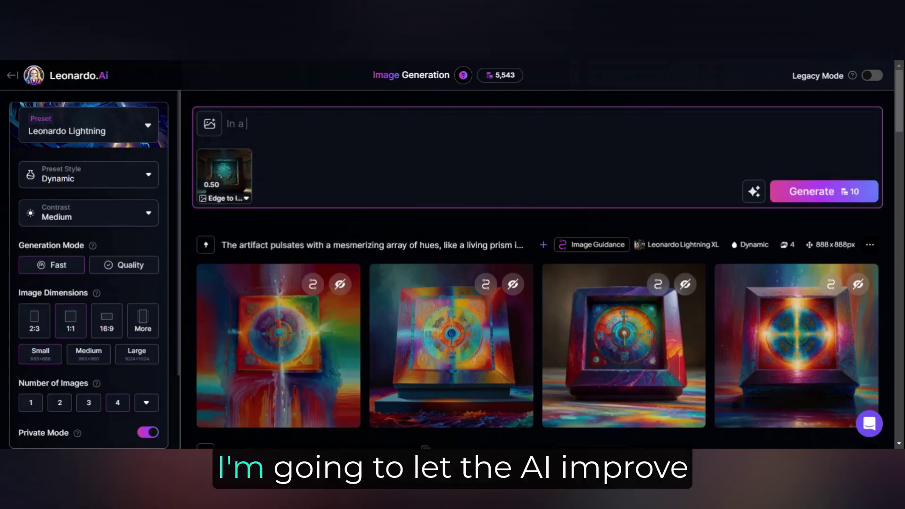
type("high tech space")
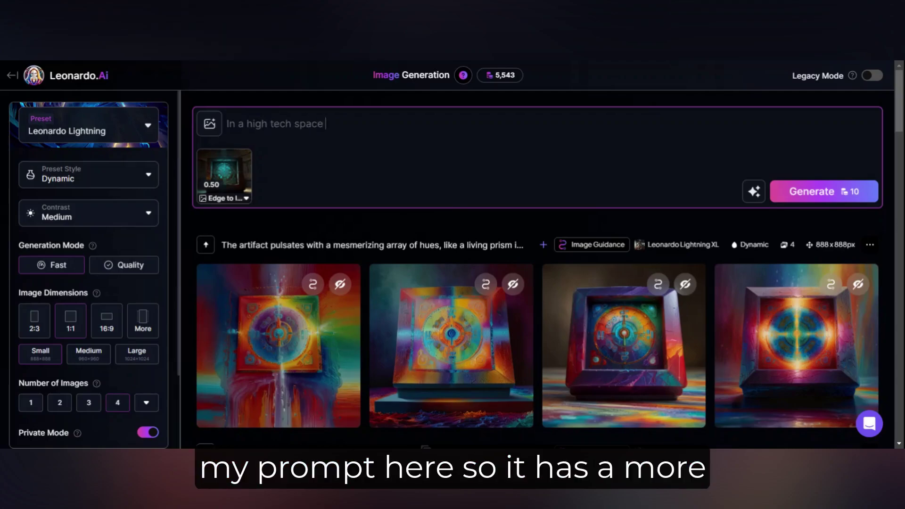
type(" ship, the center do")
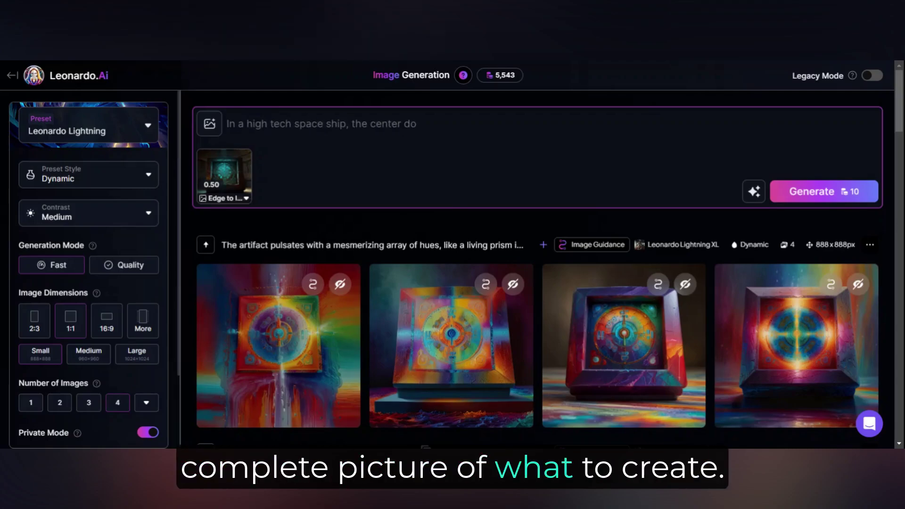
type("orway is a trans")
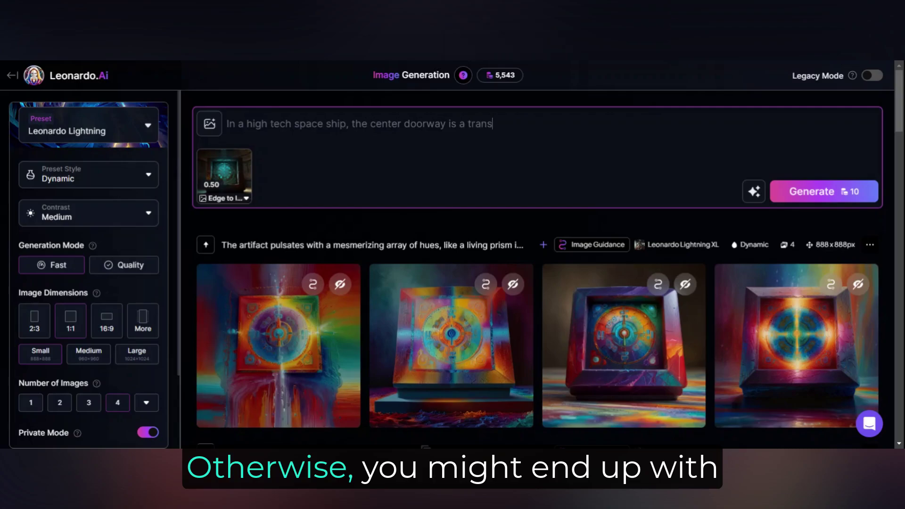
type("porter to another realm.")
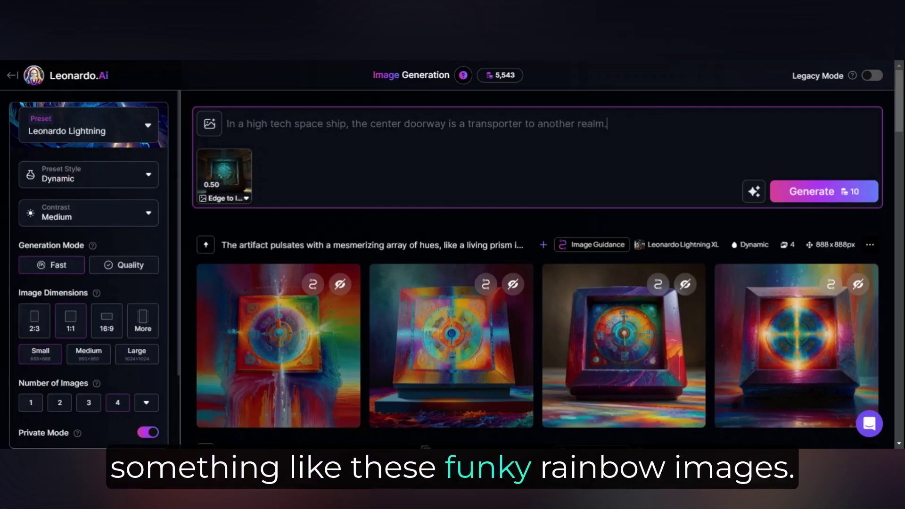
left_click(755, 191)
left_click(686, 230)
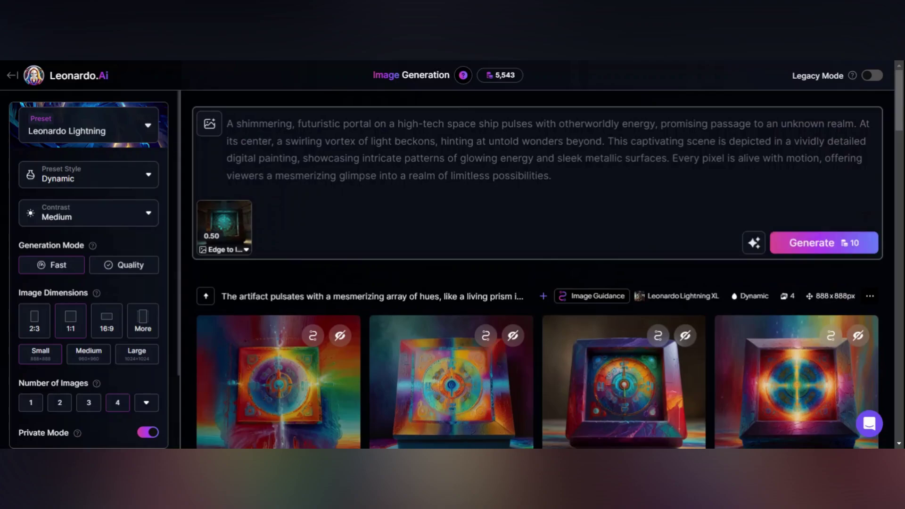
Generate four futuristic portal images from the improved prompt and bring them into view
left_click(824, 247)
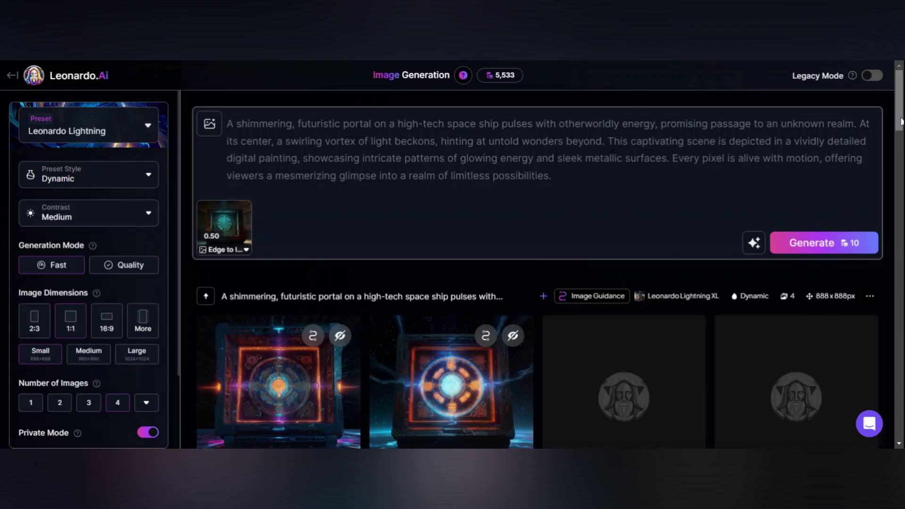
scroll(901, 121, "down", 3)
scroll(901, 121, "up", 1)
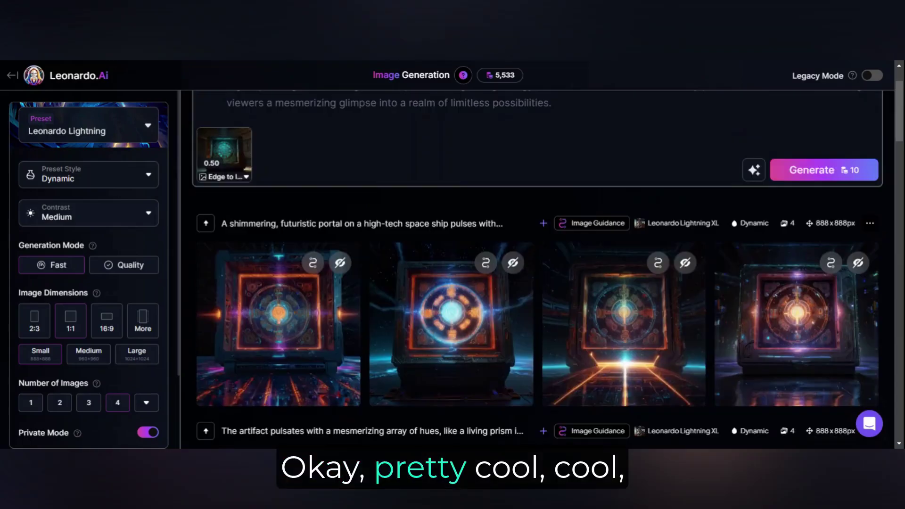
Raise the Edge to Image strength to 0.85 and generate four more futuristic portal images
left_click(246, 178)
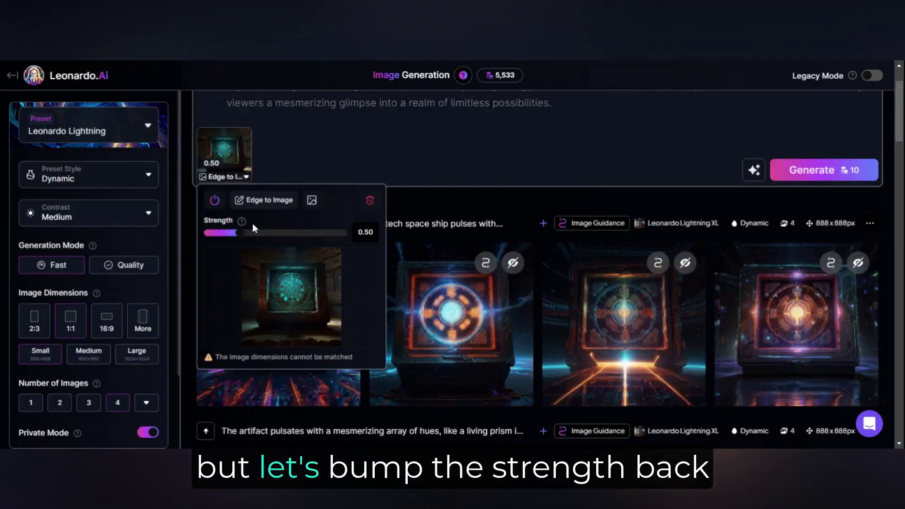
left_click_drag(242, 233, 255, 233)
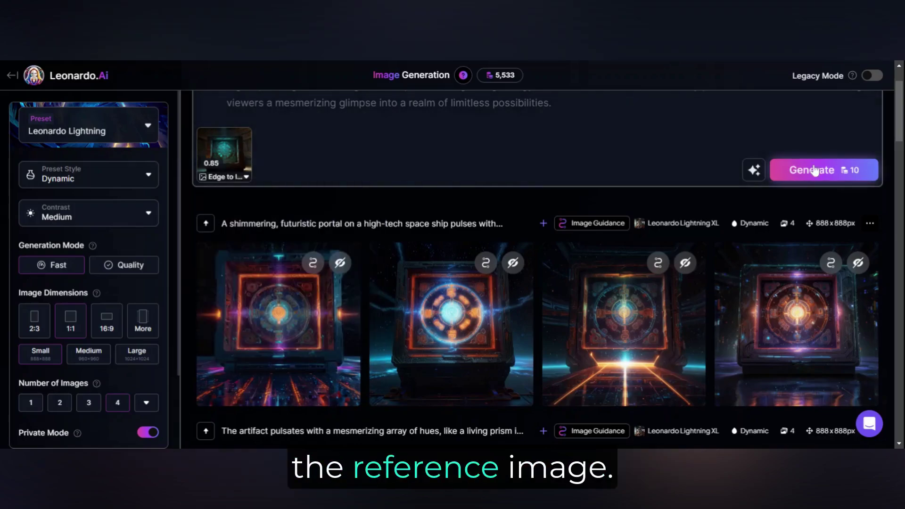
left_click(839, 175)
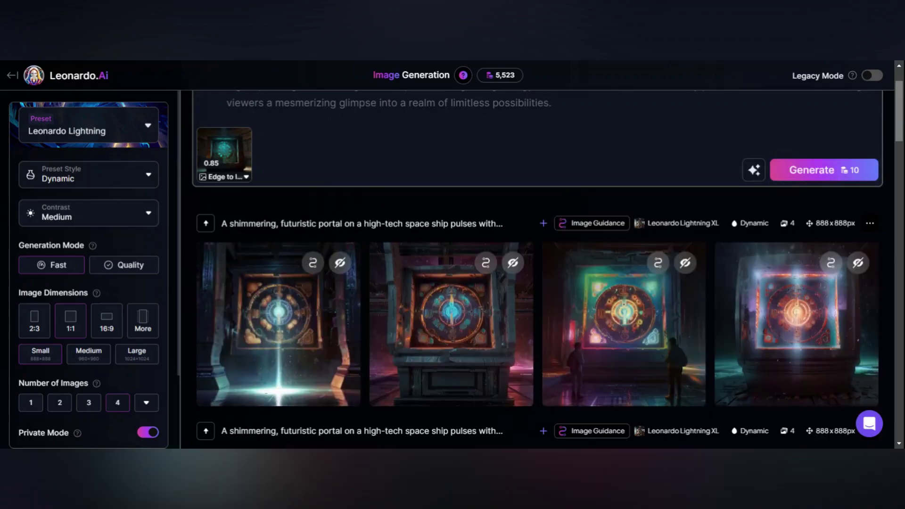
View the portal images made at 0.85 strength enlarged one after another
left_click(304, 313)
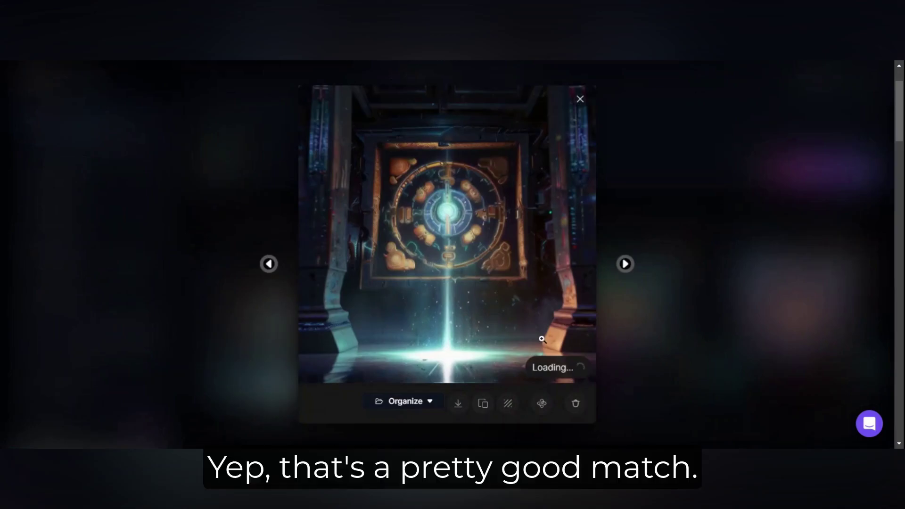
left_click(625, 265)
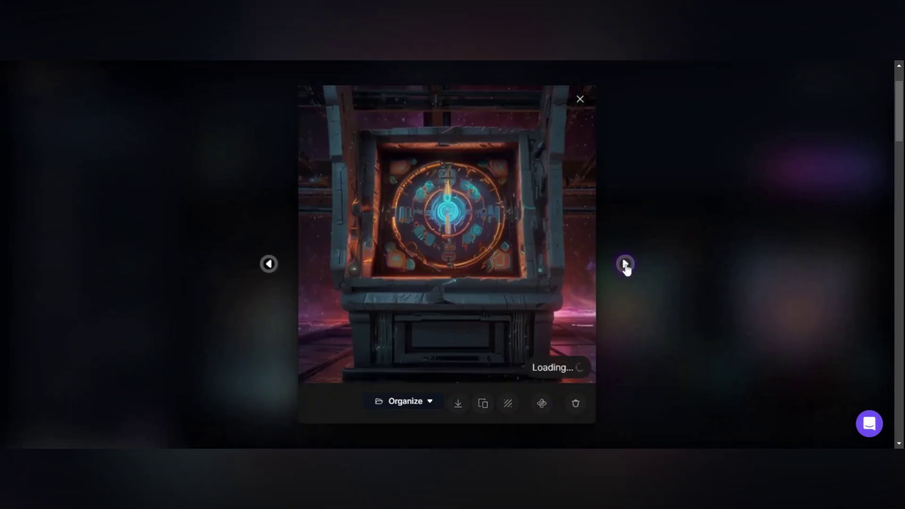
left_click(625, 265)
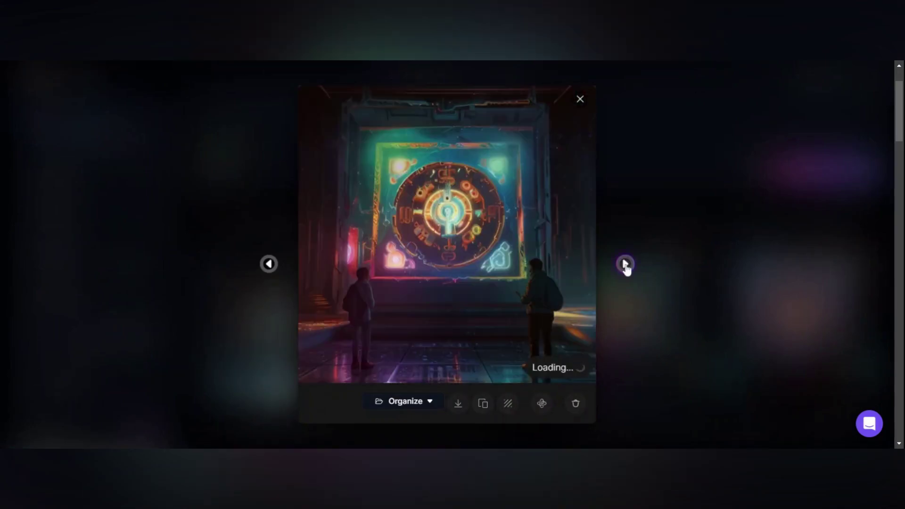
left_click(625, 265)
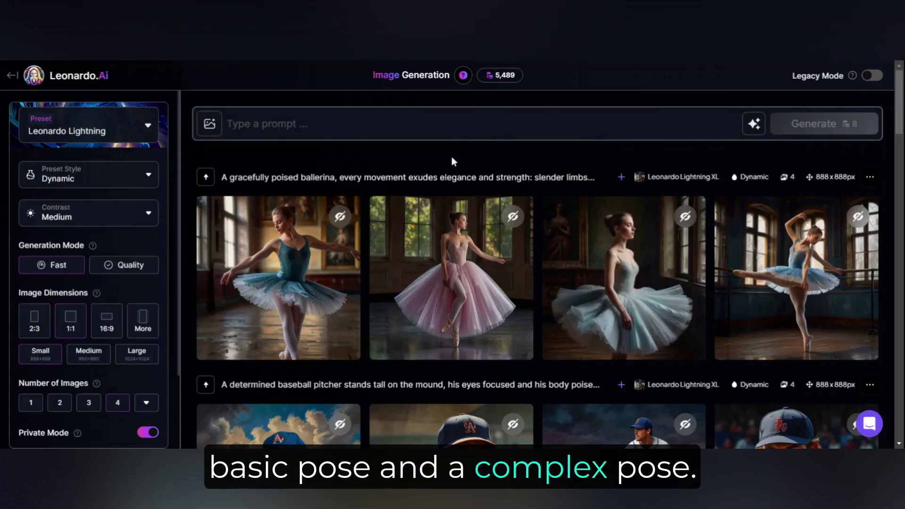
Add the image of the ballerina in the pink tutu as a Pose to Image guidance input
left_click(488, 317)
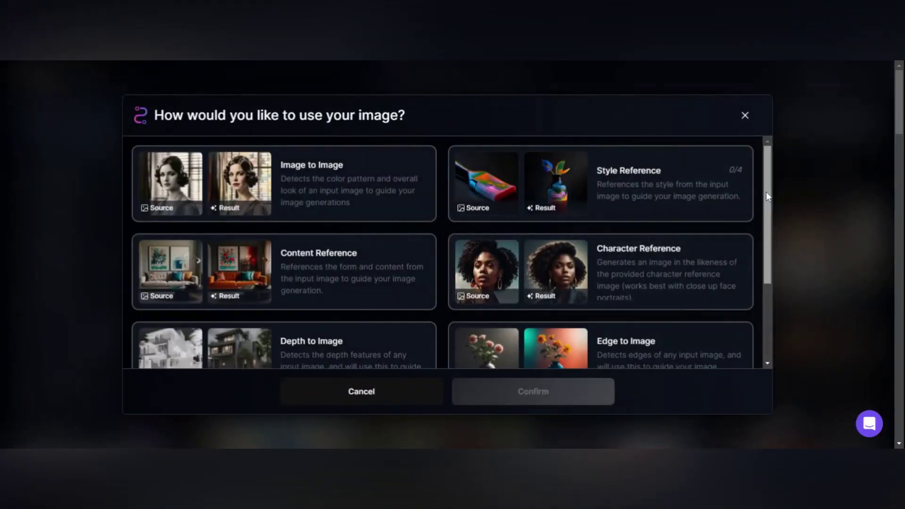
left_click_drag(767, 195, 770, 307)
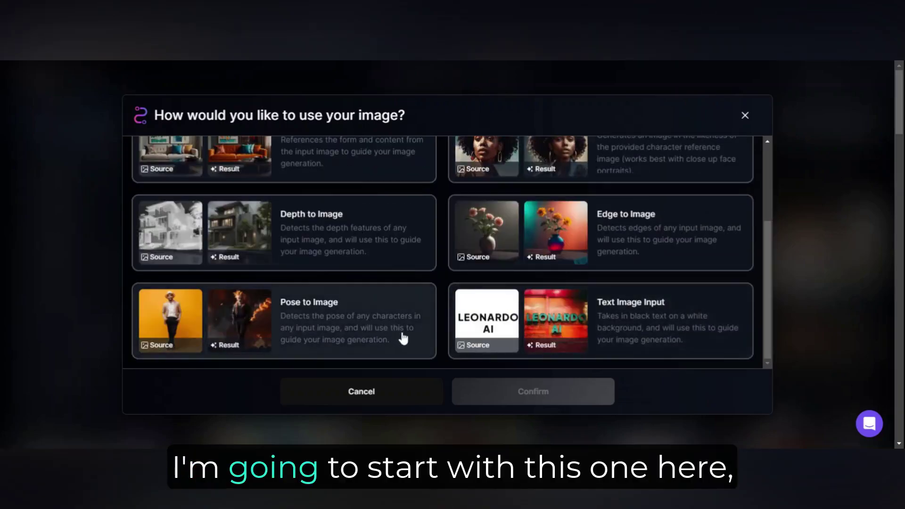
left_click(406, 344)
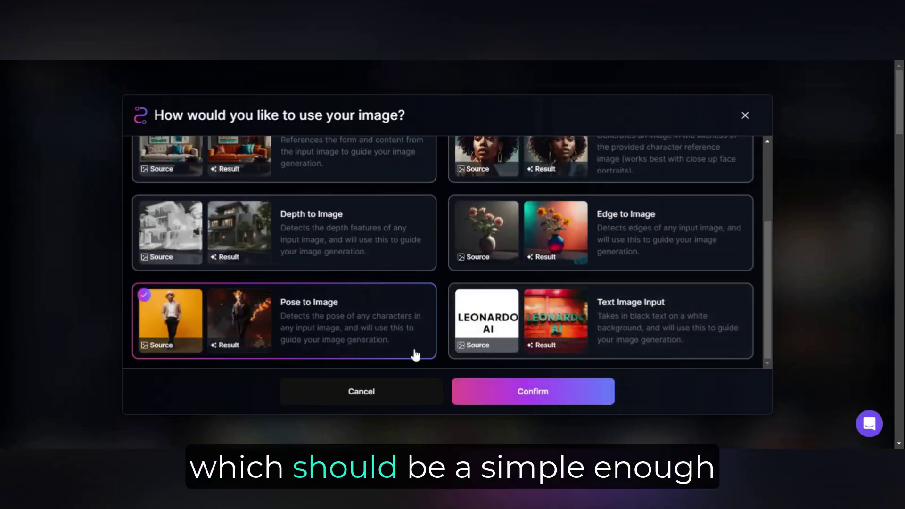
left_click(522, 393)
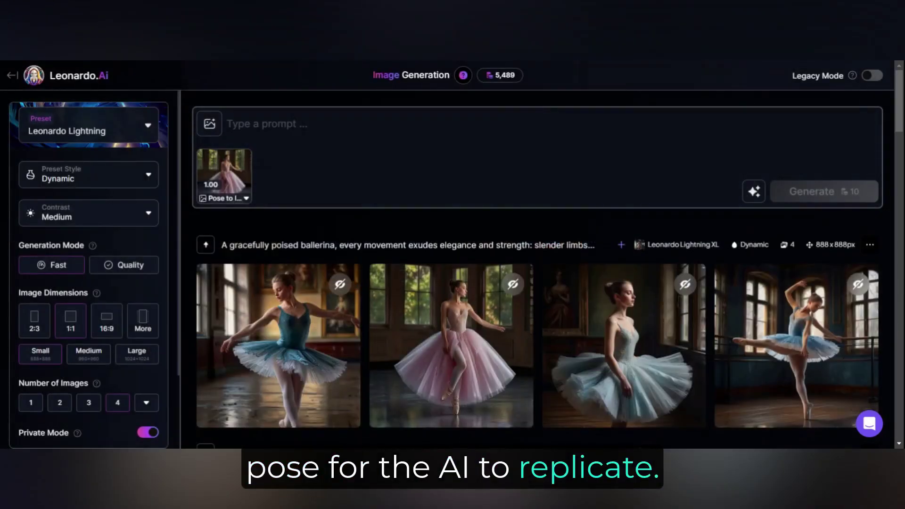
Lower the Pose to Image strength of the ballerina input to 0.89
mouse_move(234, 192)
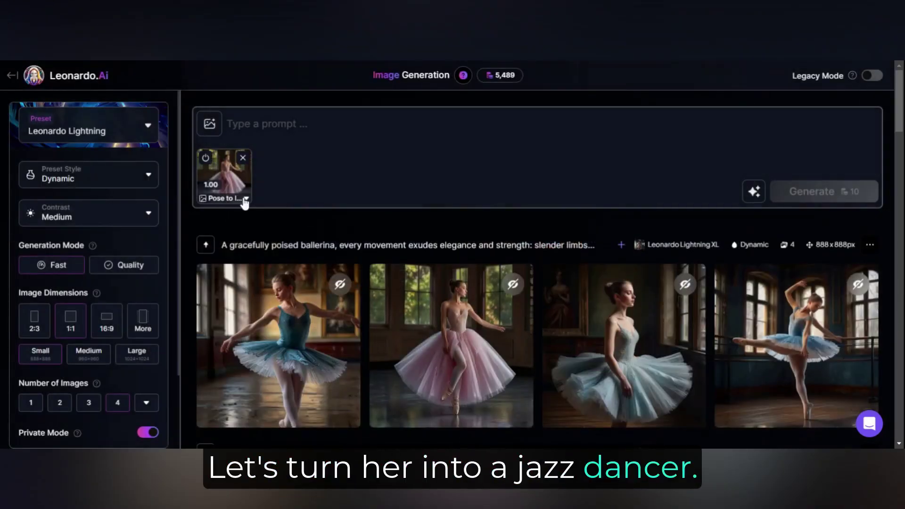
left_click(246, 198)
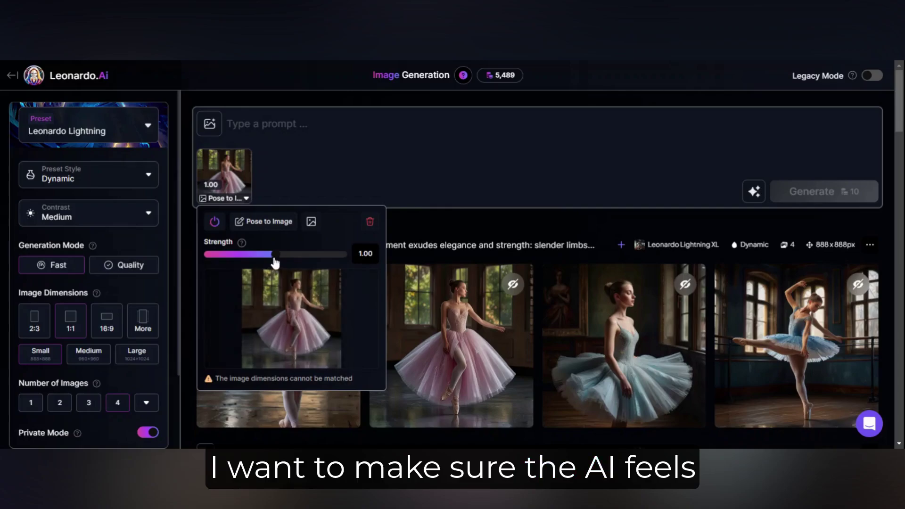
left_click(273, 256)
left_click_drag(275, 259, 272, 259)
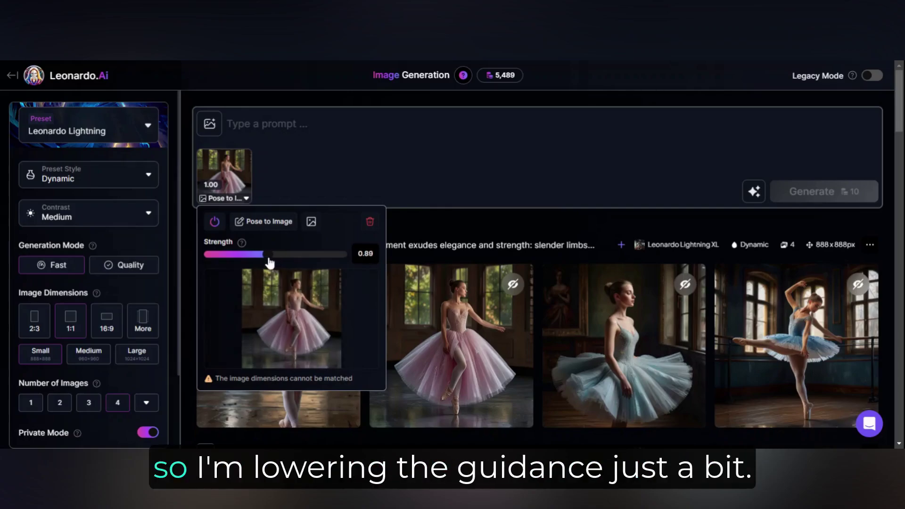
left_click_drag(269, 263, 271, 264)
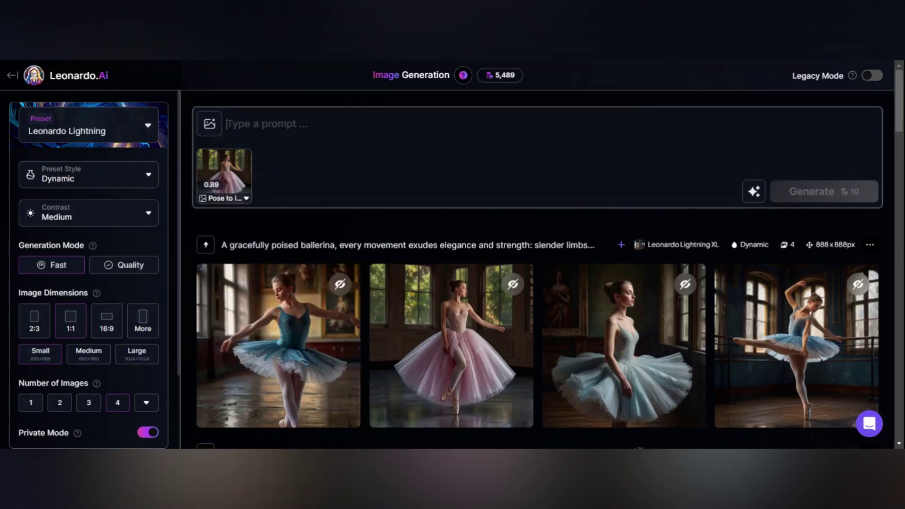
Enter the prompt "A flashy jazz dancer on stage" and have the AI improve it
type("A flashy ")
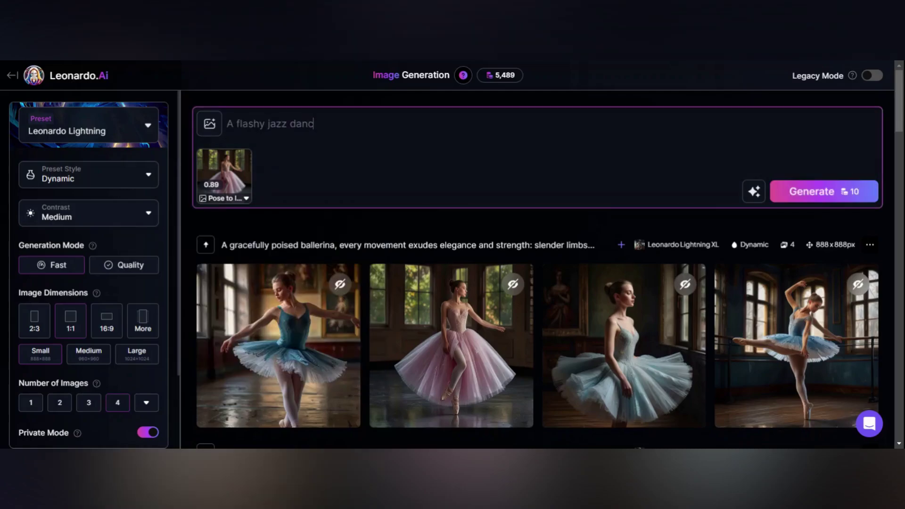
type("jazz dancer on stage")
left_click(754, 191)
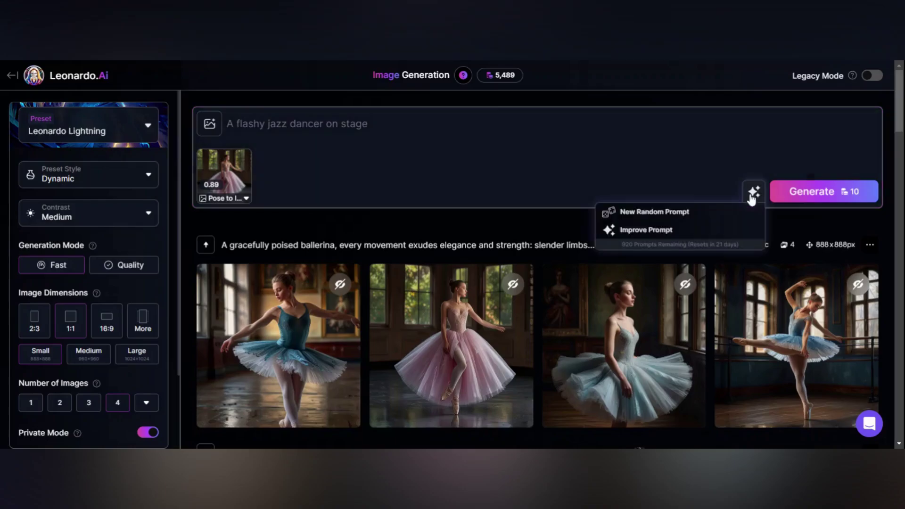
left_click(646, 230)
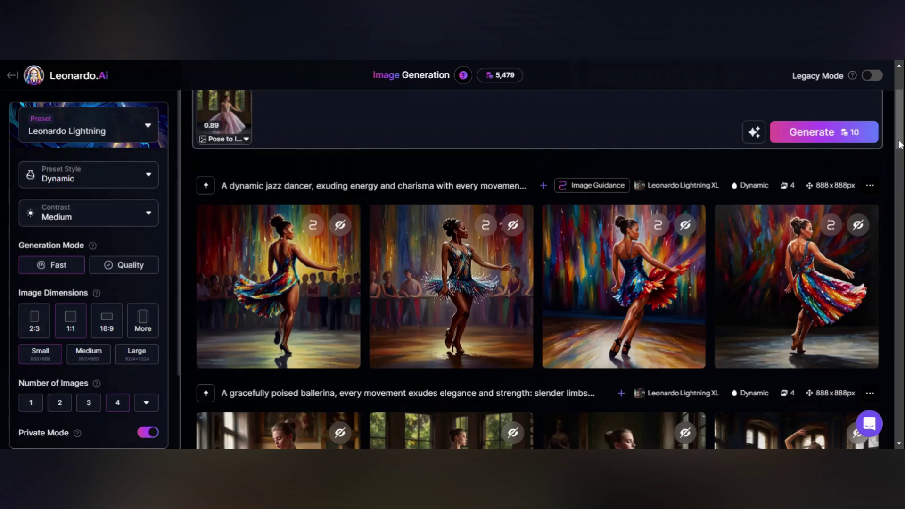
Compare the jazz dancer images with the ballerina source image used for Pose to Image
left_click(243, 129)
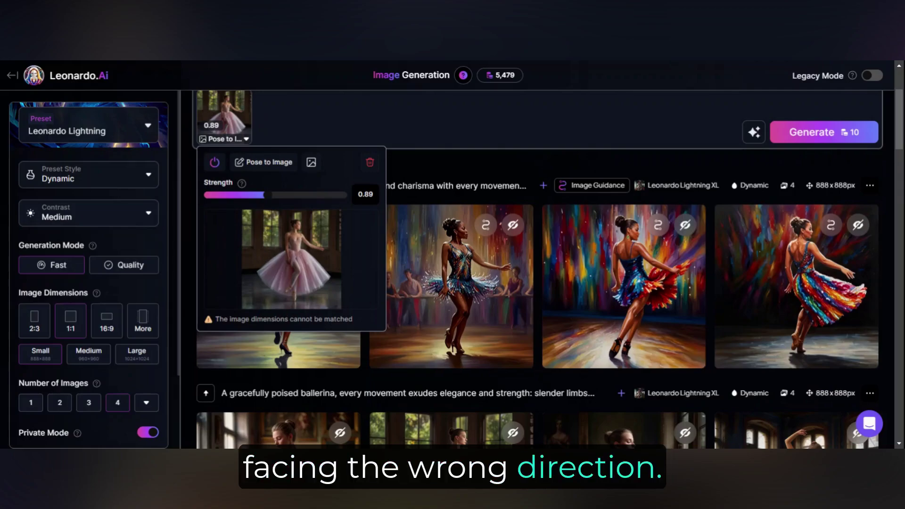
left_click(759, 163)
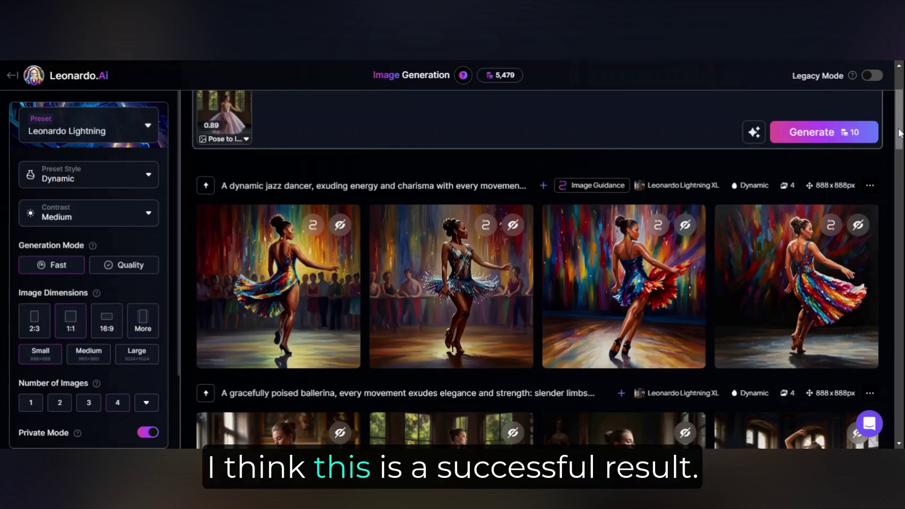
Remove the pink tutu ballerina's Pose to Image input and clear the jazz dancer prompt
left_click_drag(901, 133, 900, 111)
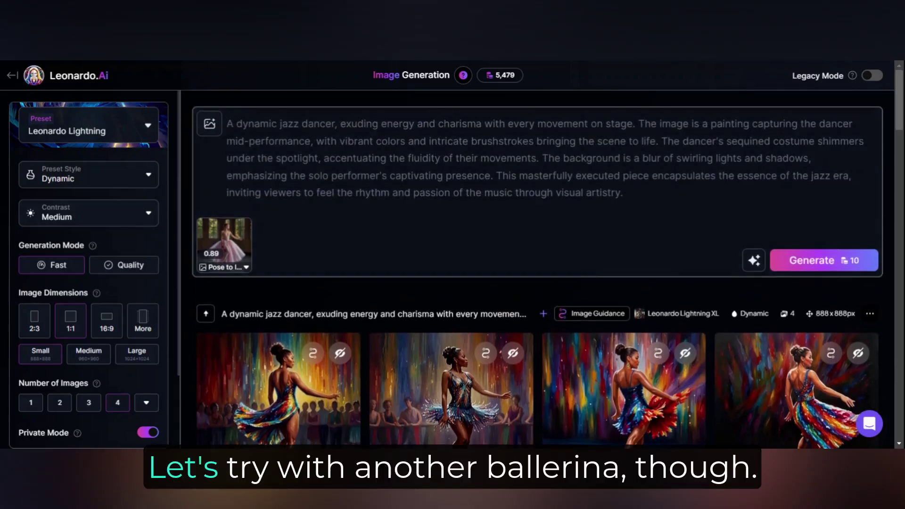
left_click(243, 226)
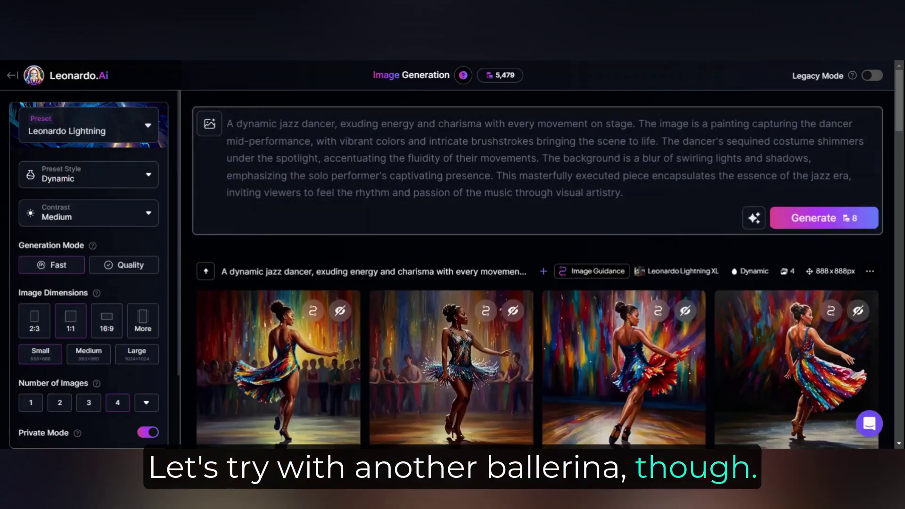
left_click_drag(623, 193, 227, 123)
key("BackSpace")
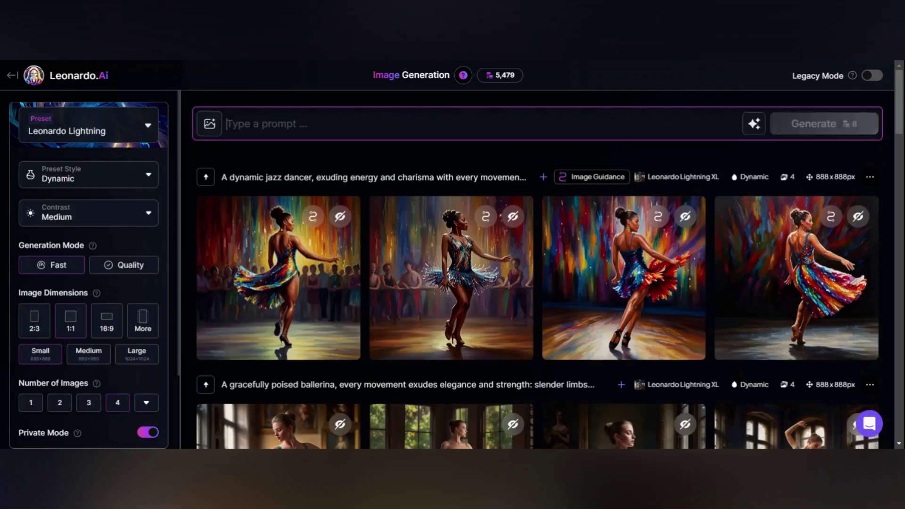
Add the image of the ballerina in the blue tutu with outstretched arms as a Pose to Image guidance input
scroll(612, 204, "down", 3)
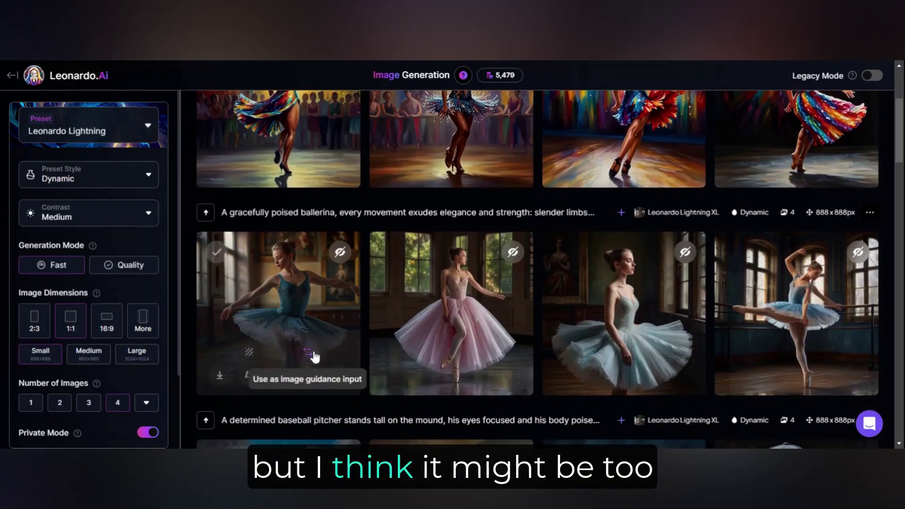
left_click(314, 356)
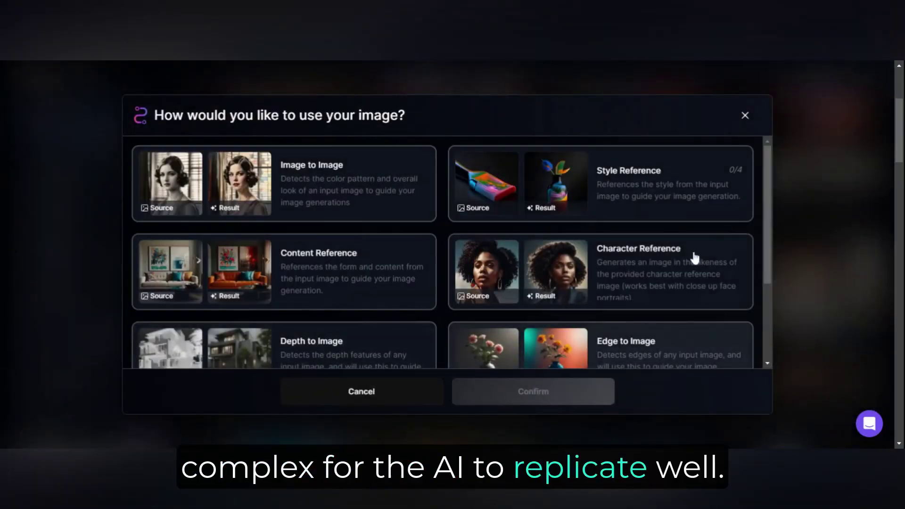
left_click_drag(766, 213, 786, 317)
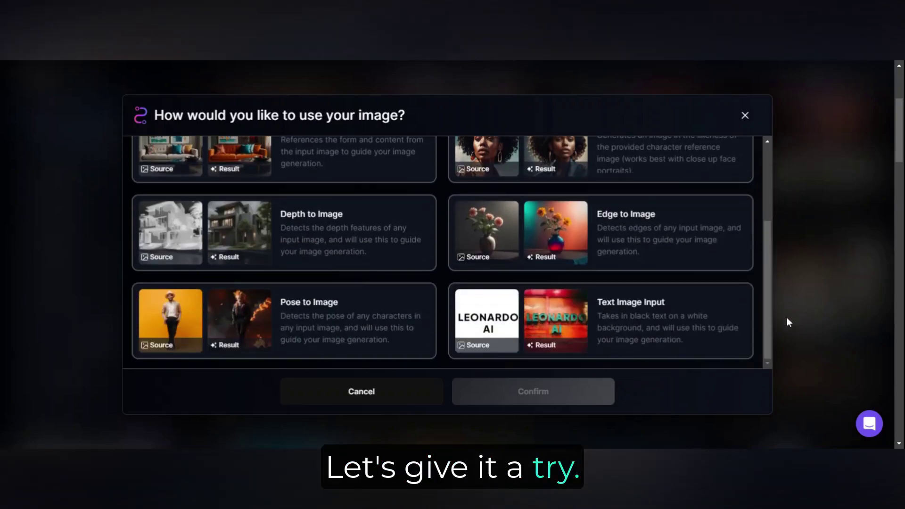
left_click(346, 318)
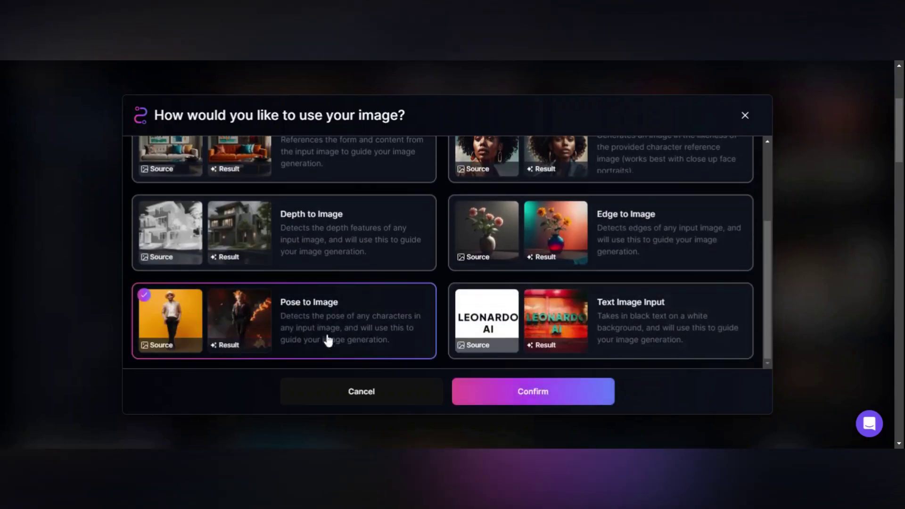
left_click(538, 404)
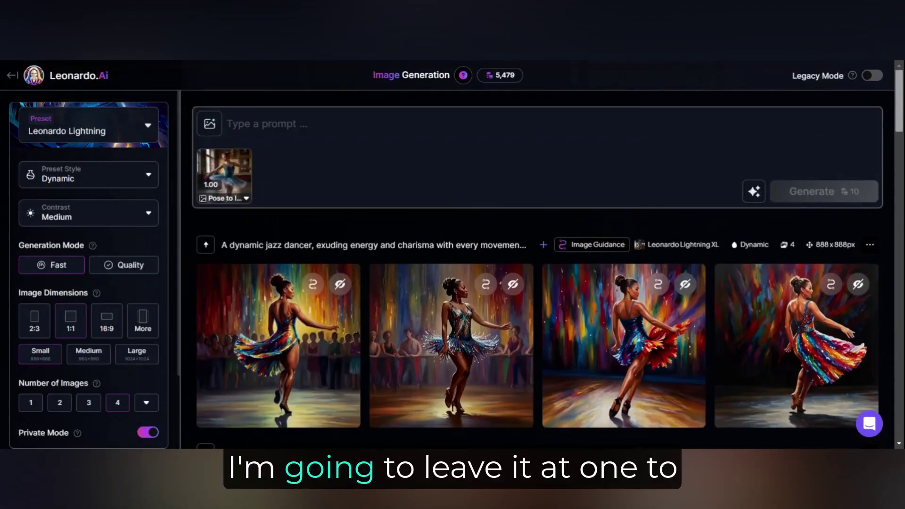
Generate images from the enchanted forest fairy prompt, keeping the Pose to Image strength at 1.00
left_click(246, 199)
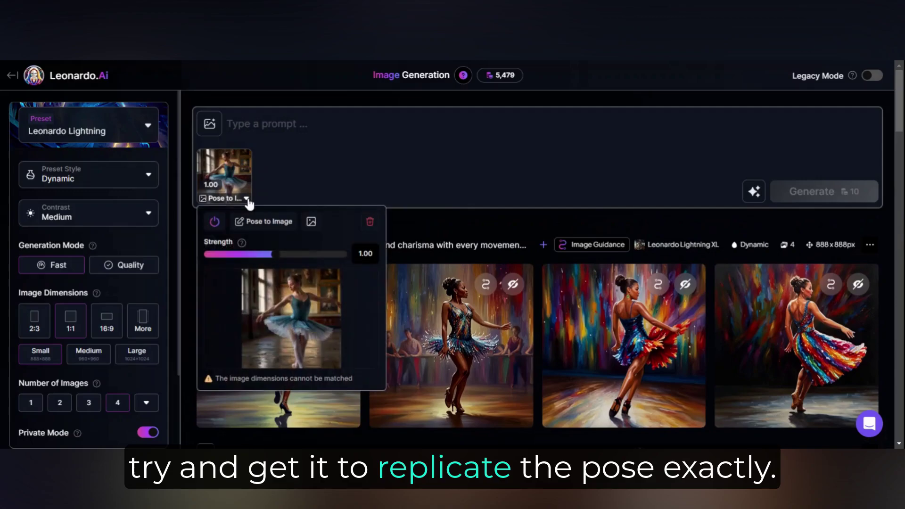
left_click(248, 200)
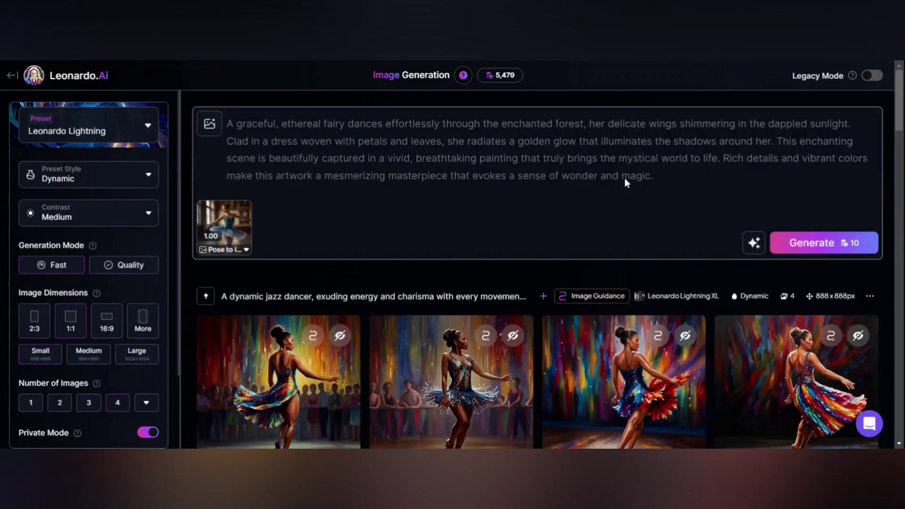
left_click(825, 249)
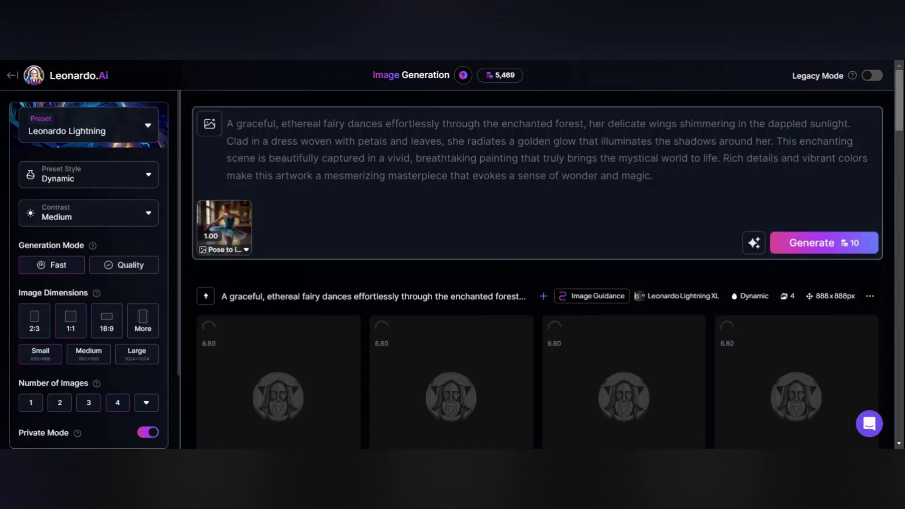
Reveal the two fairy images hidden as possibly explicit
scroll(456, 369, "down", 2)
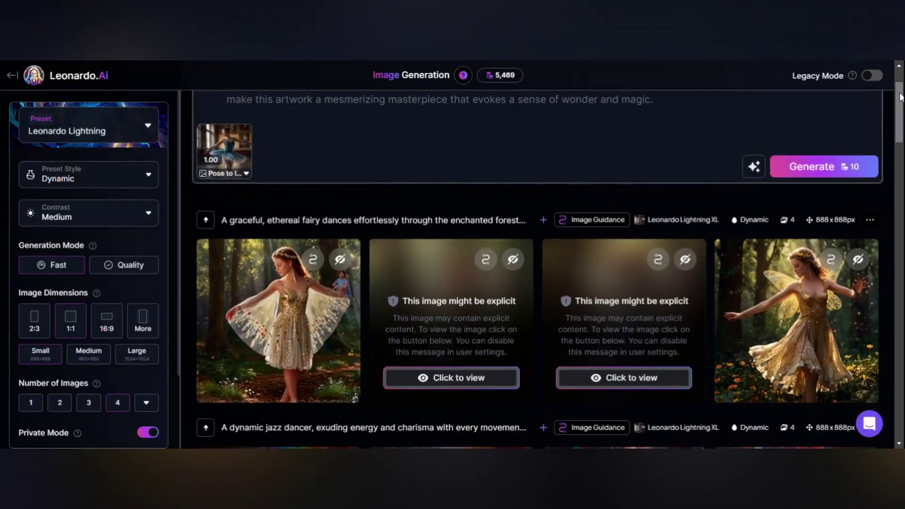
left_click(457, 379)
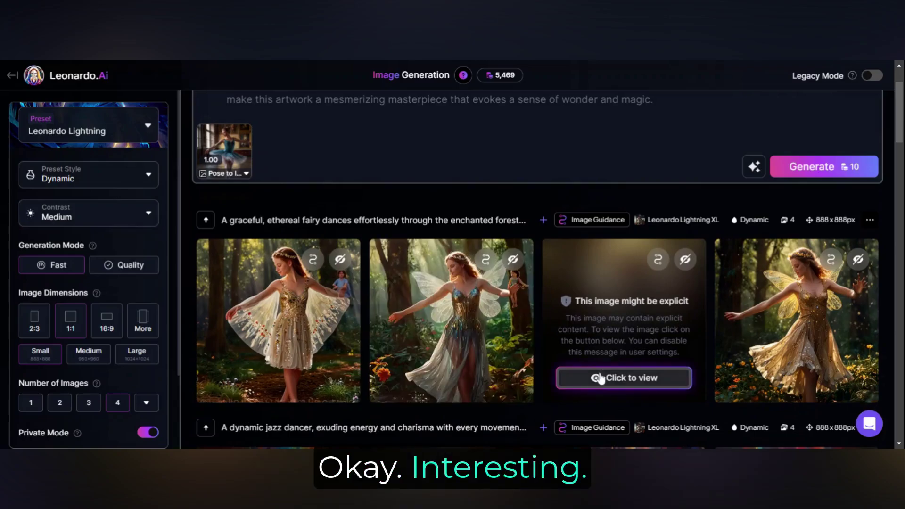
left_click(597, 377)
View the fairy images made at 1.00 strength enlarged one after another
left_click(314, 367)
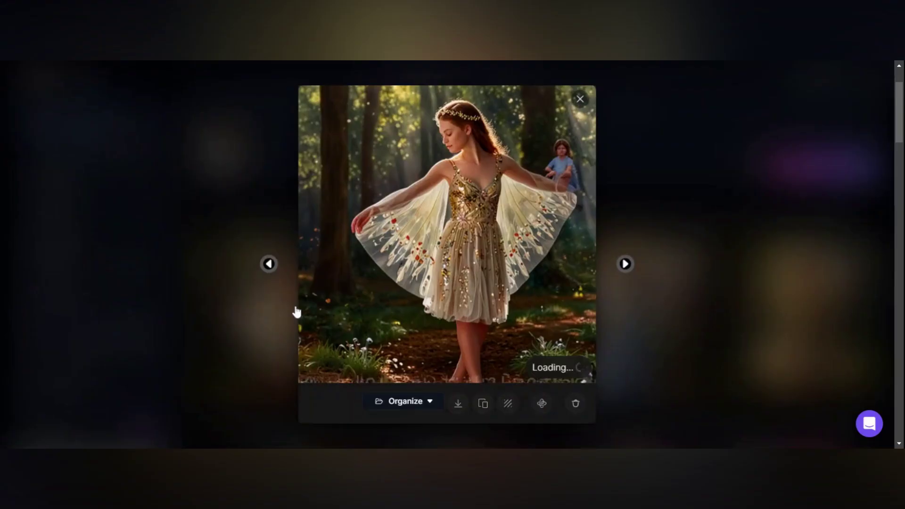
left_click(626, 264)
left_click(626, 264)
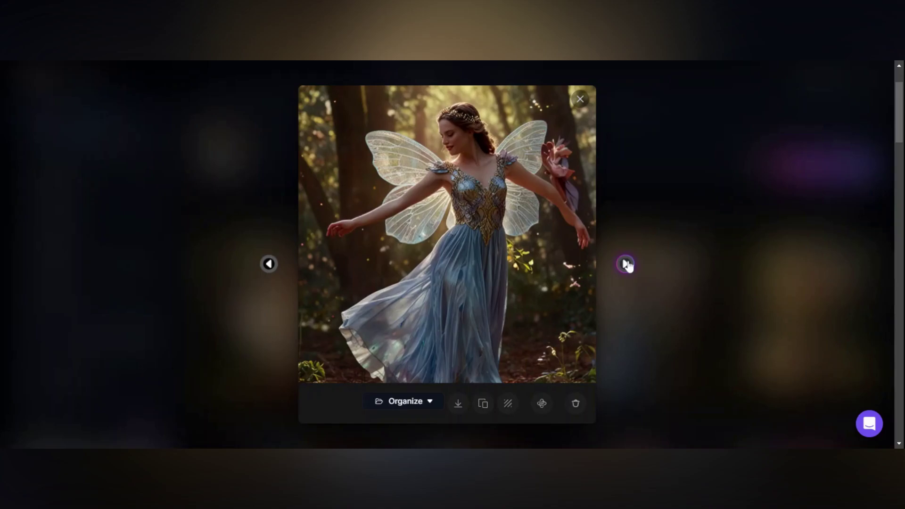
left_click(626, 264)
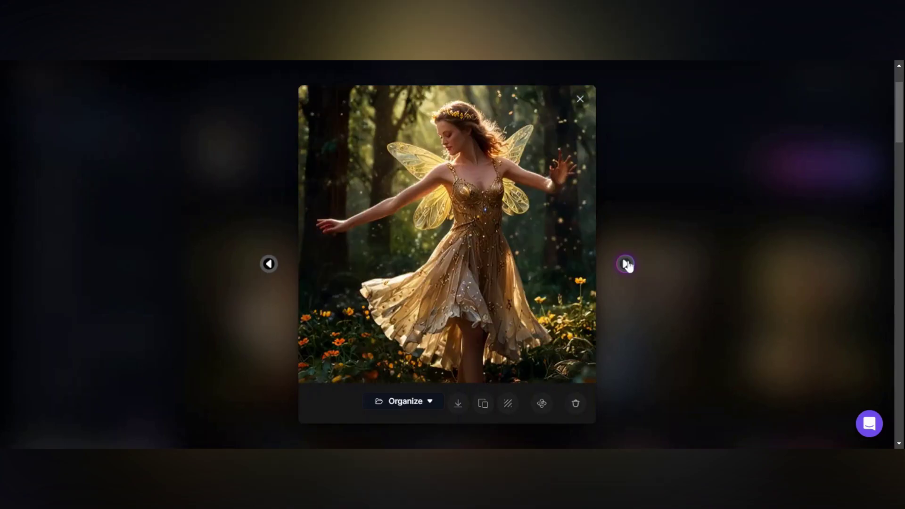
left_click(581, 100)
Lower the Pose to Image strength of the ballerina input to 0.75 and generate the fairy images again
left_click(225, 146)
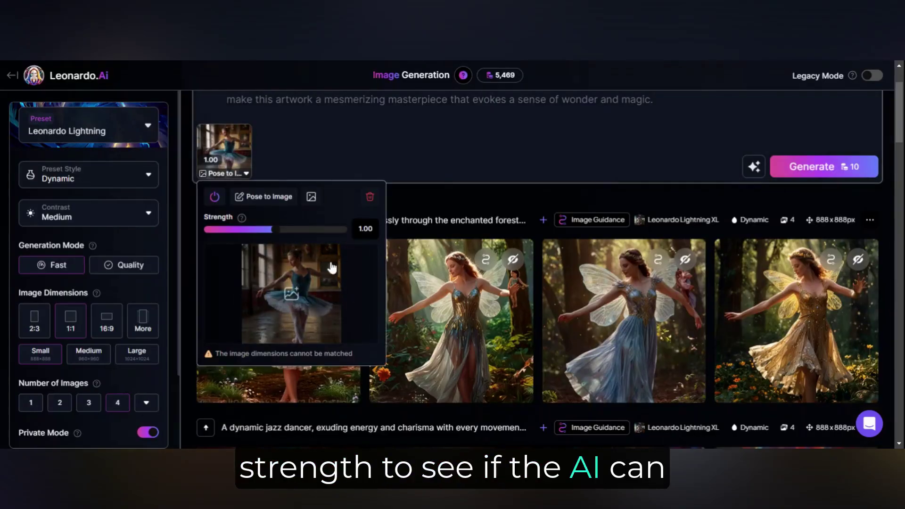
left_click_drag(278, 236, 269, 236)
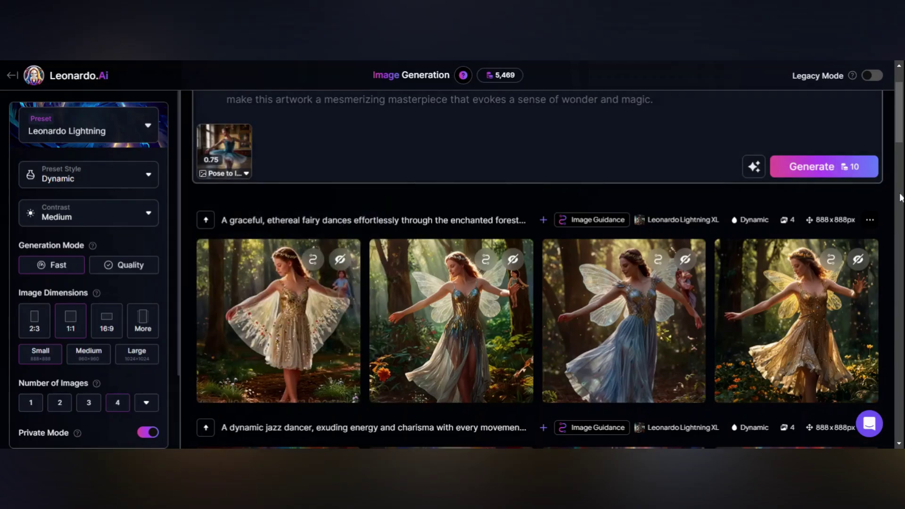
scroll(900, 144, "up", 3)
key("ctrl+Return")
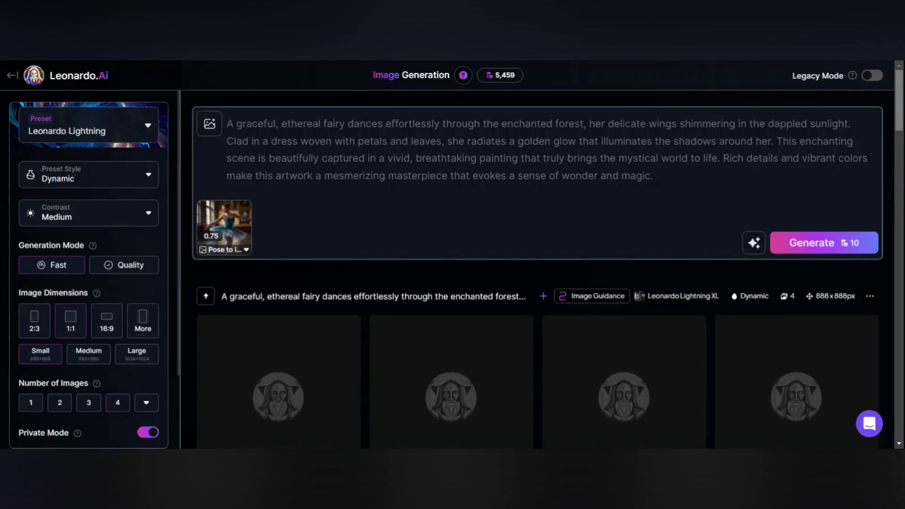
Reveal the hidden fairy image in the 0.75 strength set and view the new images enlarged one after another
scroll(903, 126, "down", 2)
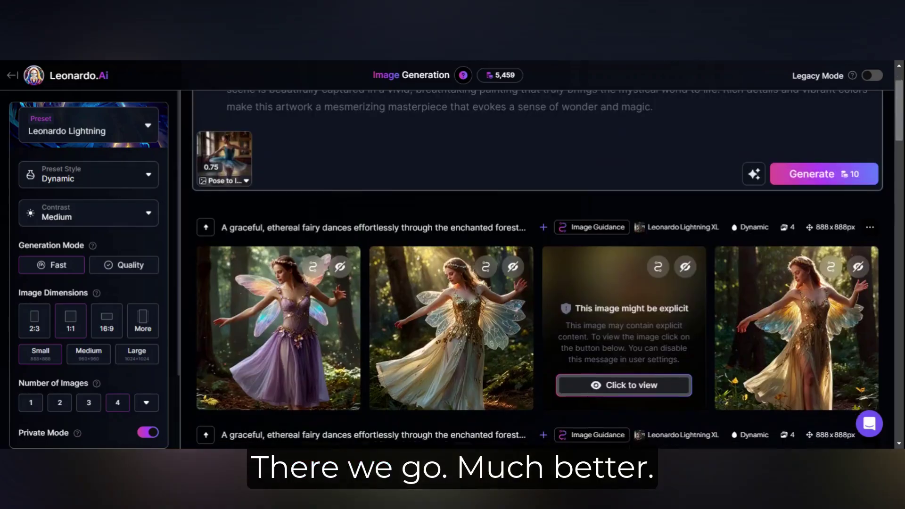
left_click(647, 390)
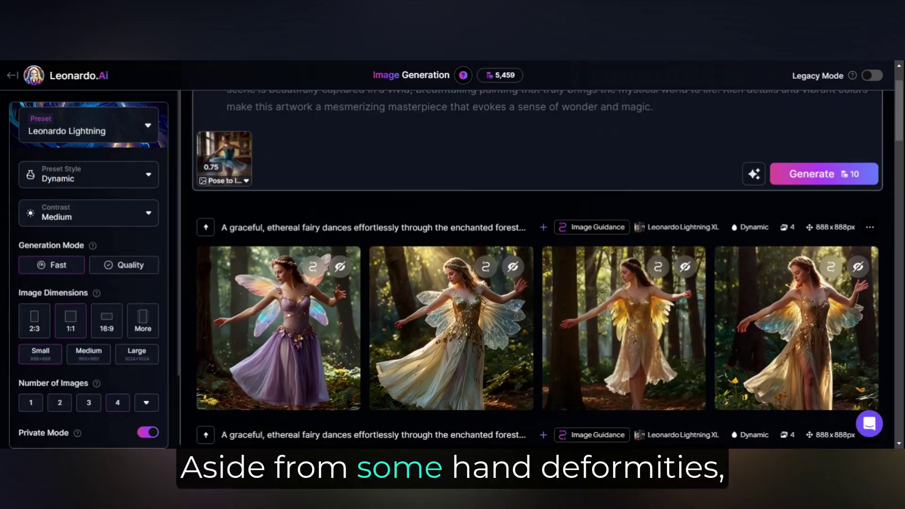
left_click(289, 310)
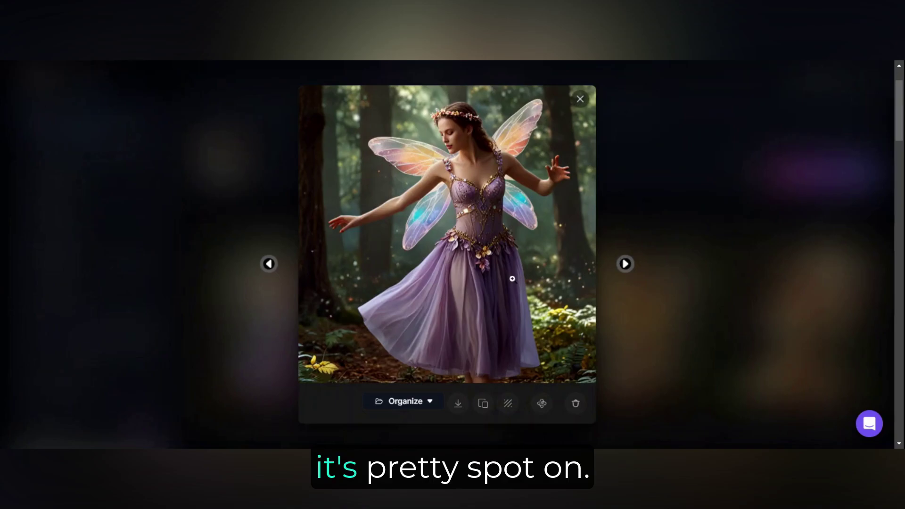
left_click(629, 265)
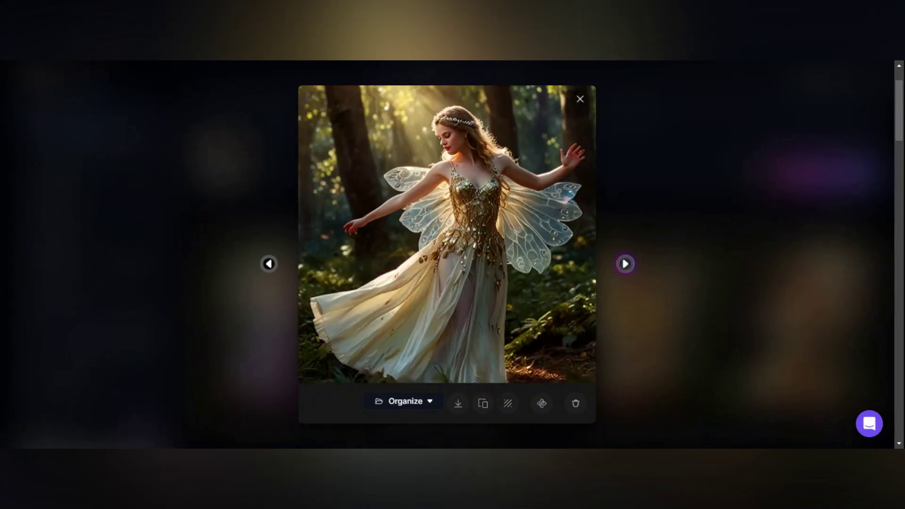
left_click(629, 266)
left_click(629, 265)
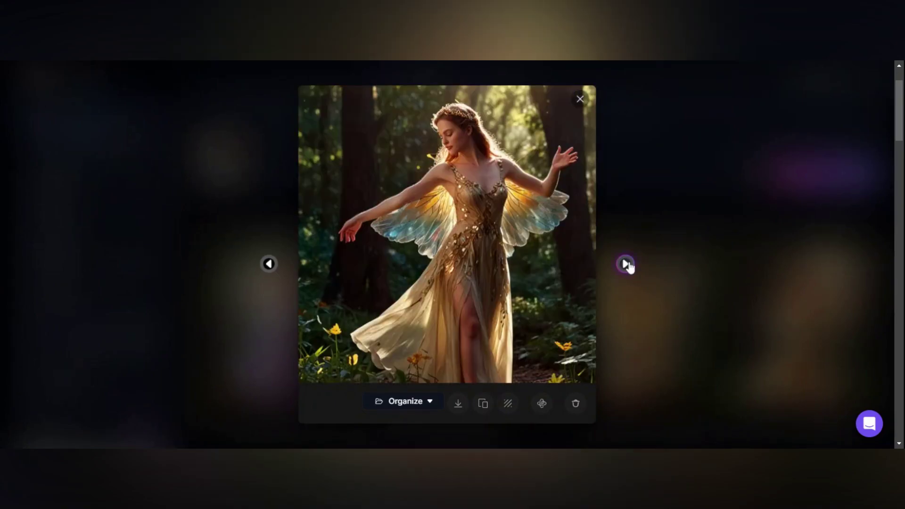
left_click(747, 140)
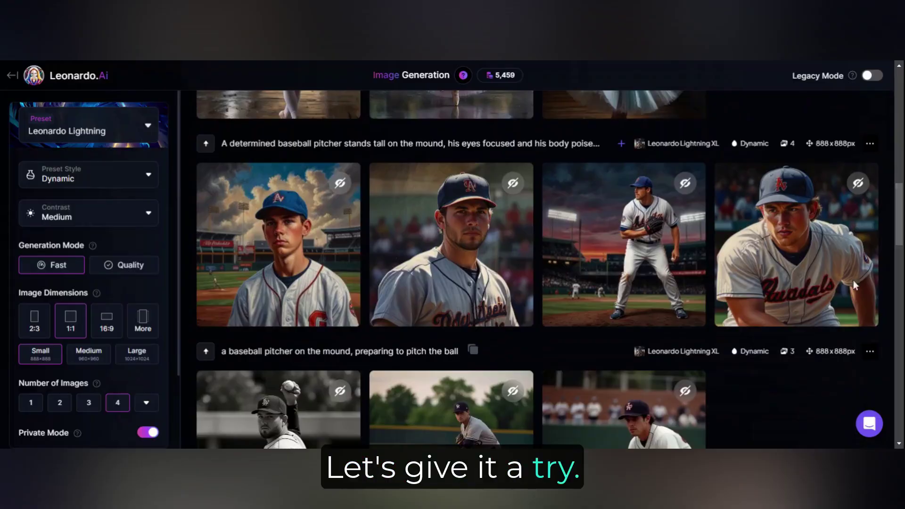
Add the close-up of the bearded baseball pitcher in the dark cap as a Character Reference guidance input
mouse_move(454, 273)
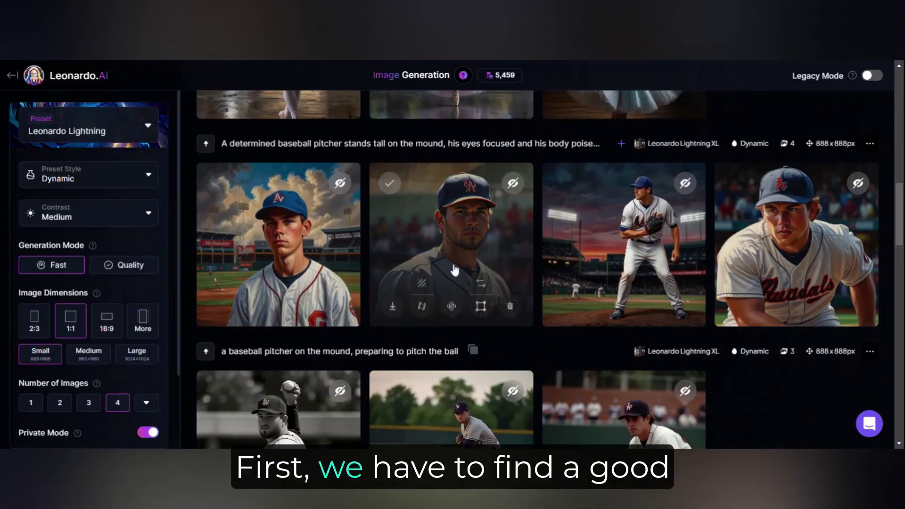
left_click(484, 287)
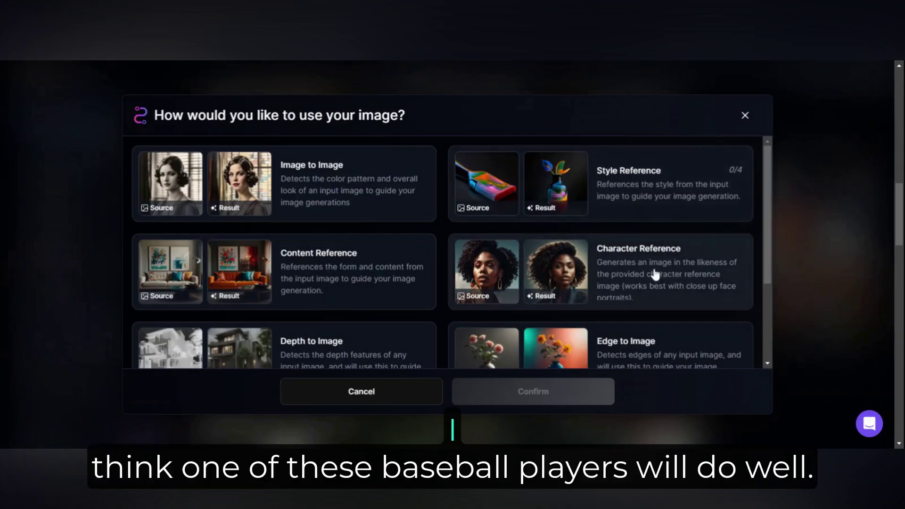
left_click(676, 304)
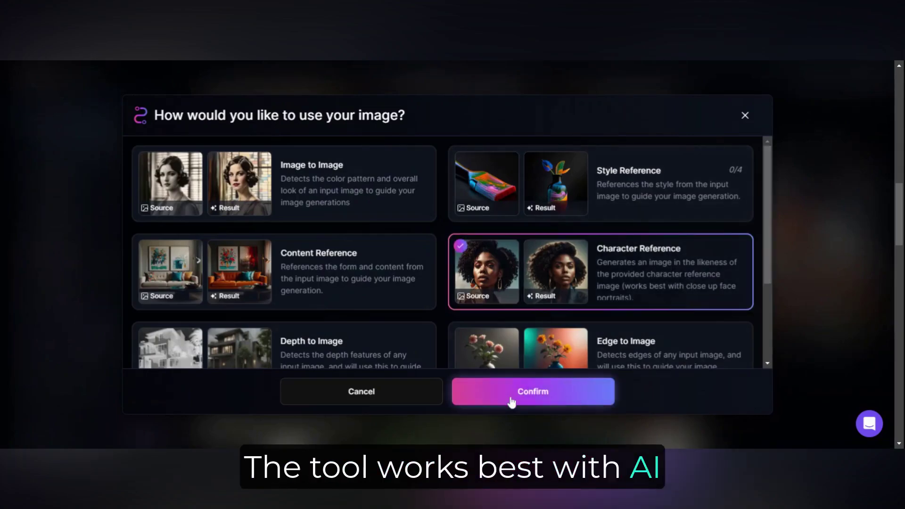
left_click(513, 402)
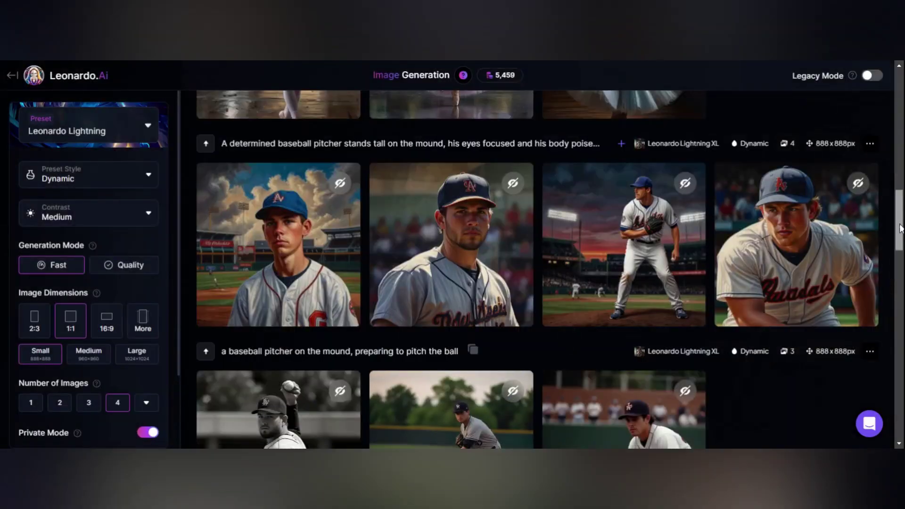
Enter the prompt "A man hikes across the wilderness", improve it with AI and generate images with the mid-strength pitcher Character Reference
left_click_drag(900, 236, 902, 78)
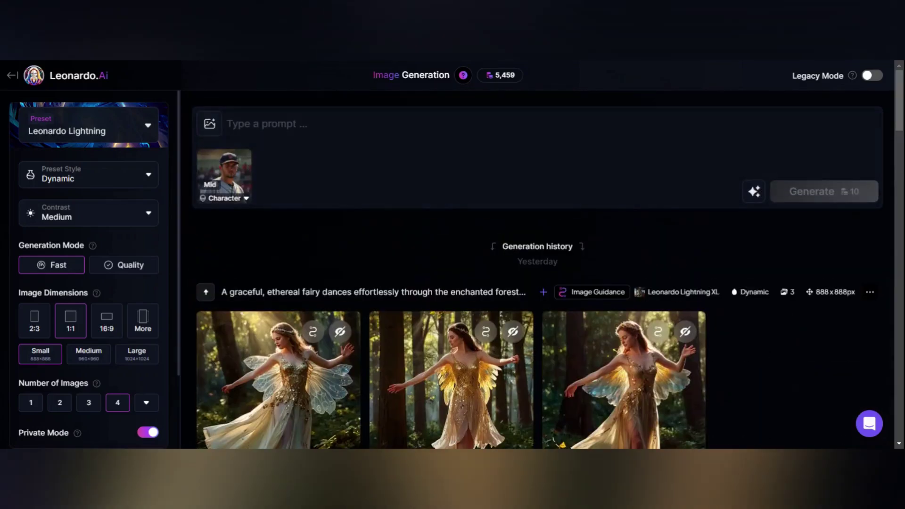
left_click(247, 199)
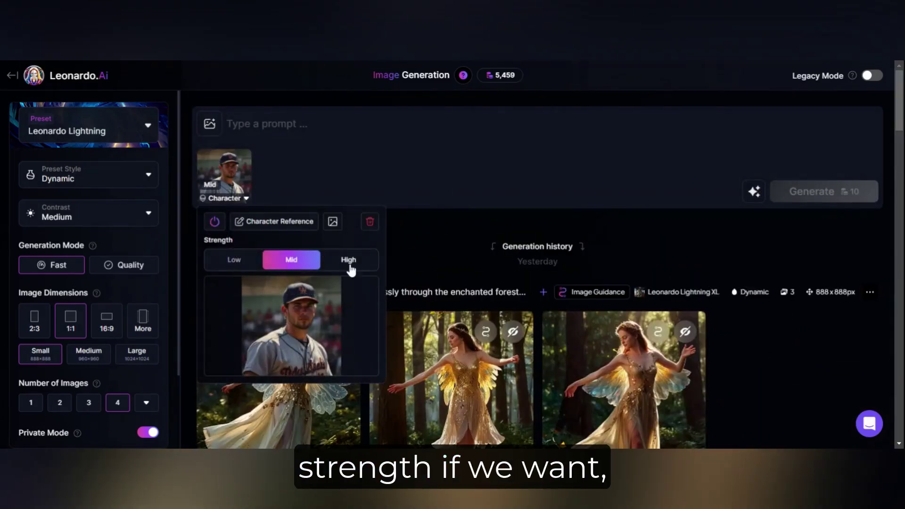
left_click(472, 151)
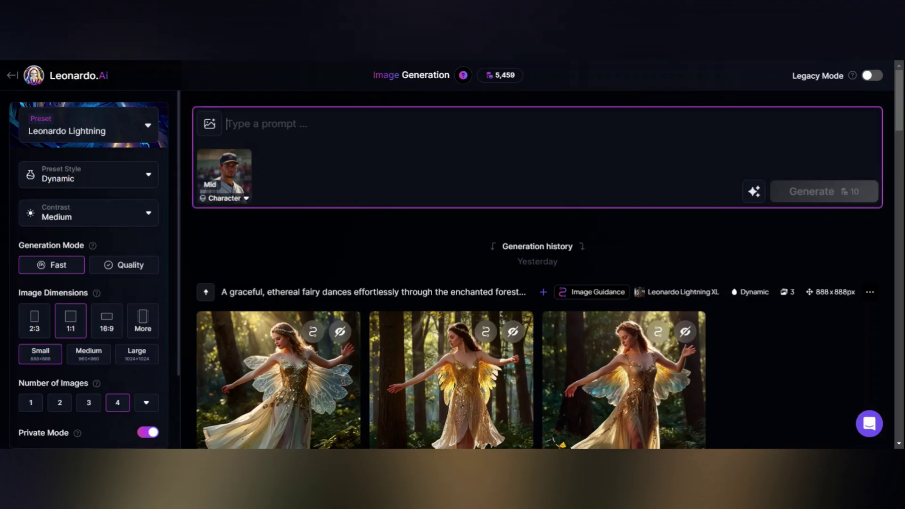
type("A man hike")
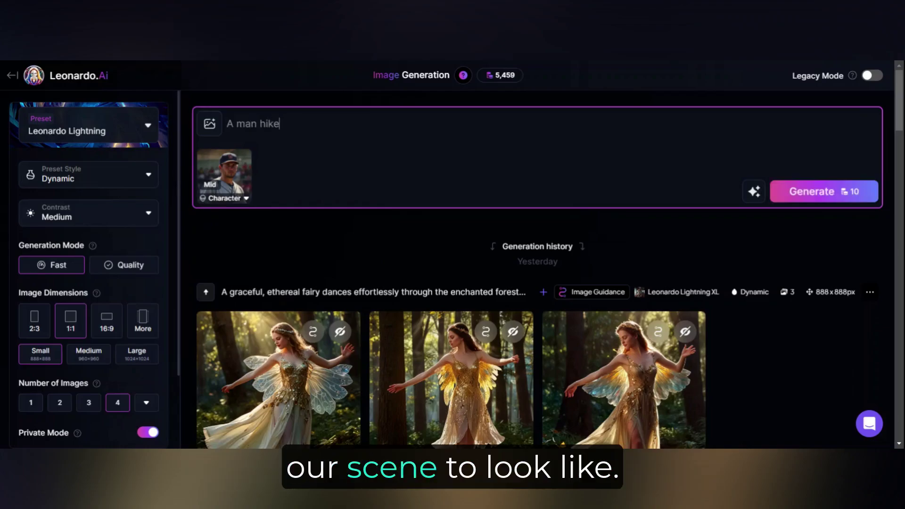
type("s accross the wilderness")
left_click(755, 191)
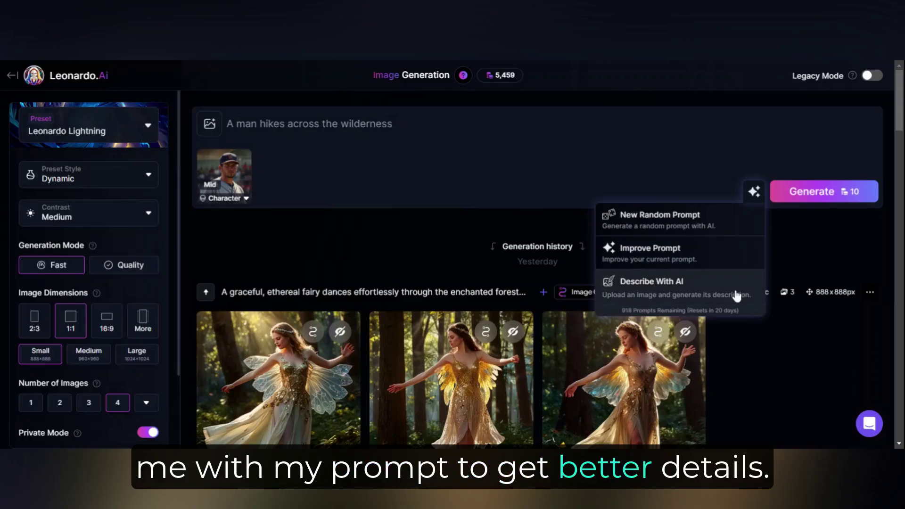
left_click(720, 259)
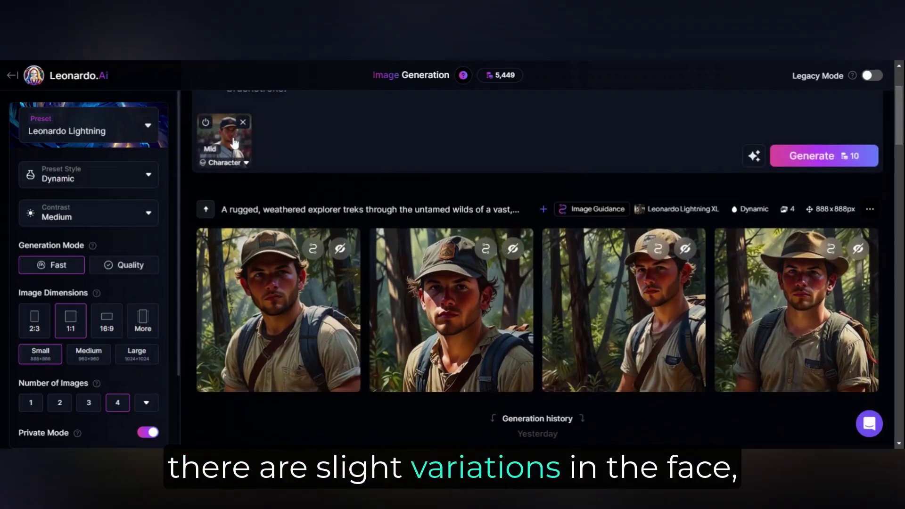
mouse_move(235, 142)
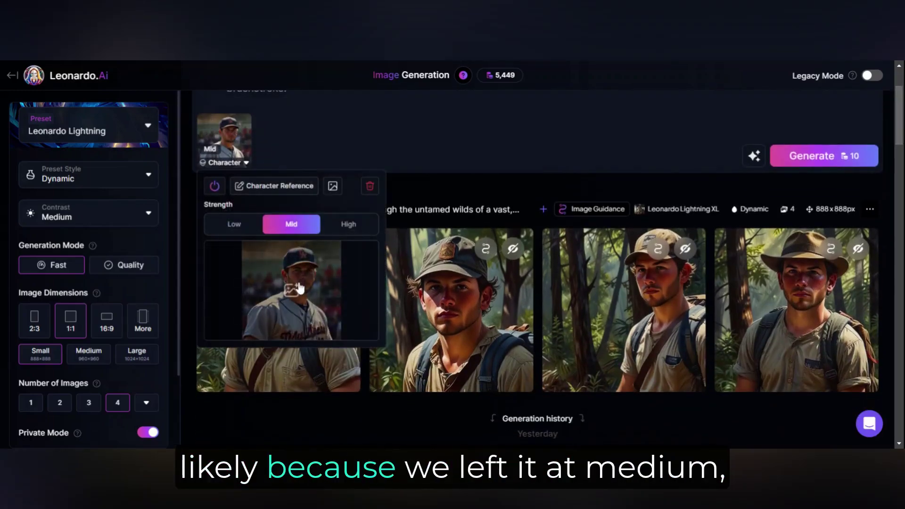
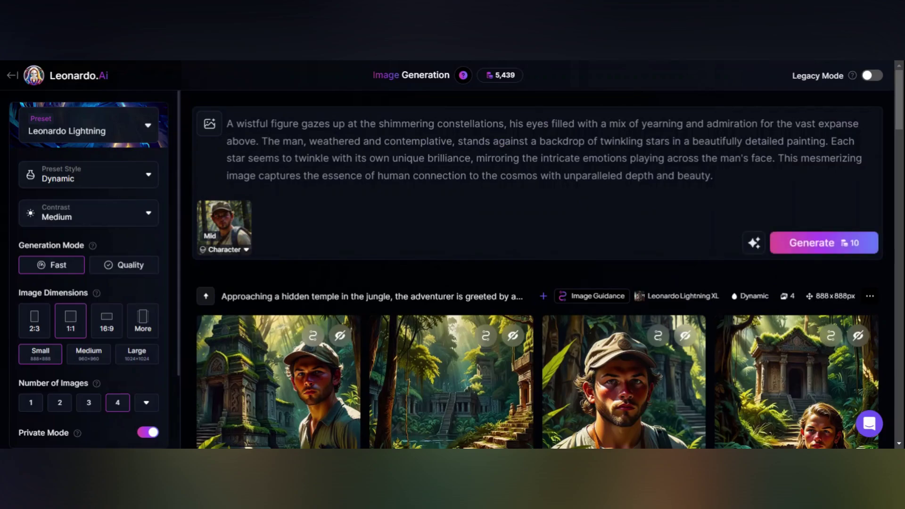
Generate images from the wistful stargazer prompt with the hiker Character Reference at Mid strength and compare them with the reference image
left_click(237, 254)
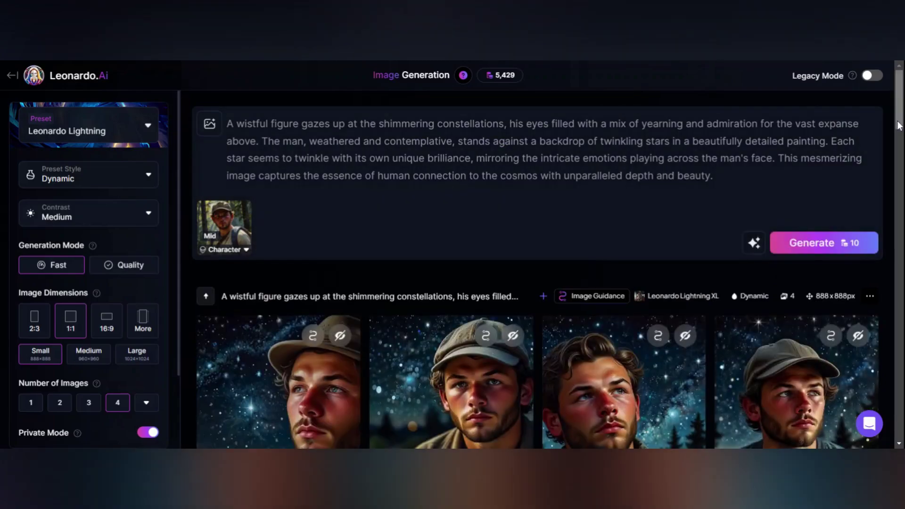
scroll(899, 148, "down", 3)
scroll(900, 148, "up", 1)
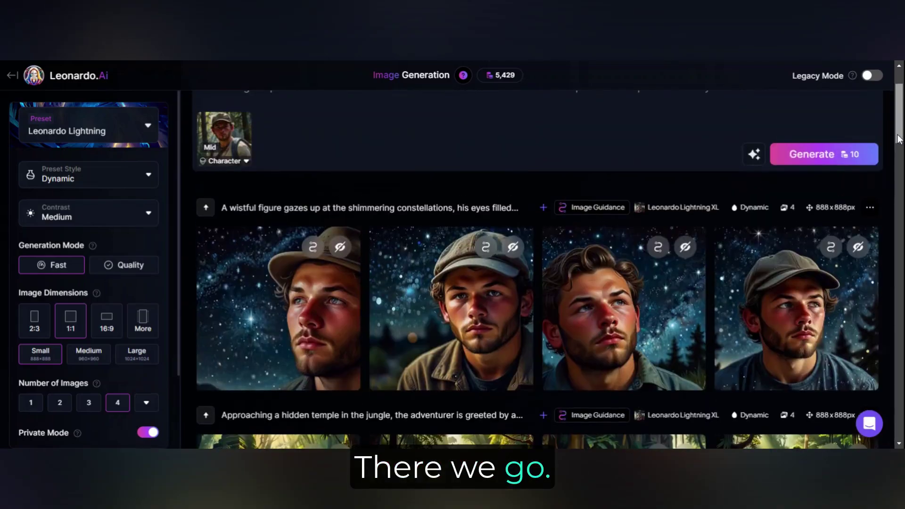
left_click(231, 139)
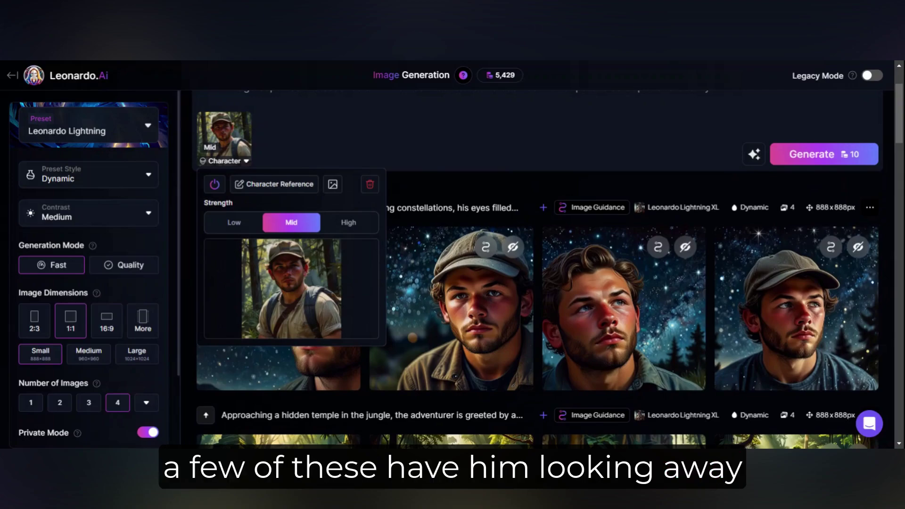
scroll(900, 133, "down", 1)
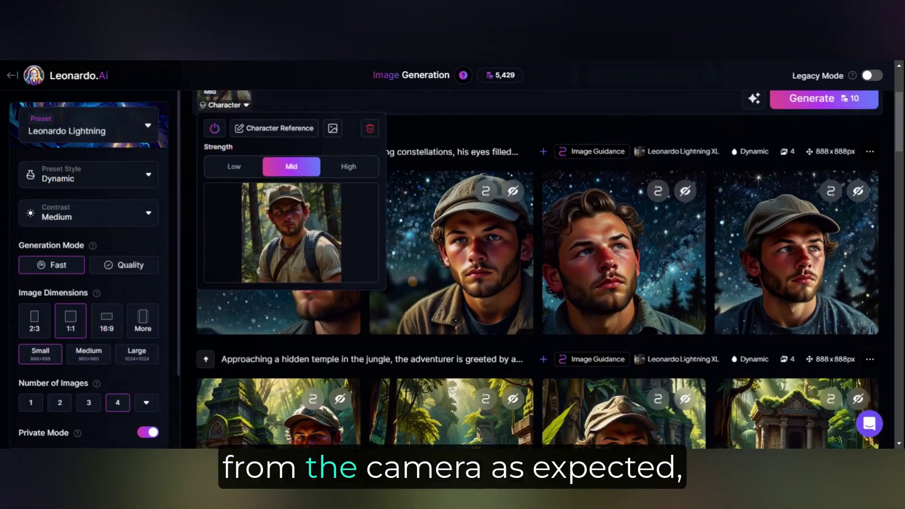
left_click(474, 128)
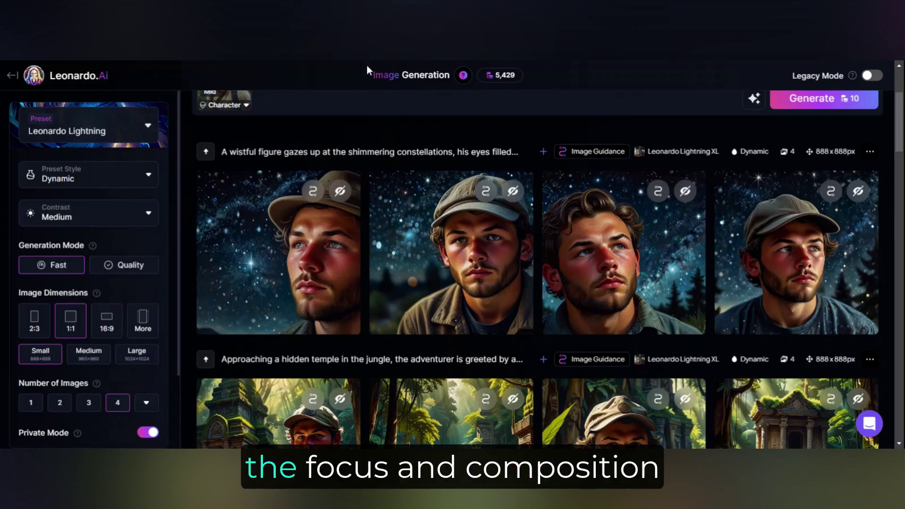
scroll(538, 269, "up", 3)
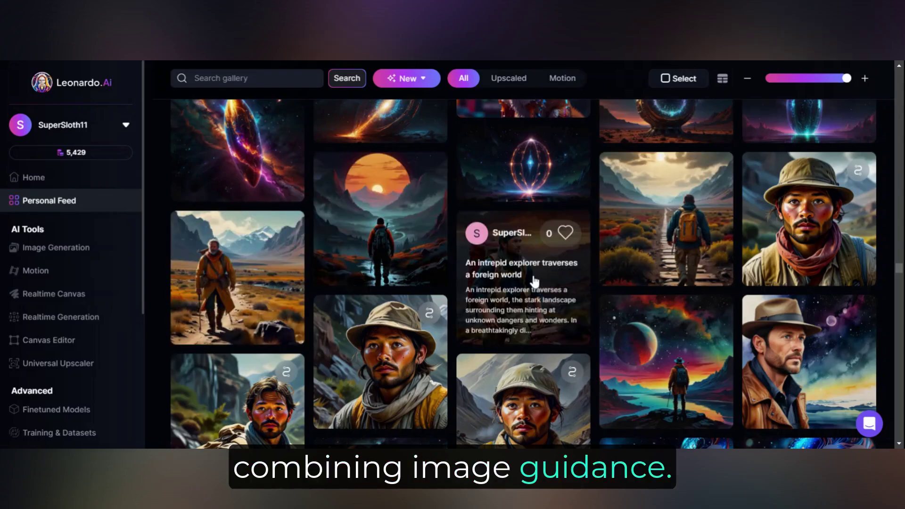
Add the personal feed image of the explorer with the red backpack as a Pose to Image guidance input
left_click(534, 282)
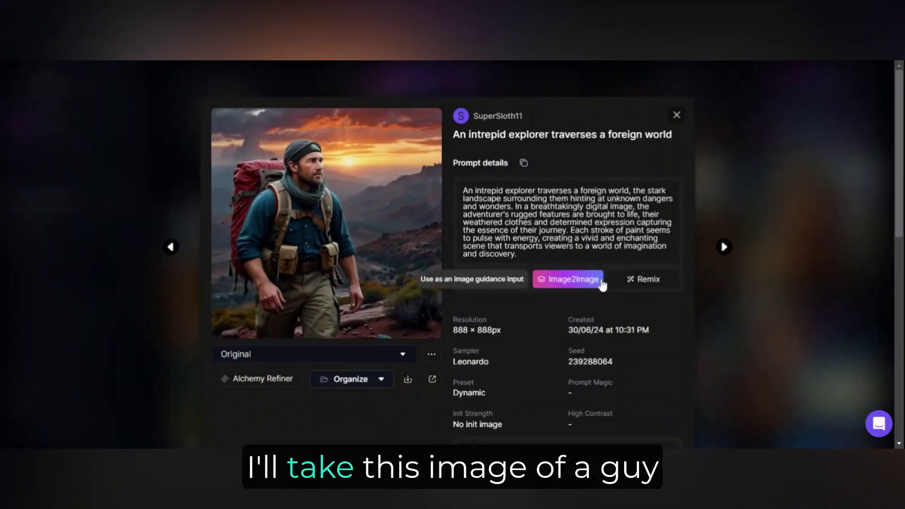
left_click(583, 282)
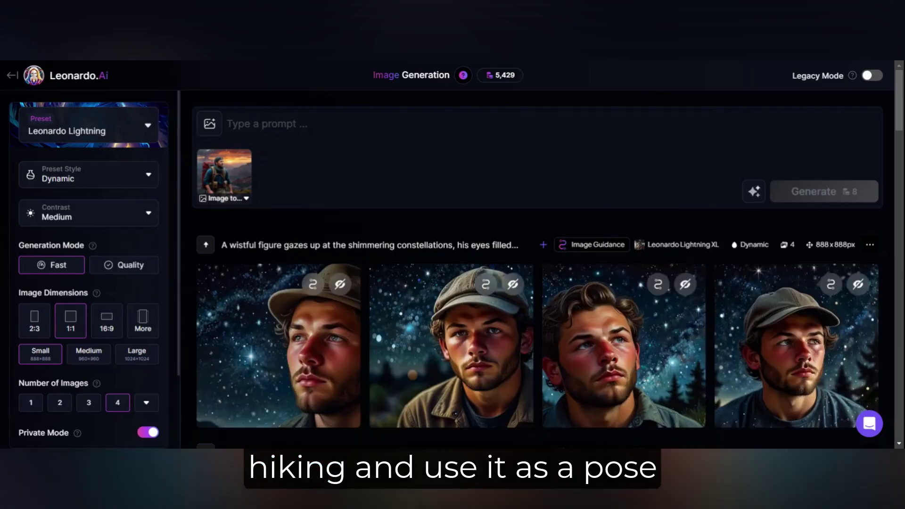
left_click(246, 200)
left_click(269, 221)
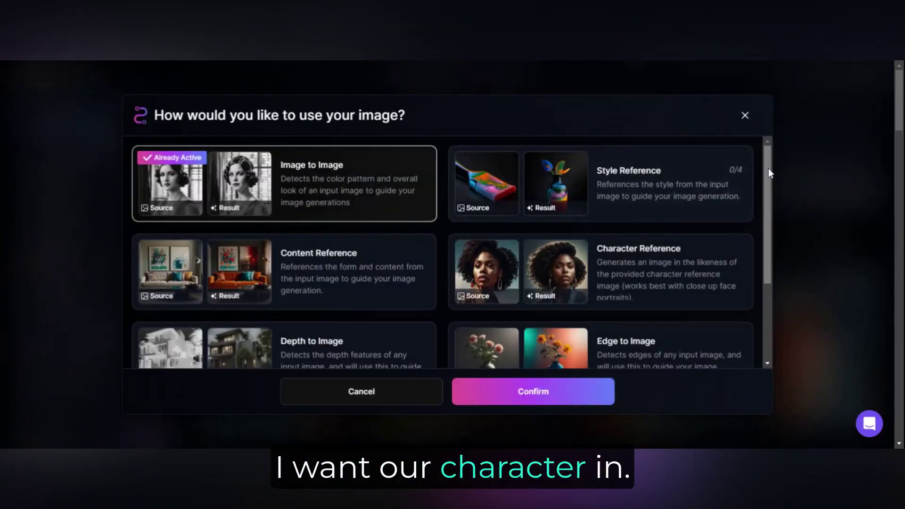
left_click_drag(769, 169, 770, 249)
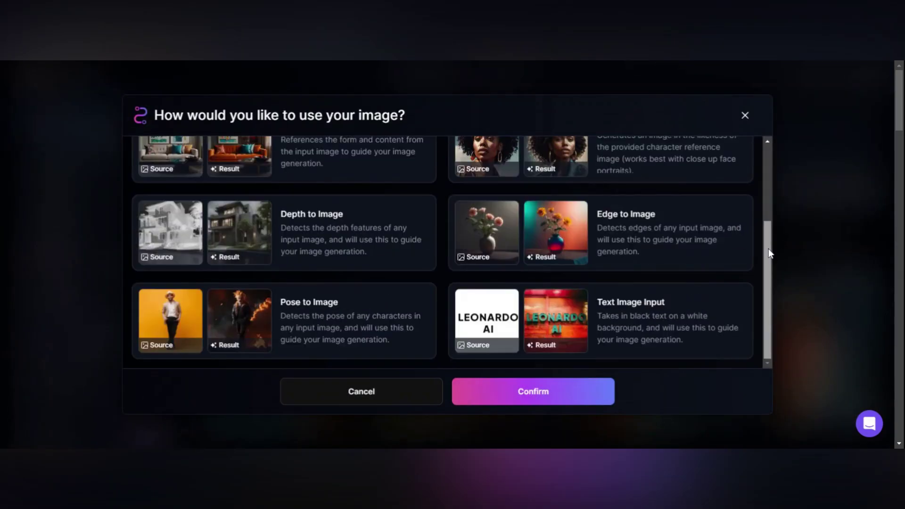
left_click(358, 334)
left_click(527, 395)
Add the image of the capped man against the starry sky as a Character Reference guidance input
left_click(480, 384)
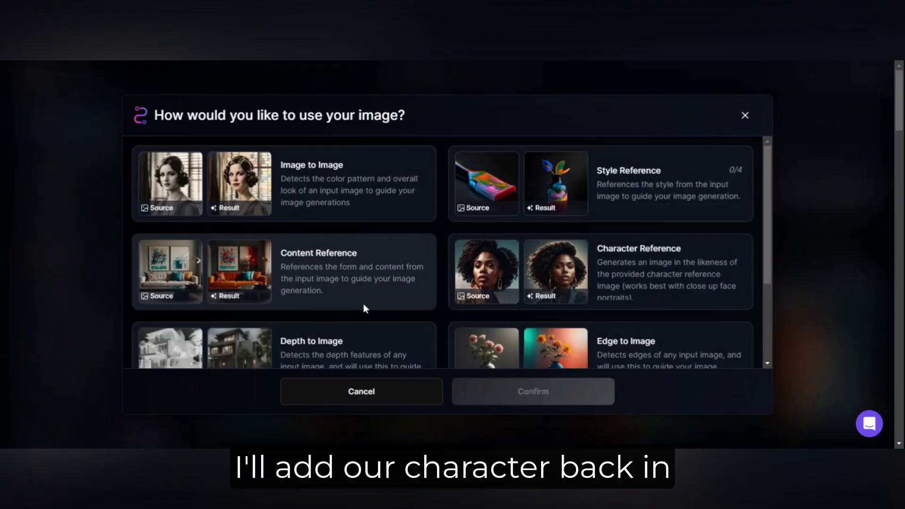
left_click(598, 274)
left_click(519, 392)
Enter the prompt "A hiker hiking through the mountains" and generate images with the combined pose and character guidance
left_click(532, 118)
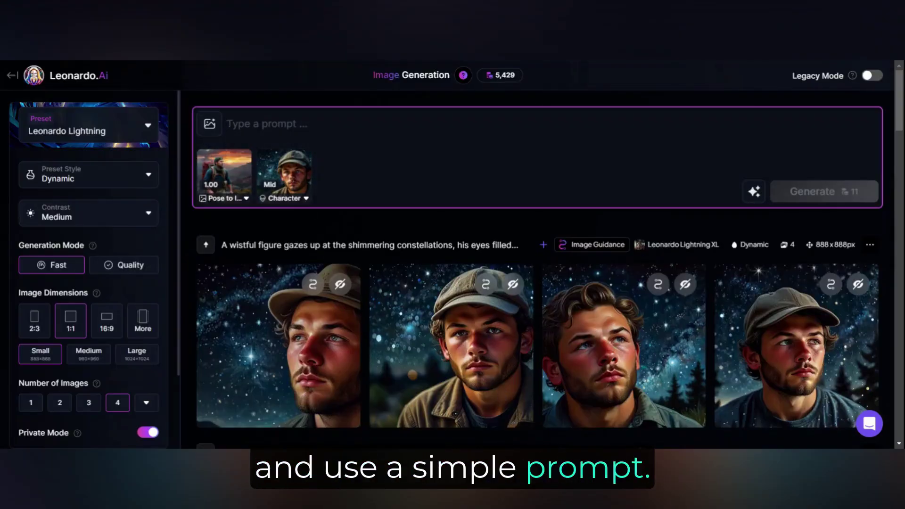
type("A hiker hikin")
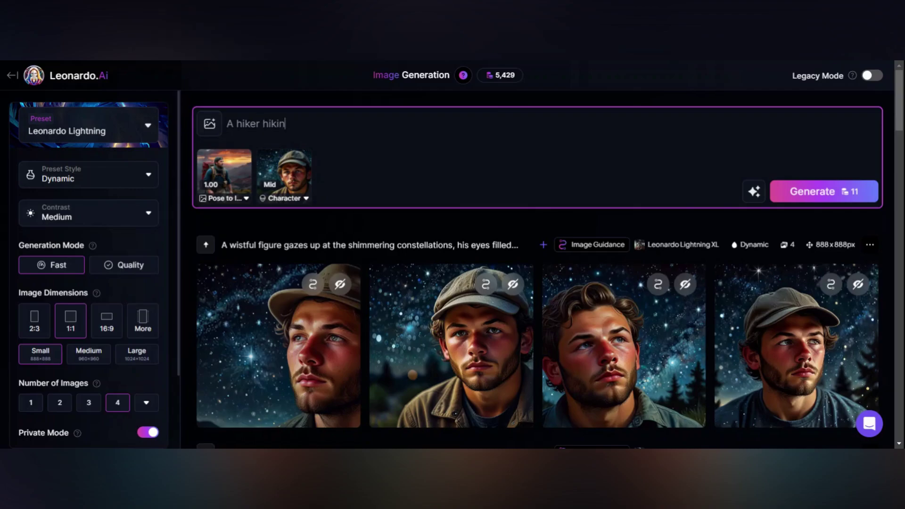
type("g through the mountains")
left_click(754, 191)
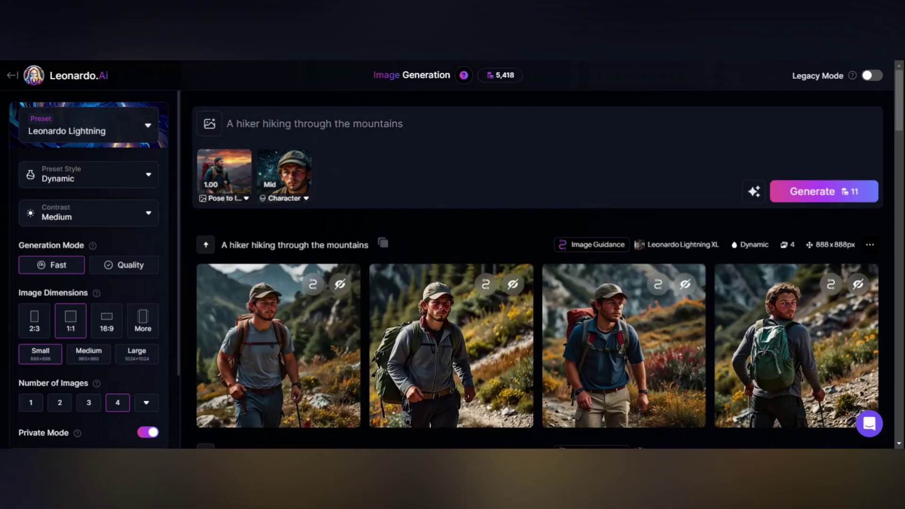
mouse_move(900, 121)
left_mouse_down()
mouse_move(900, 136)
mouse_move(900, 128)
left_mouse_up()
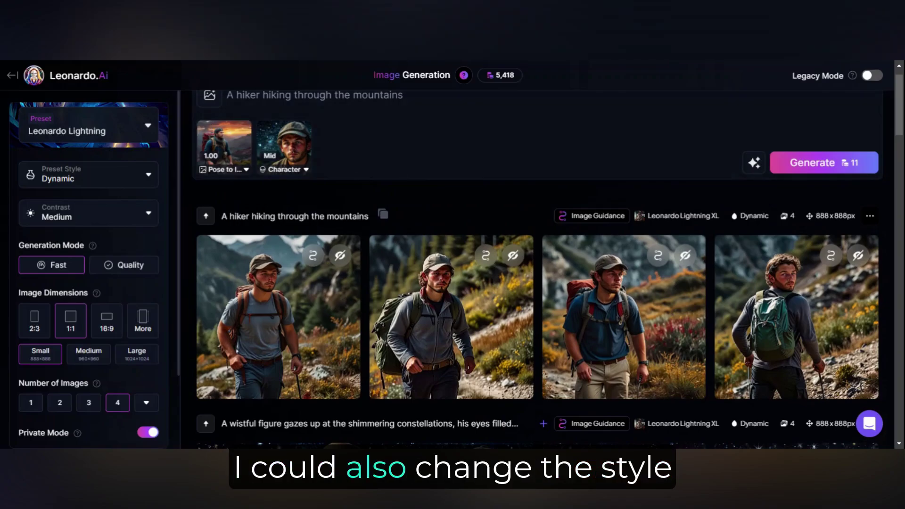
Switch the backpacker input from Pose to Image to Content Reference and generate the mountain hiker images again
left_click(237, 176)
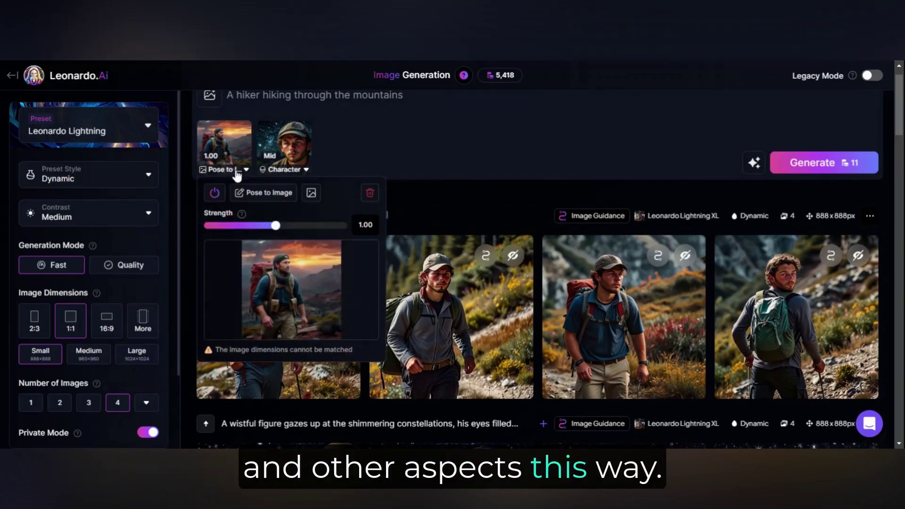
left_click(262, 195)
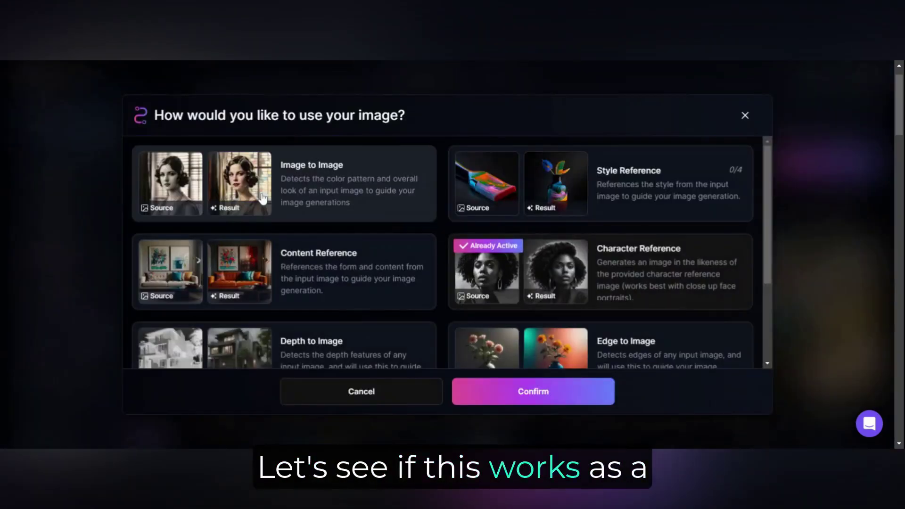
left_click(348, 265)
mouse_move(770, 180)
left_mouse_down()
mouse_move(766, 259)
mouse_move(768, 179)
left_mouse_up()
left_click(532, 399)
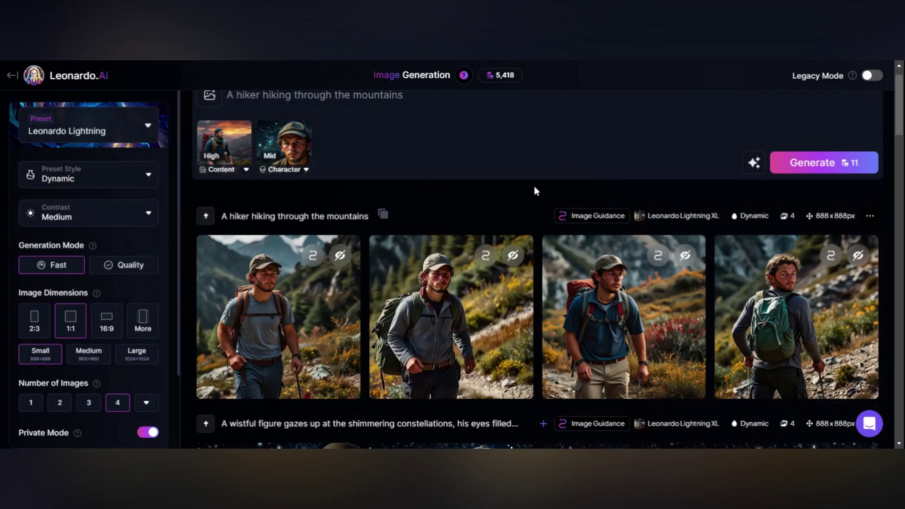
key("Return")
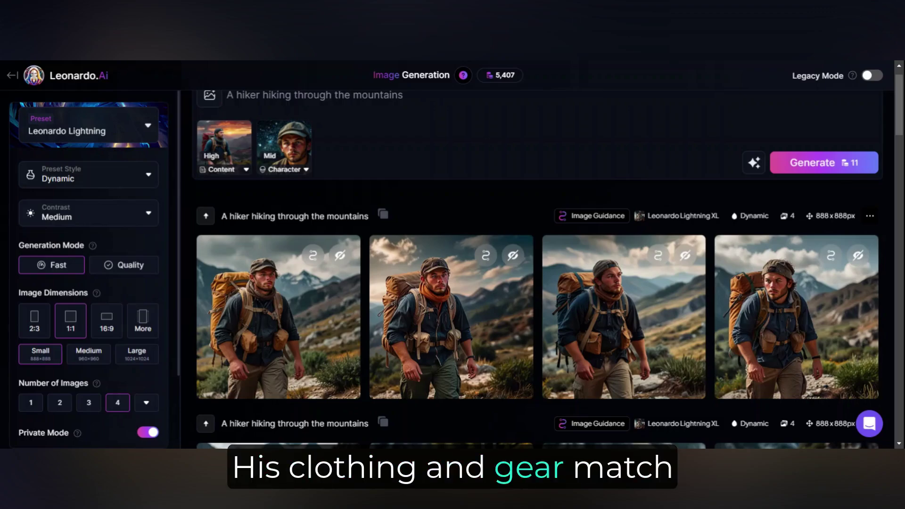
Remove the backpacker Content Reference, keeping only the Character Reference input
scroll(538, 264, "up", 1)
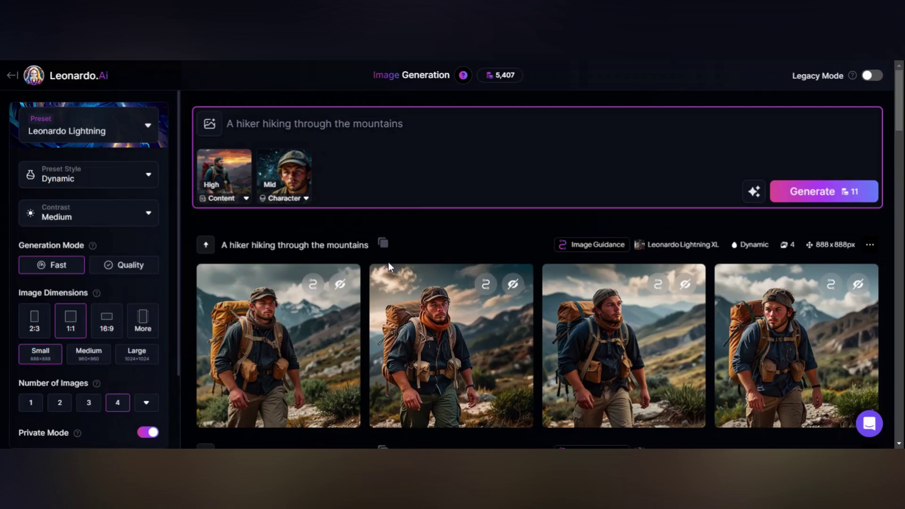
mouse_move(250, 175)
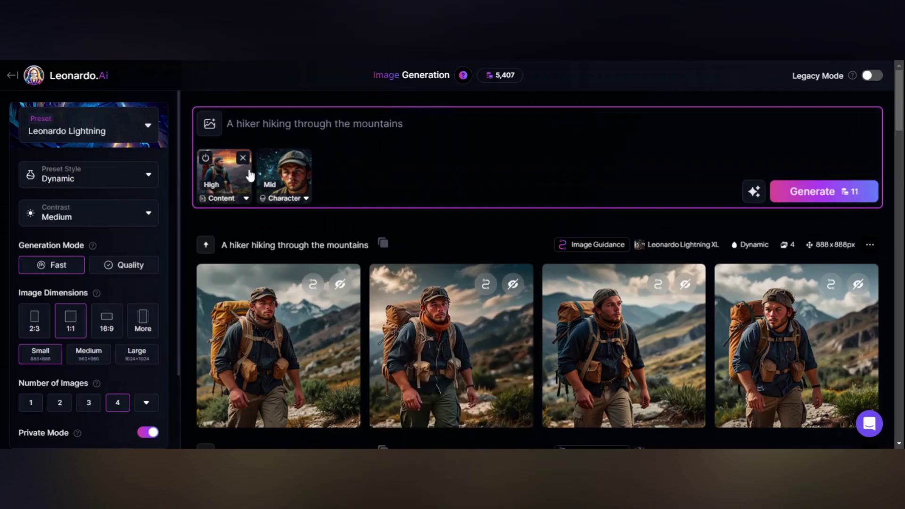
left_click(243, 159)
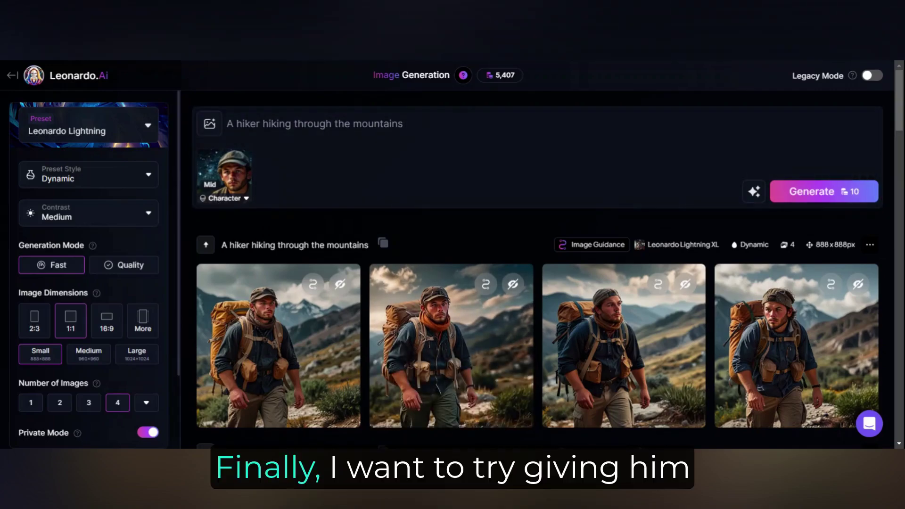
Replace the prompt with "The man is happy and excited about a beautiful waterfall" and have the AI enhance it
key("ctrl+a")
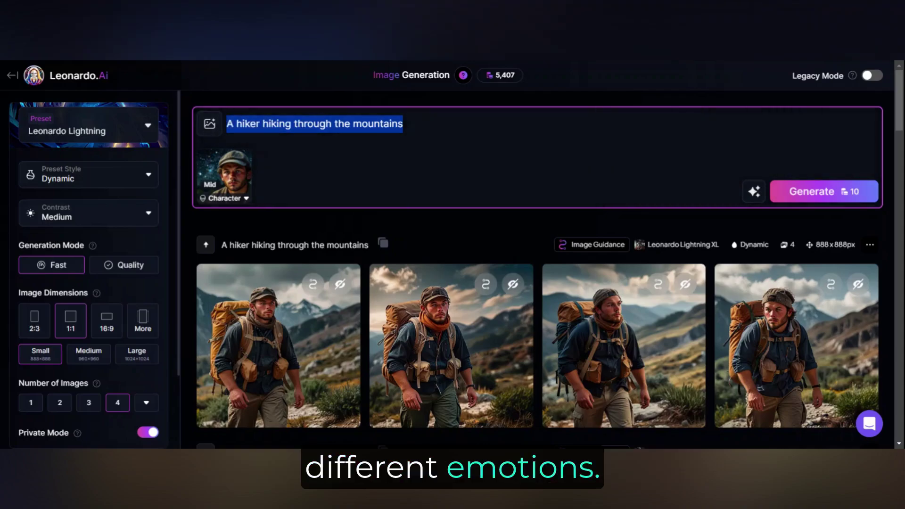
type("THe")
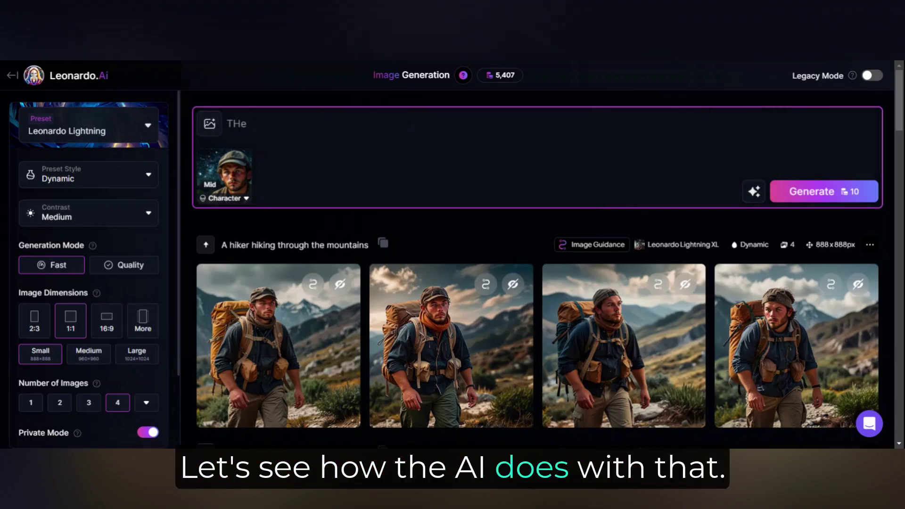
key("BackSpace")
key("BackSpace")
key("BackSpace")
key("BackSpace")
type("The man is happ")
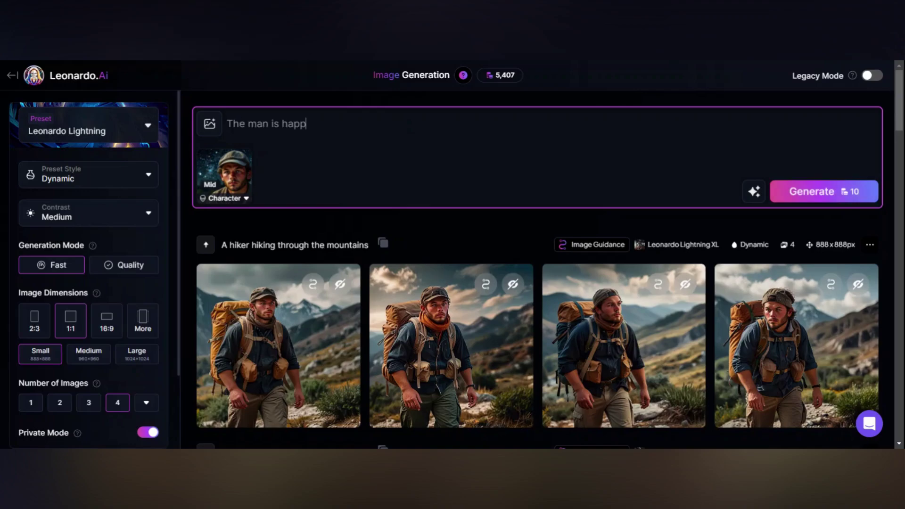
type("y and excited")
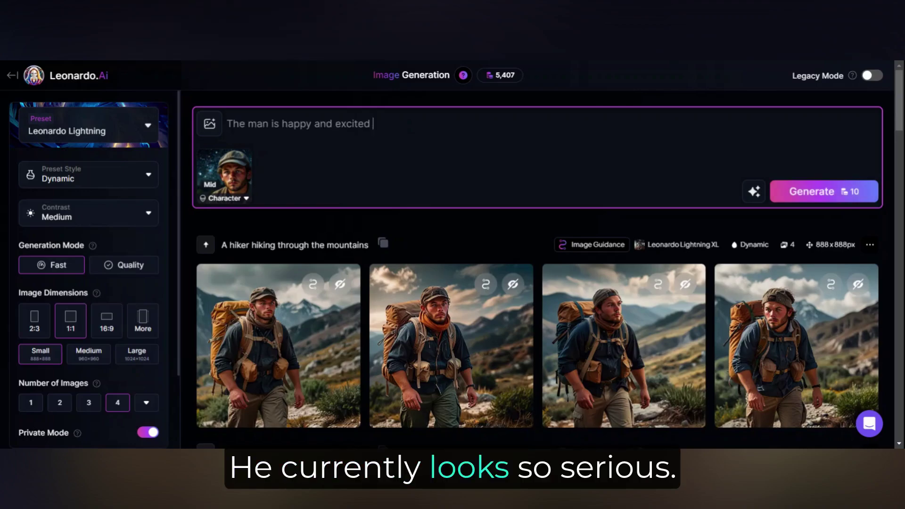
type(" ab")
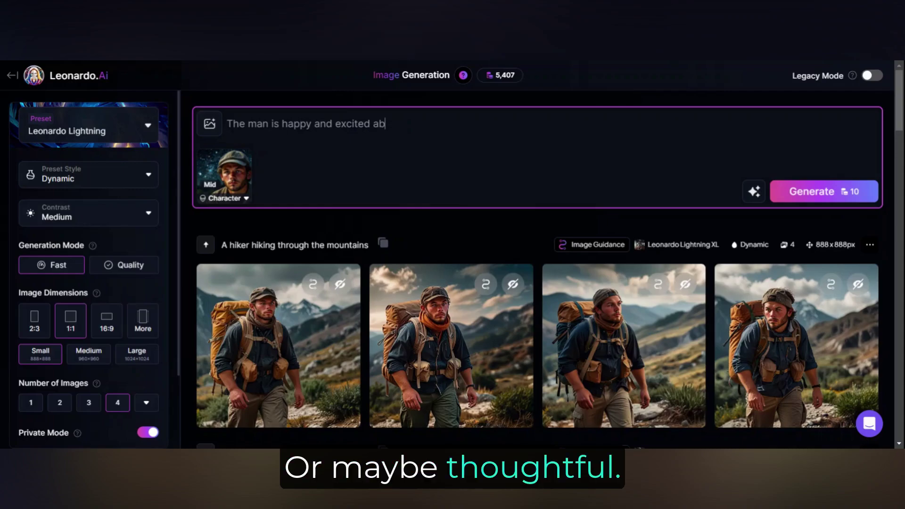
type("out")
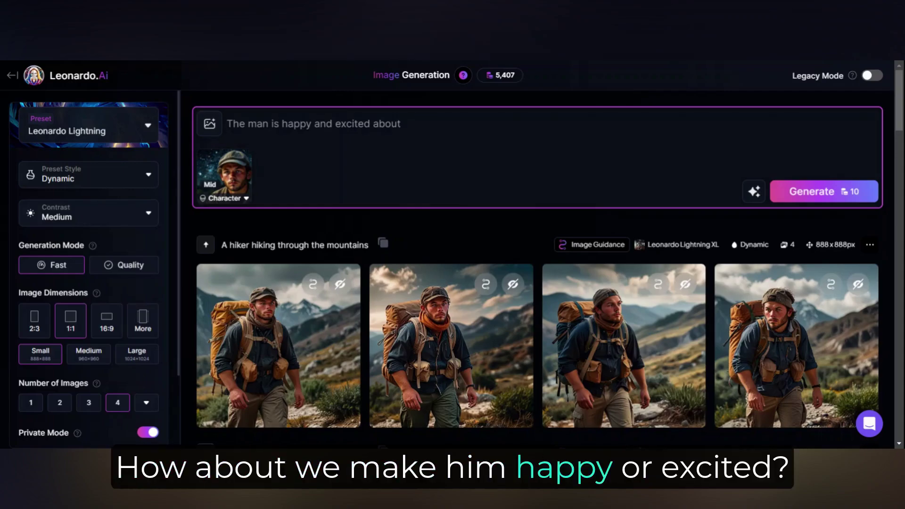
type(" a beautiful waterfall")
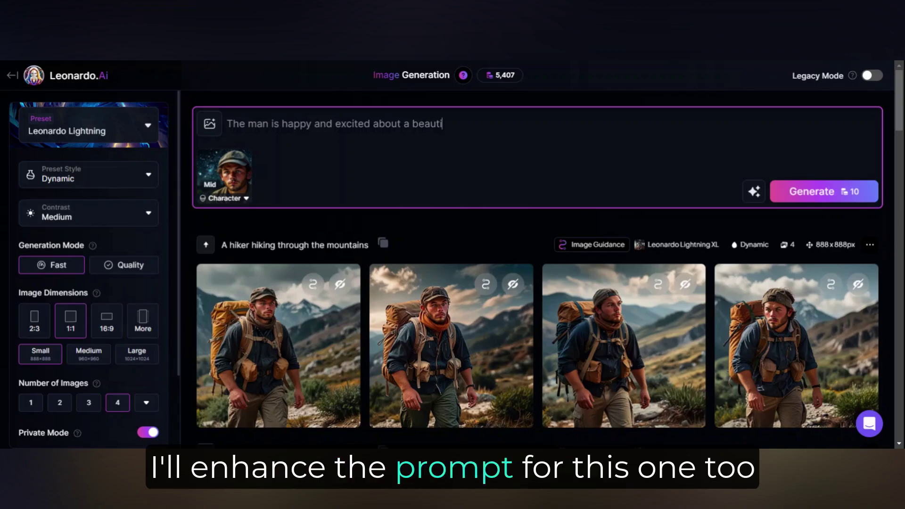
left_click(755, 191)
left_click(699, 254)
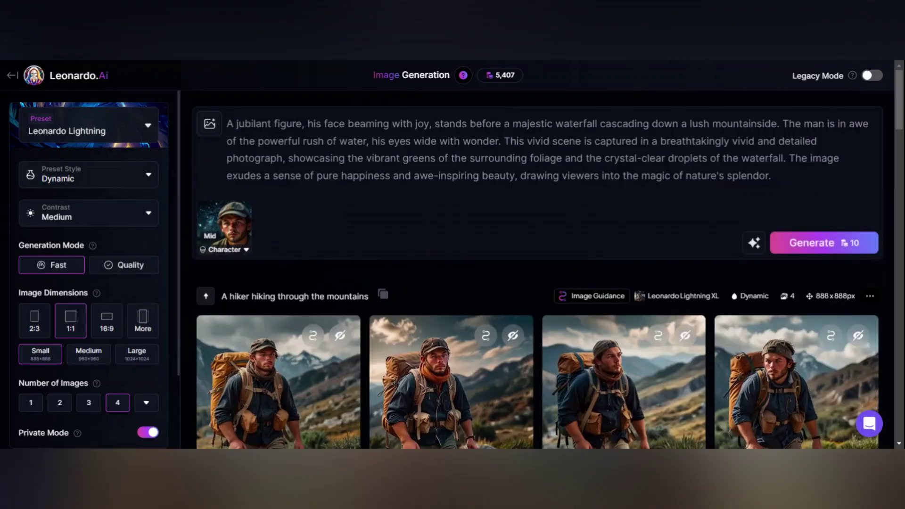
Set the Character Reference strength to High, generate the waterfall images and review the man's expressions
left_click(246, 251)
left_click(349, 312)
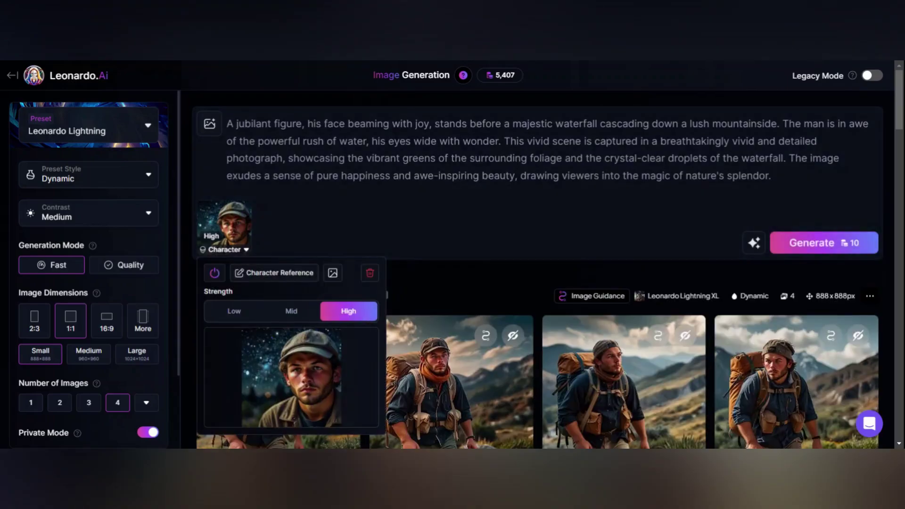
left_click(819, 243)
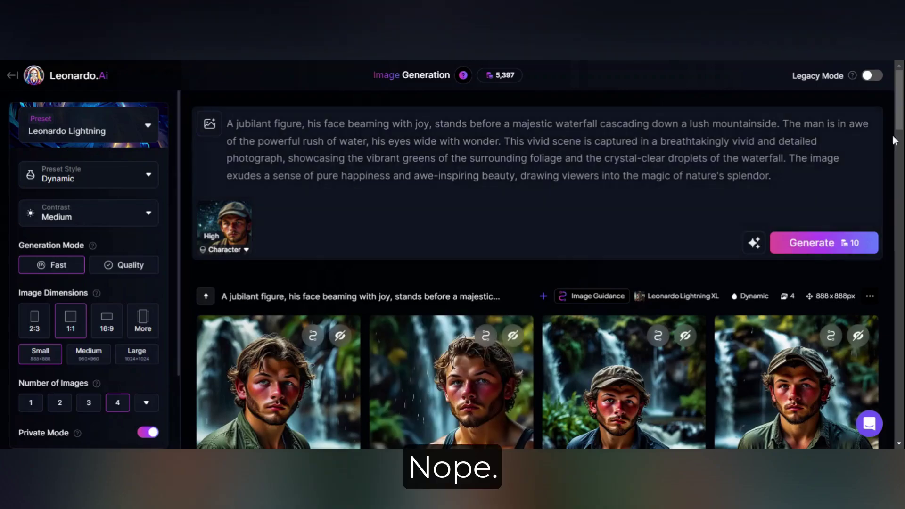
scroll(538, 283, "down", 2)
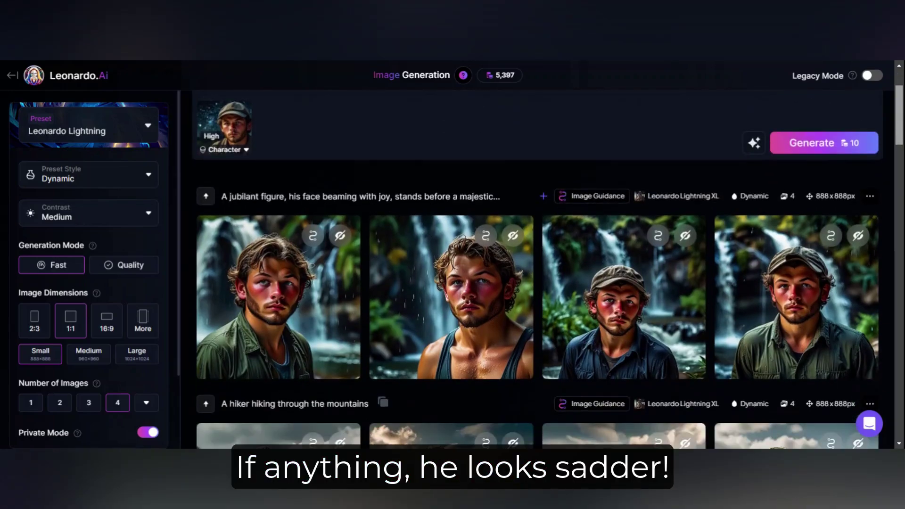
scroll(901, 117, "up", 2)
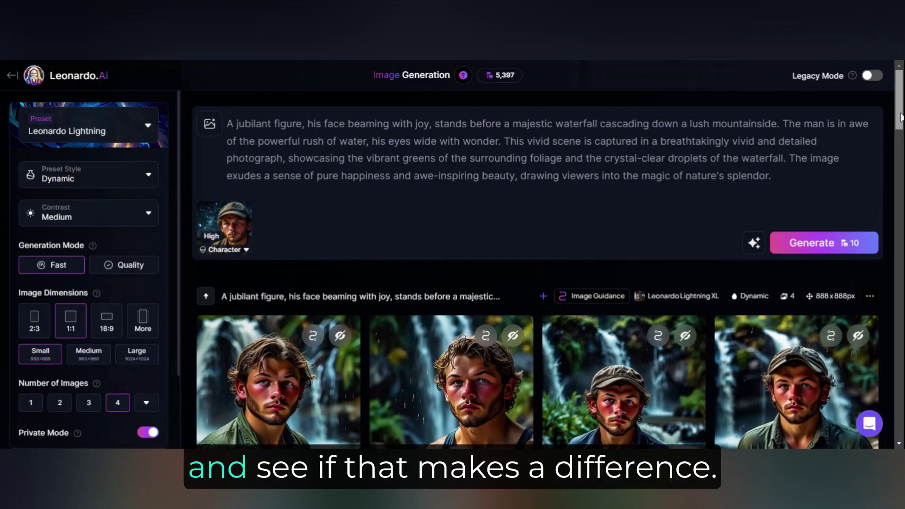
Lower the Character Reference strength to Low, generate the waterfall images again and compare them with the previous set
left_click(246, 249)
left_click(234, 311)
key("Escape")
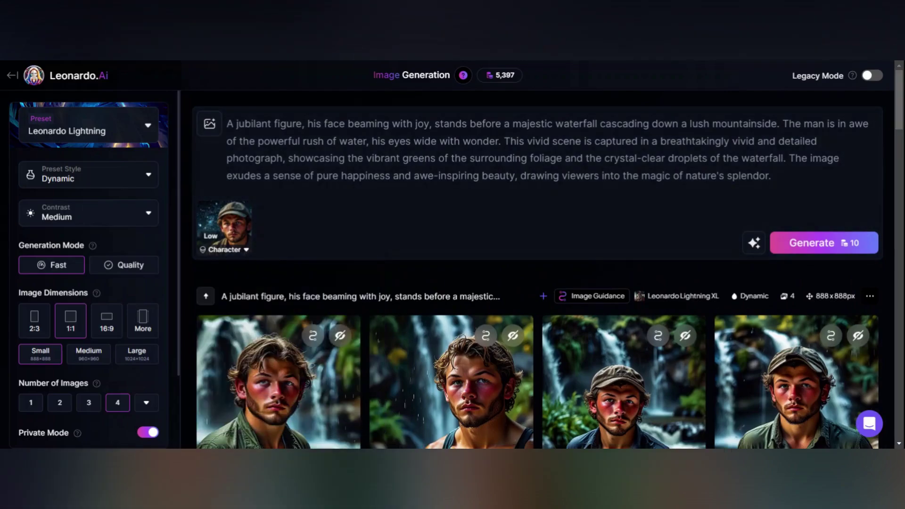
left_click(778, 243)
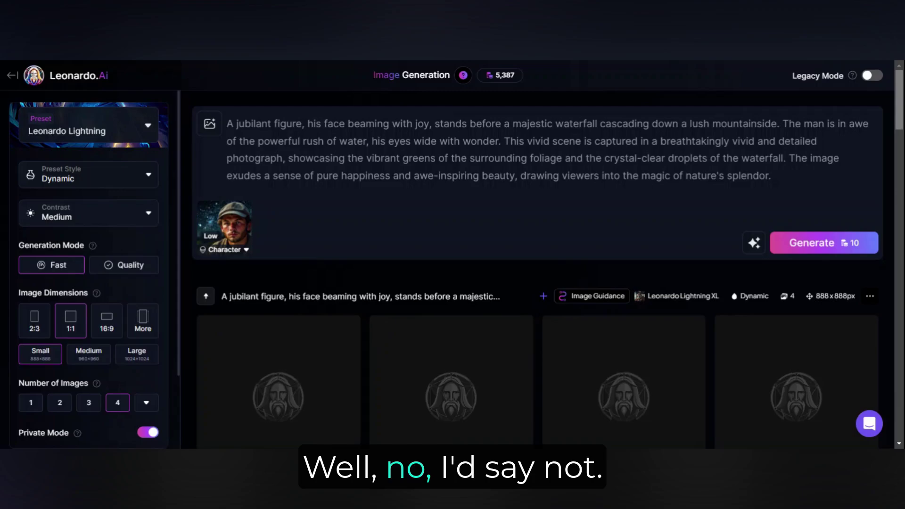
scroll(900, 148, "down", 3)
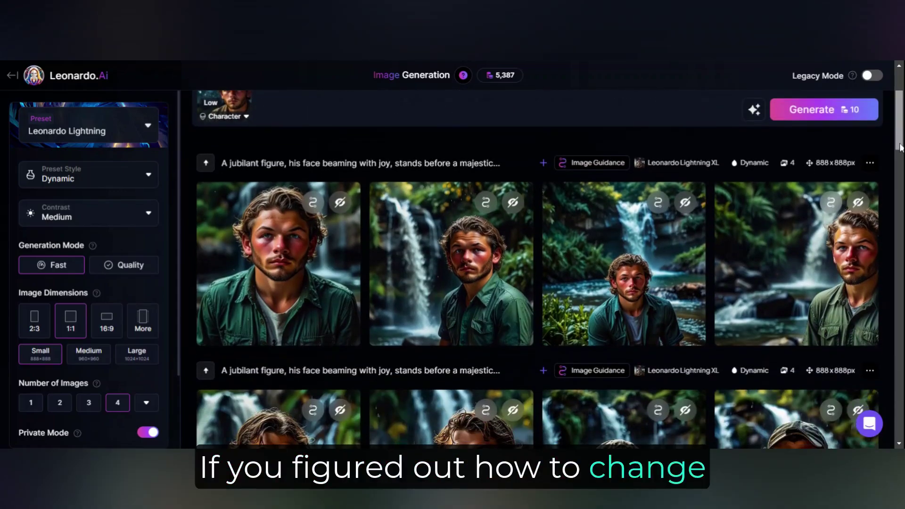
scroll(896, 122, "up", 3)
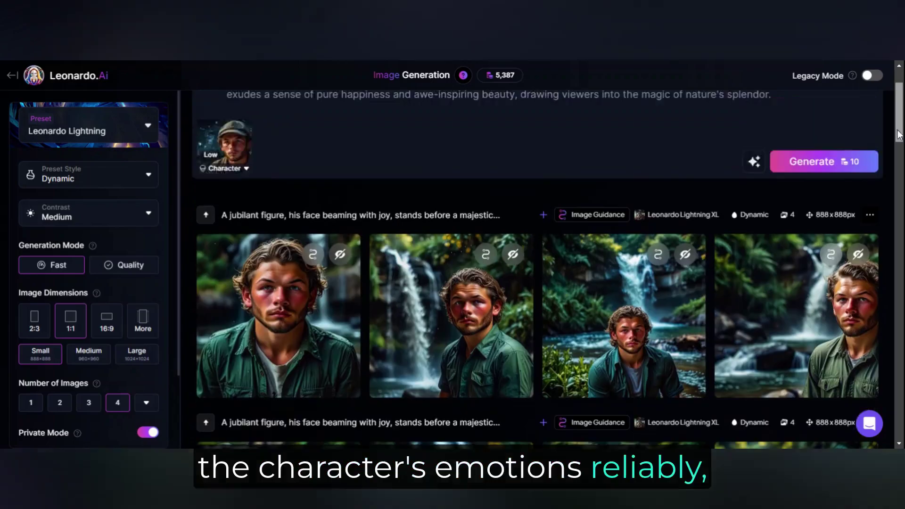